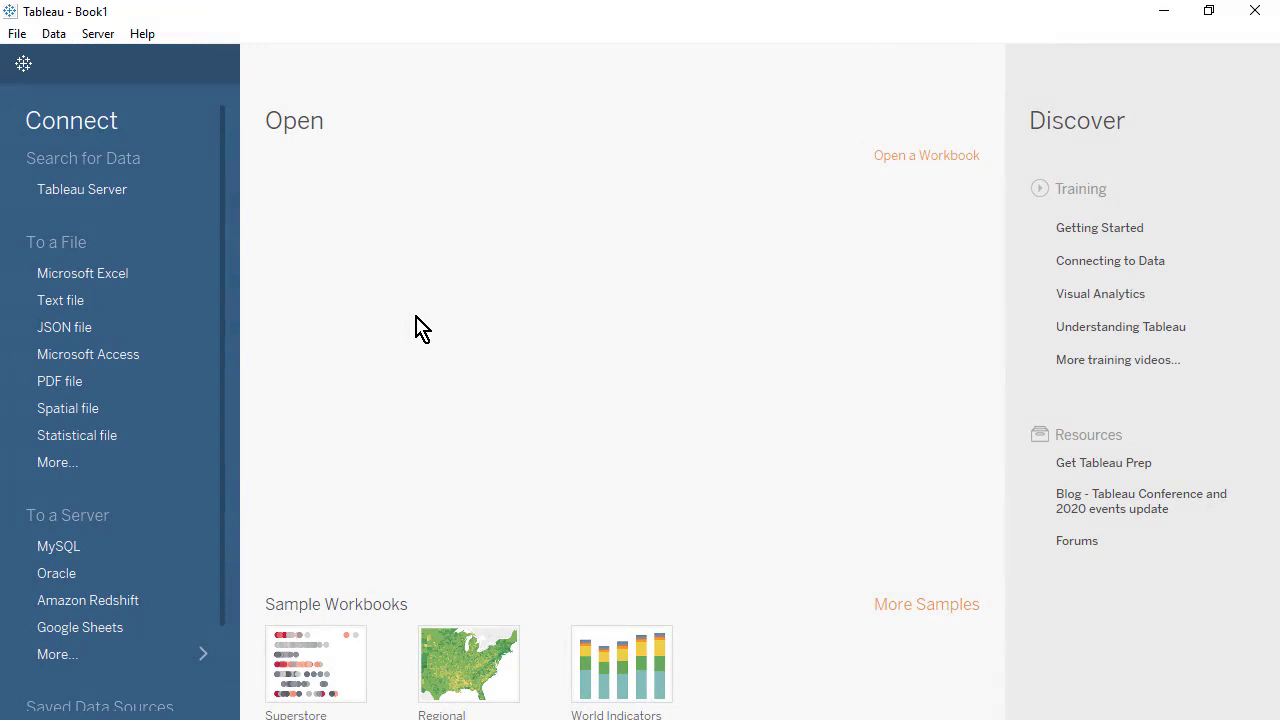
Step: Connect the Convenience Store Excel workbook as the data source
click(126, 276)
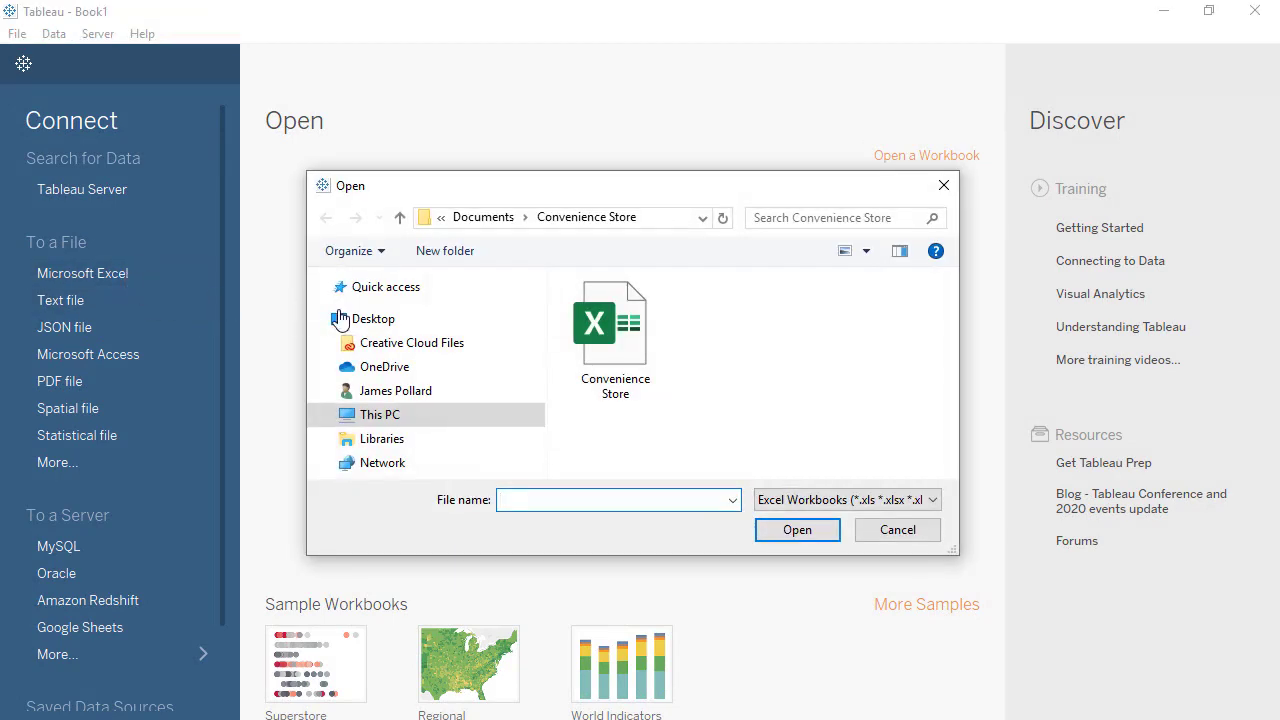
click(624, 349)
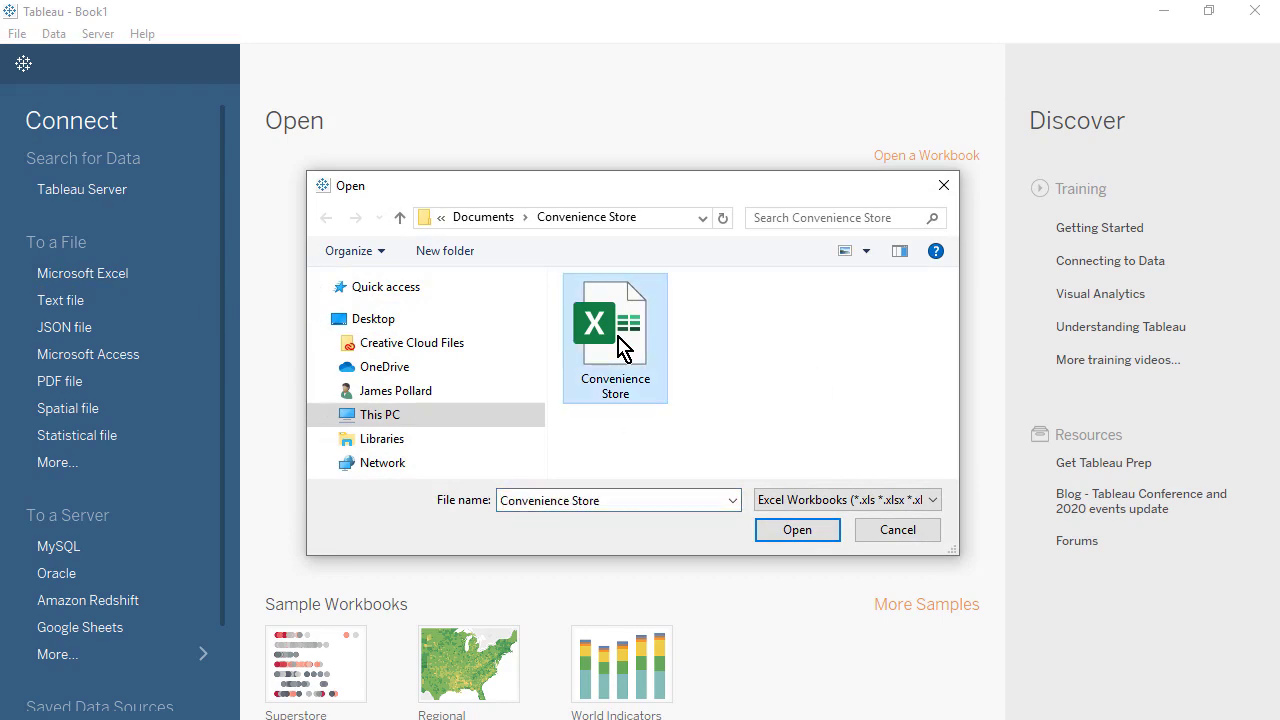
click(815, 532)
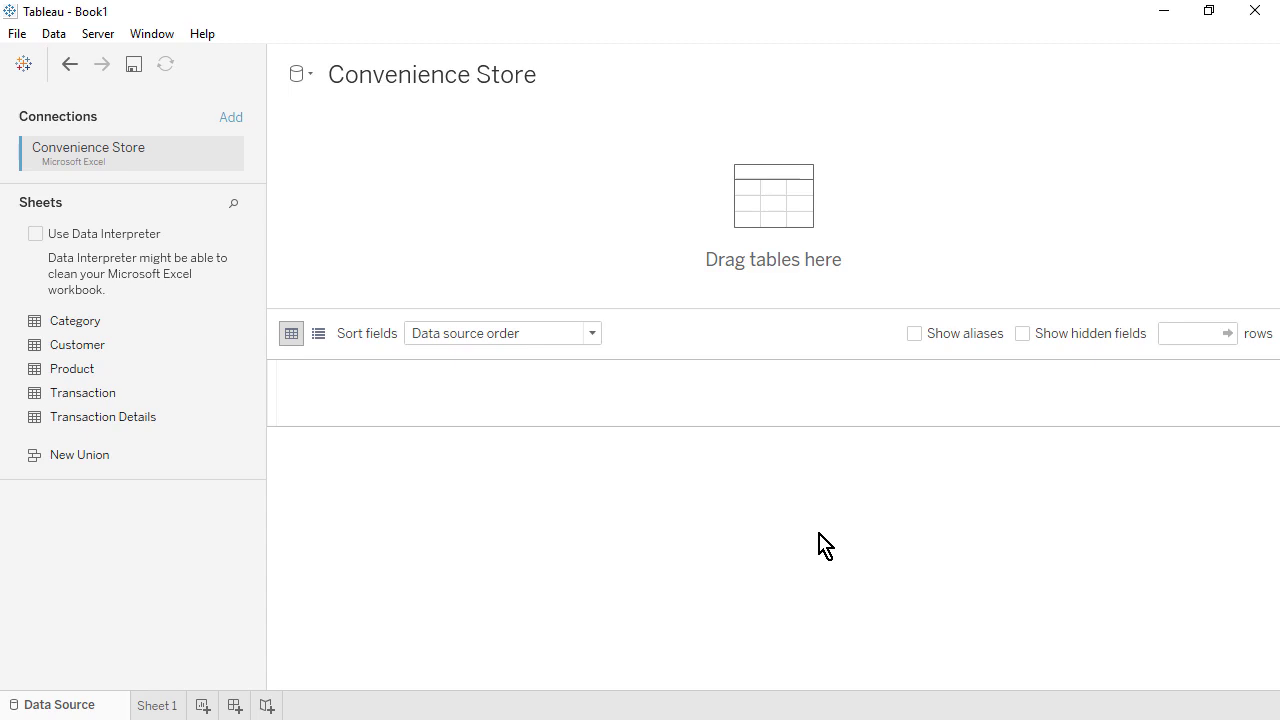
Step: Place Transaction Details on the canvas and relate Product to it on Product ID
drag(170, 420, 364, 206)
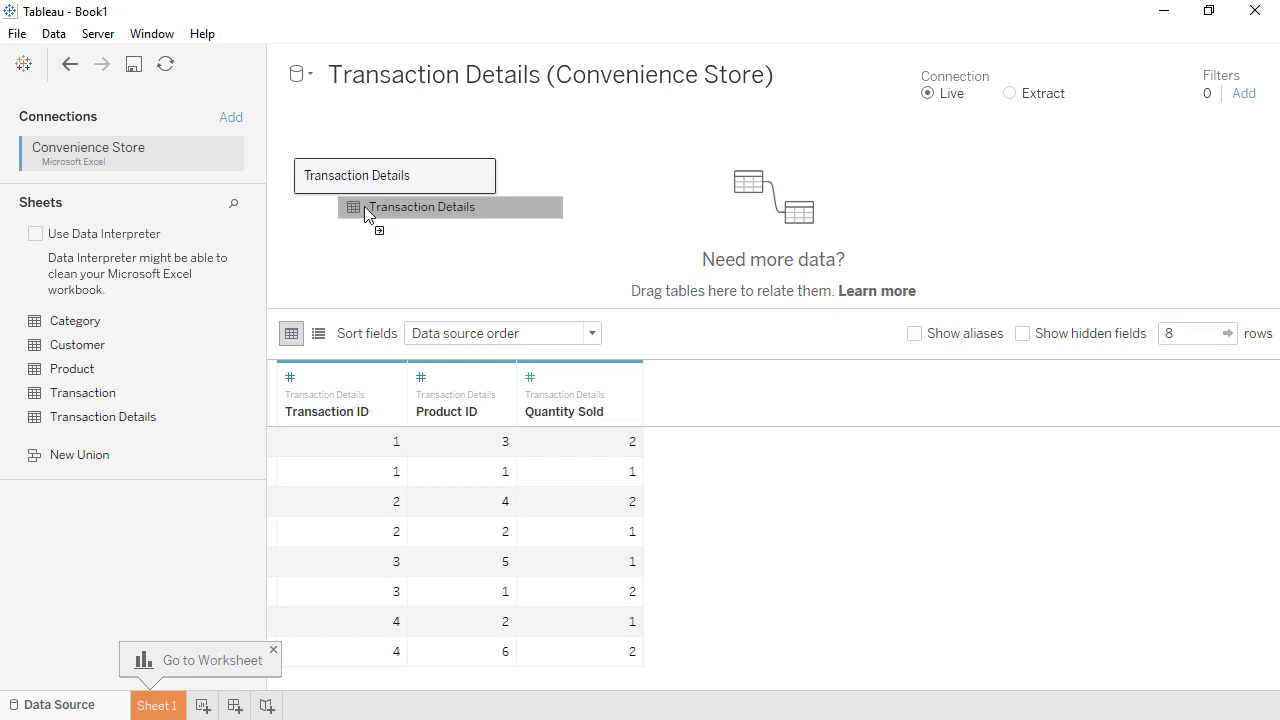
drag(364, 206, 364, 206)
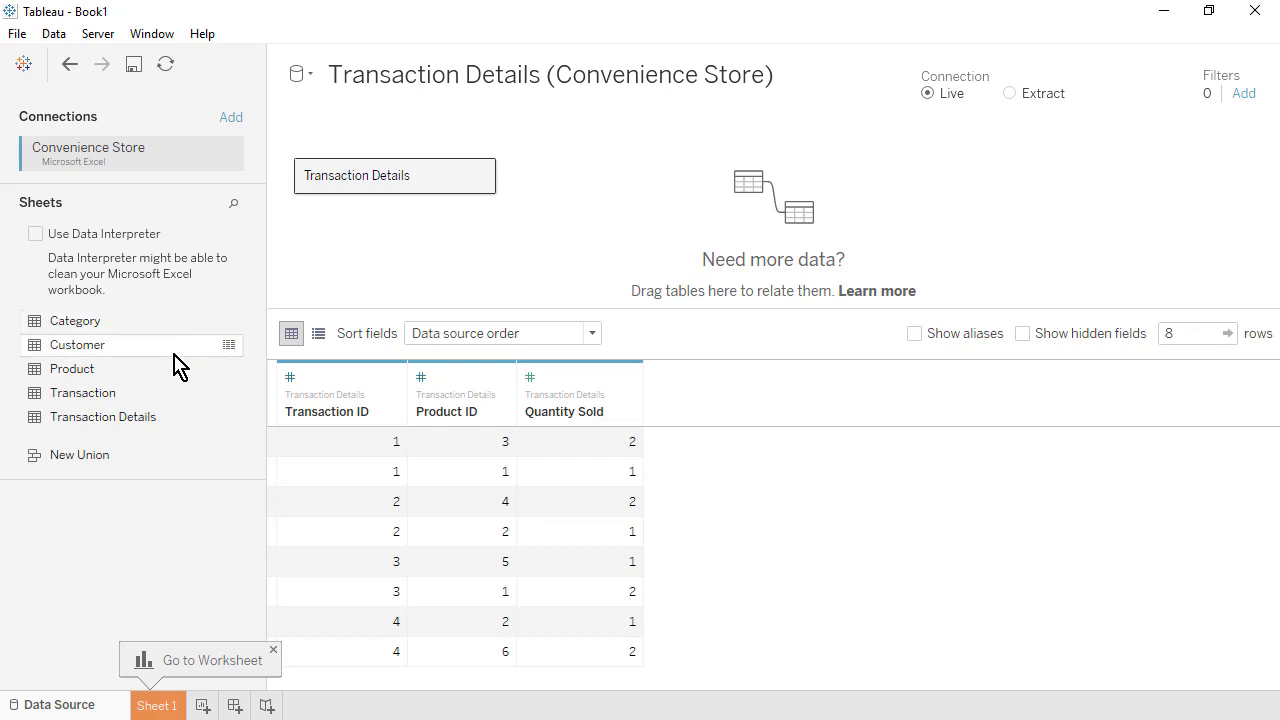
drag(168, 368, 577, 220)
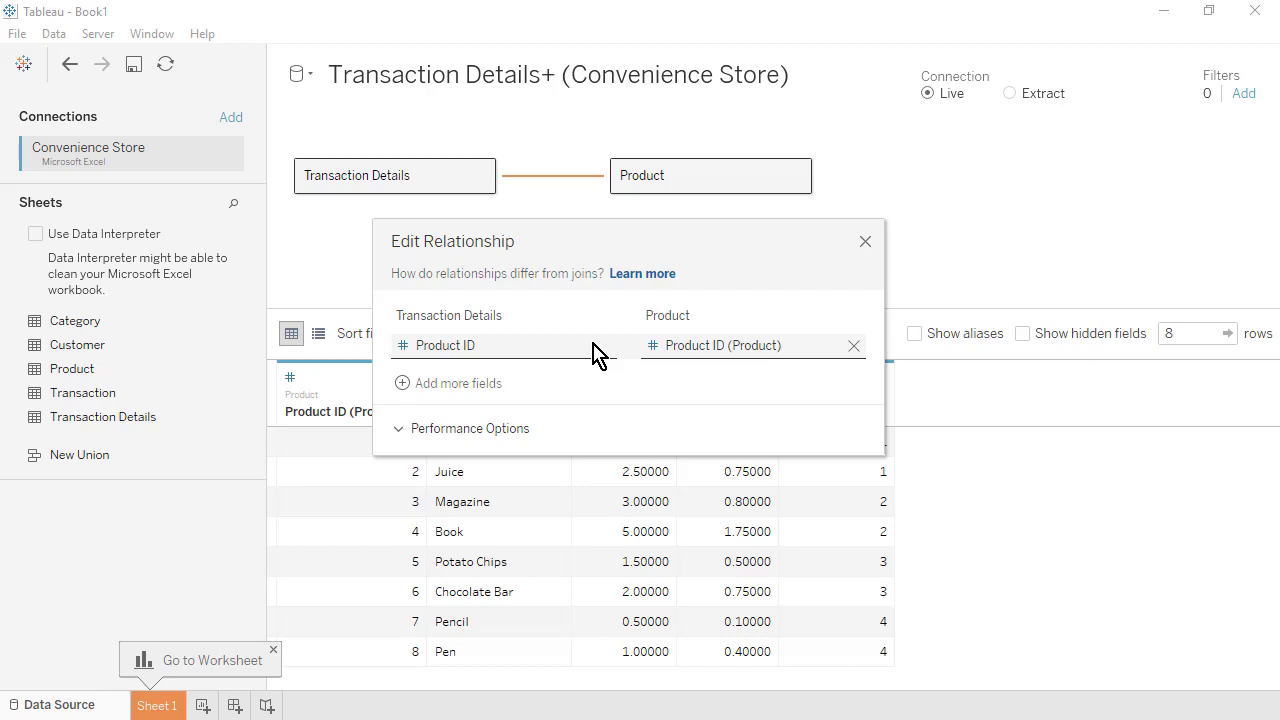
Step: Keep Product ID as the Product match, then relate Transaction on Transaction ID
click(596, 354)
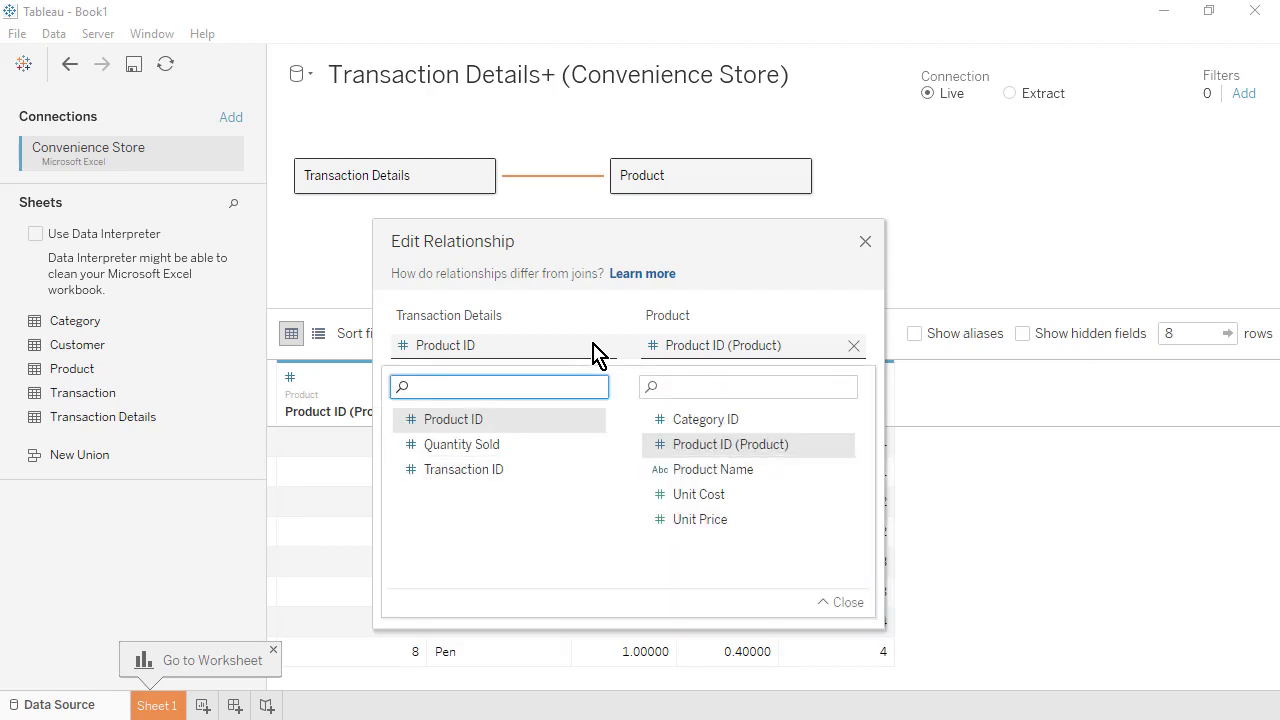
click(596, 354)
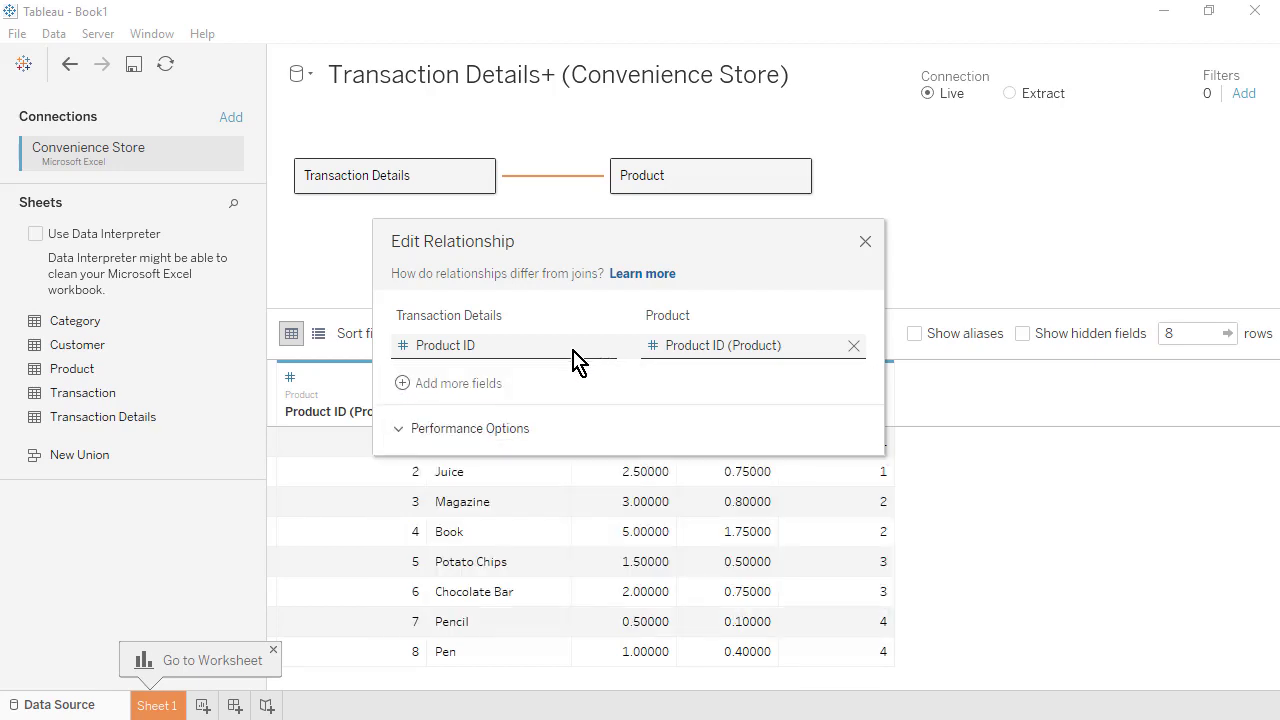
click(400, 432)
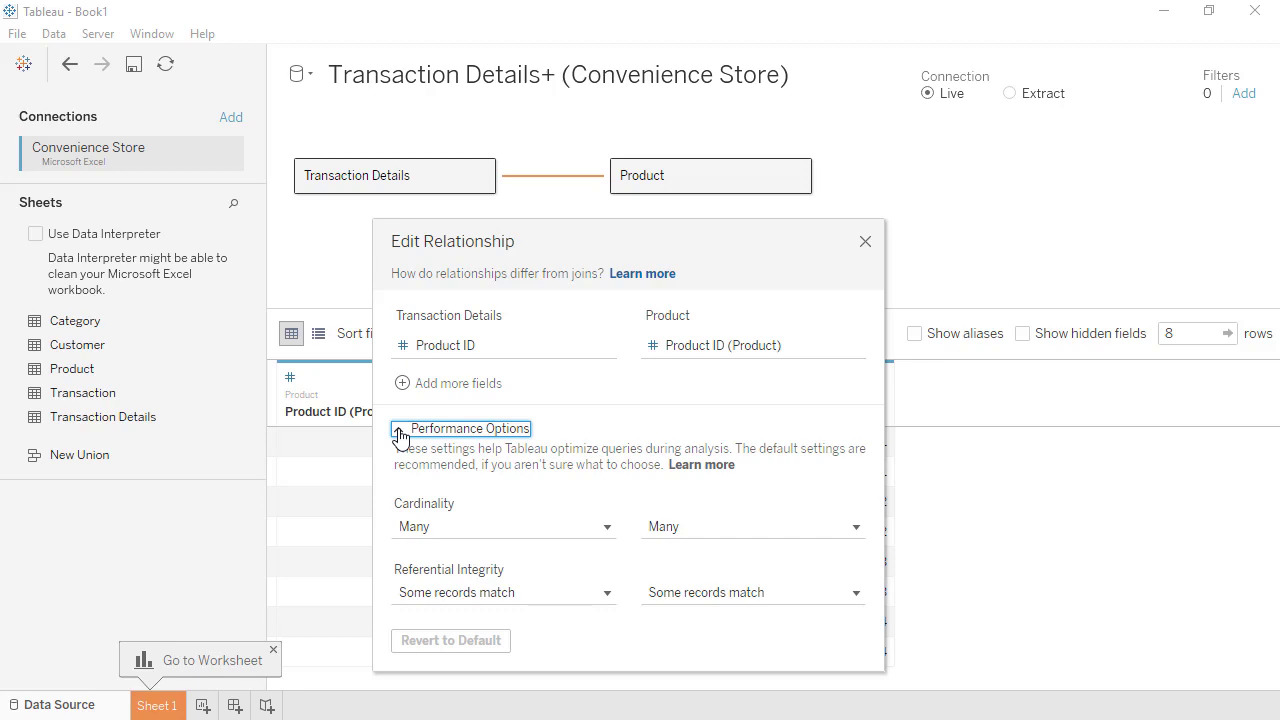
click(400, 434)
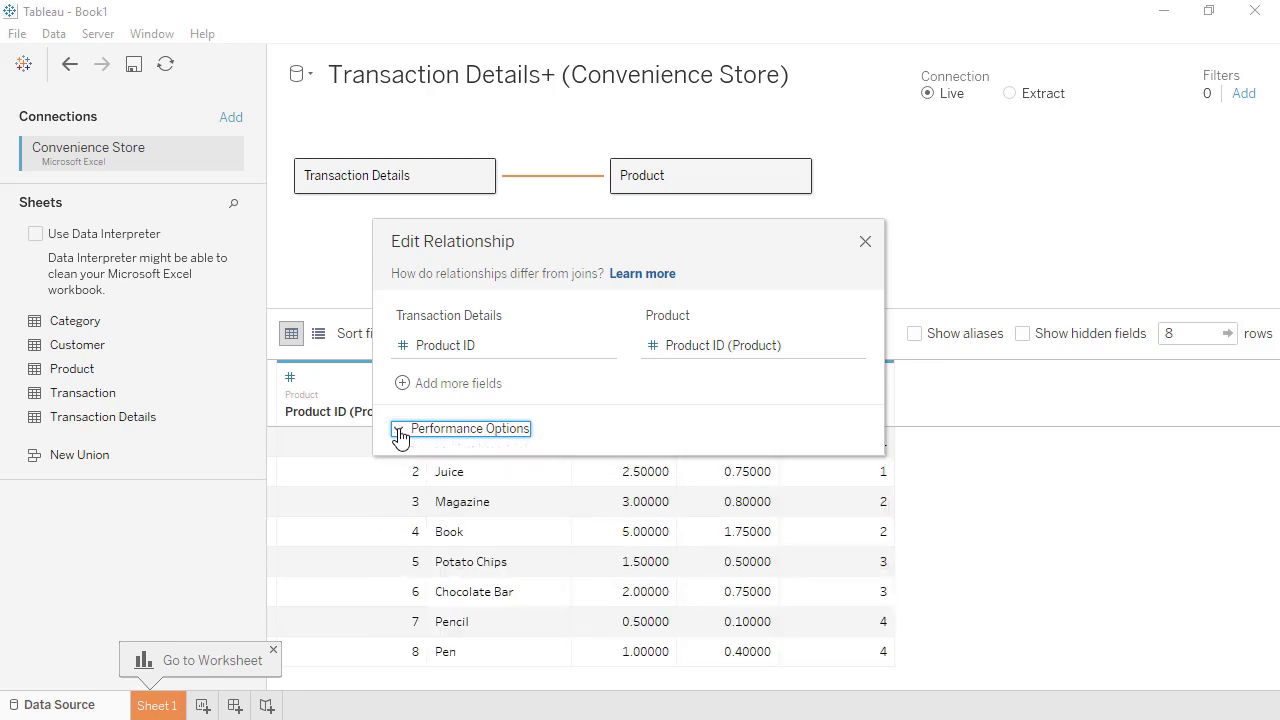
click(865, 242)
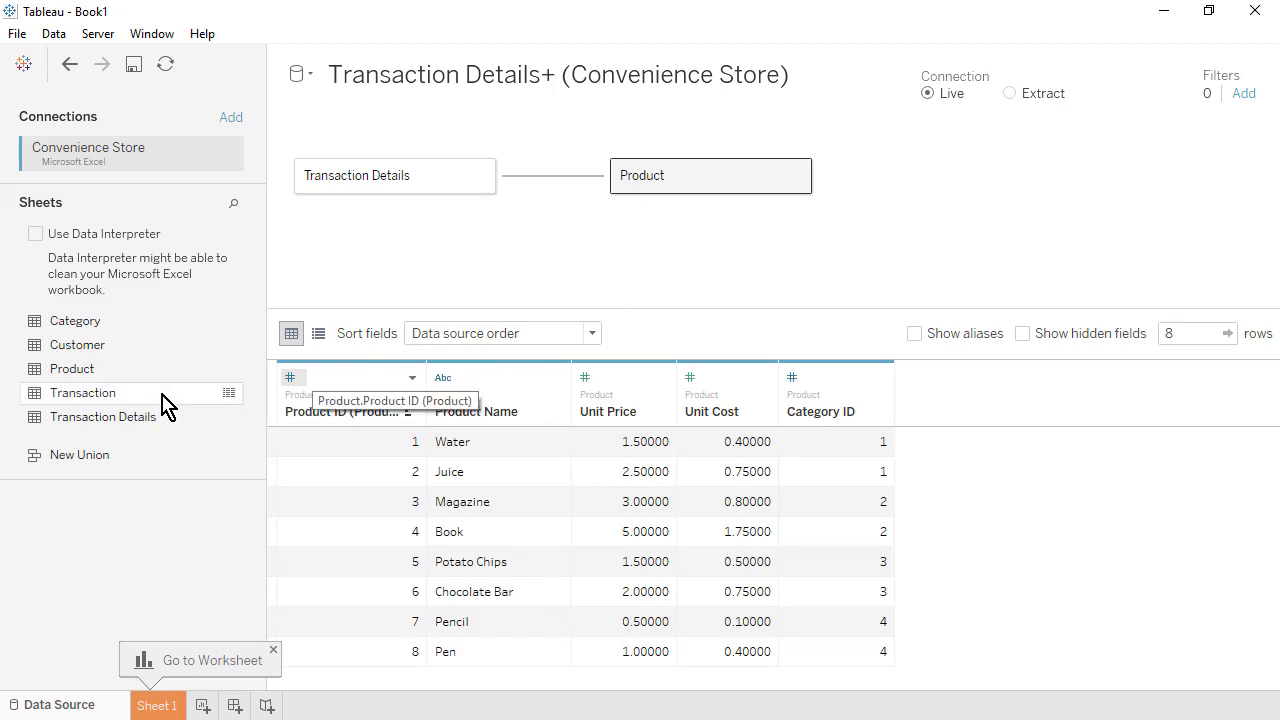
drag(177, 398, 542, 262)
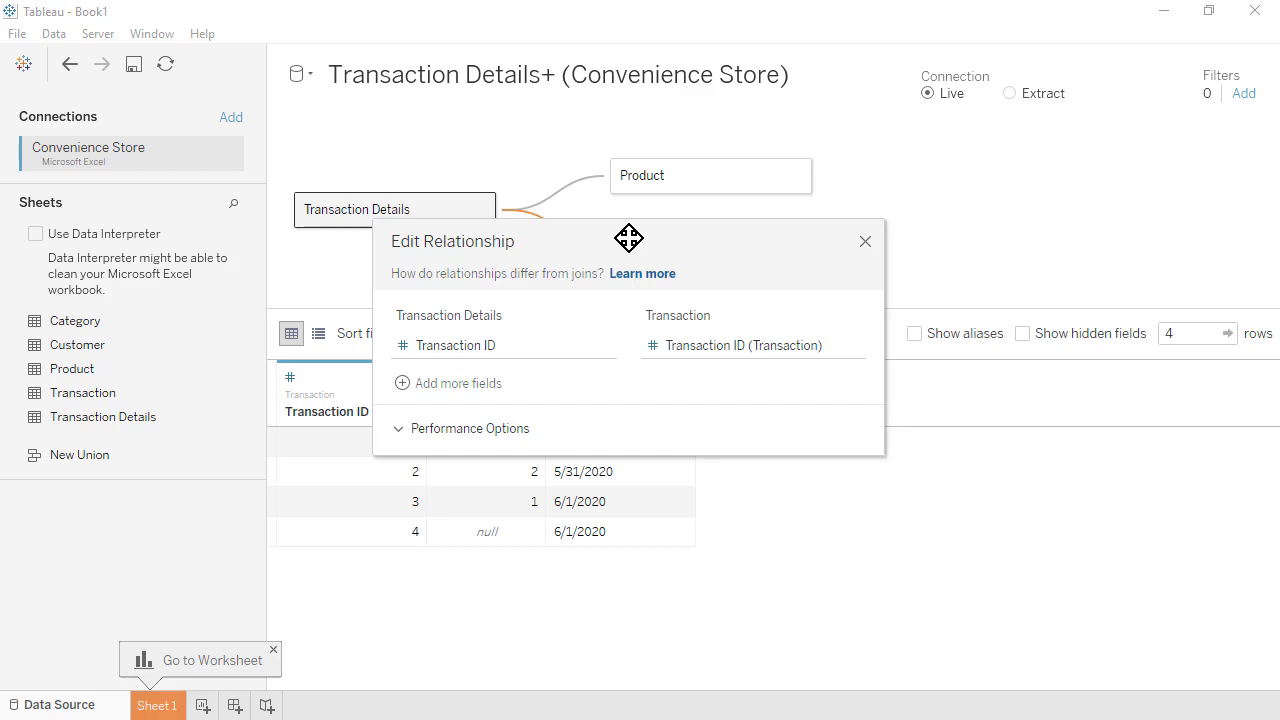
Step: Close the Transaction relationship and drag the Category table into the model
click(866, 243)
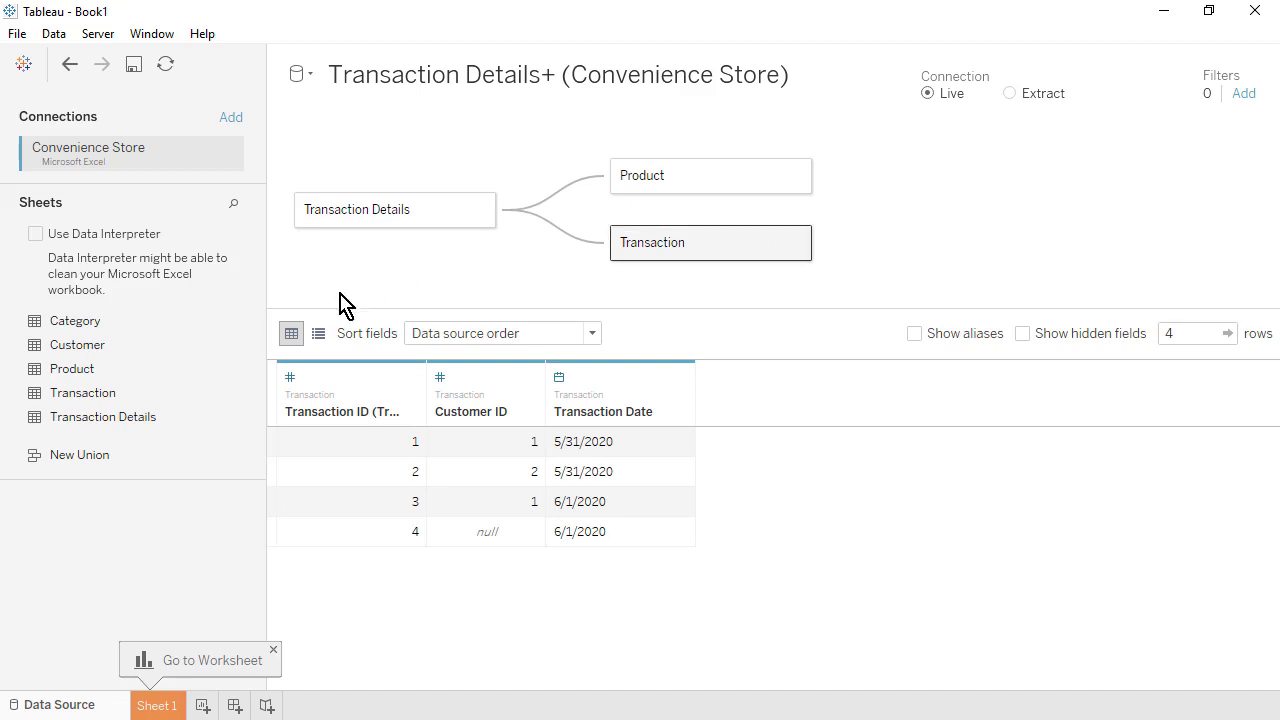
drag(189, 331, 562, 144)
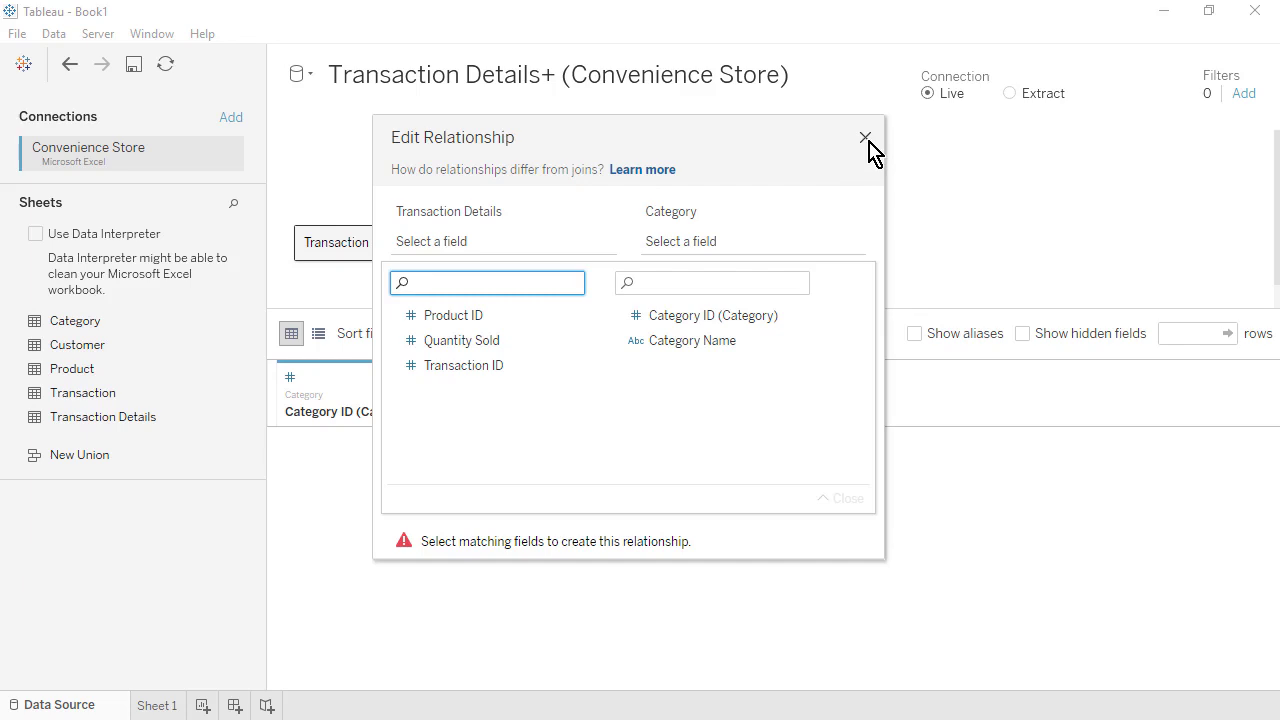
Step: Move Category under Product matched on Category ID, and relate Customer to Transaction
click(866, 139)
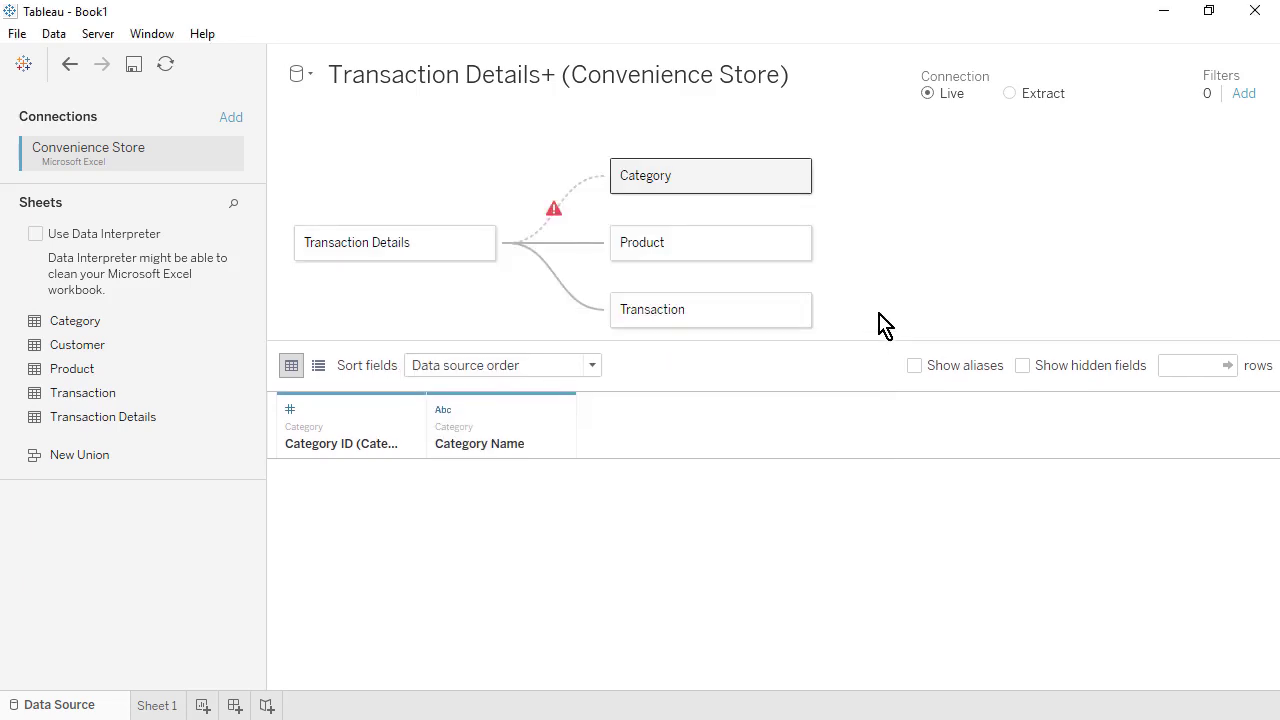
click(797, 177)
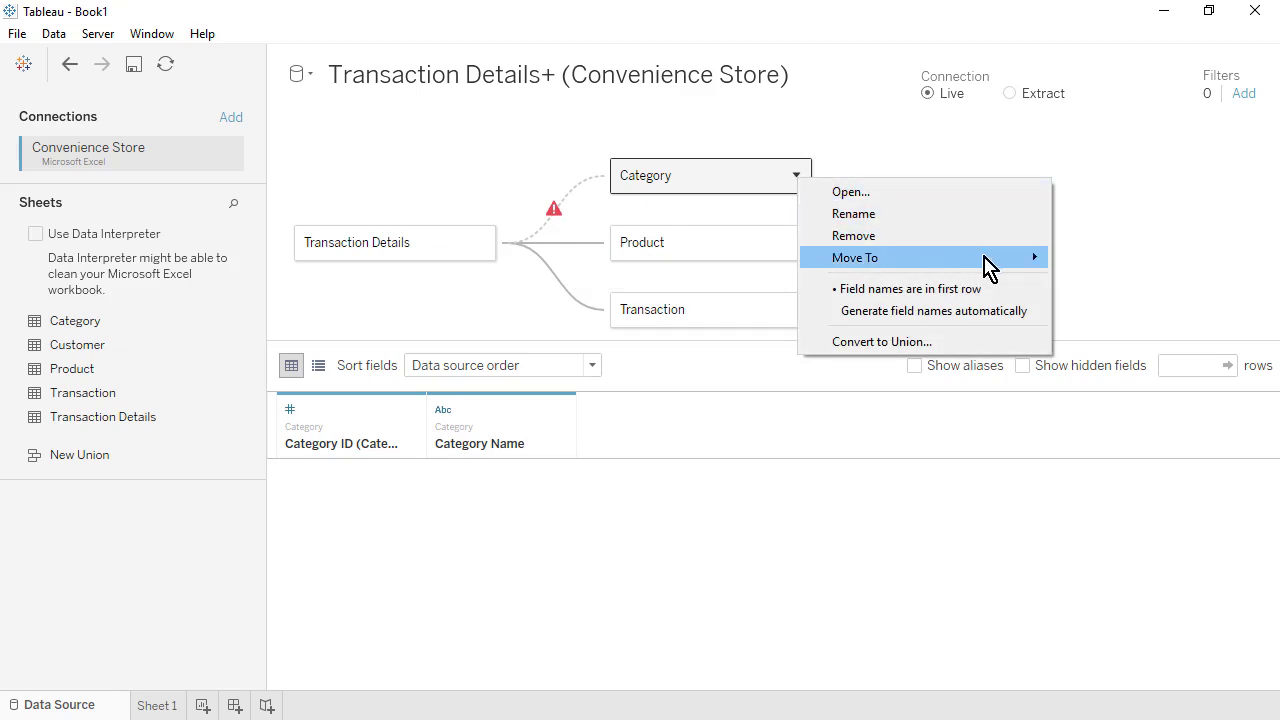
mouse_move(990, 262)
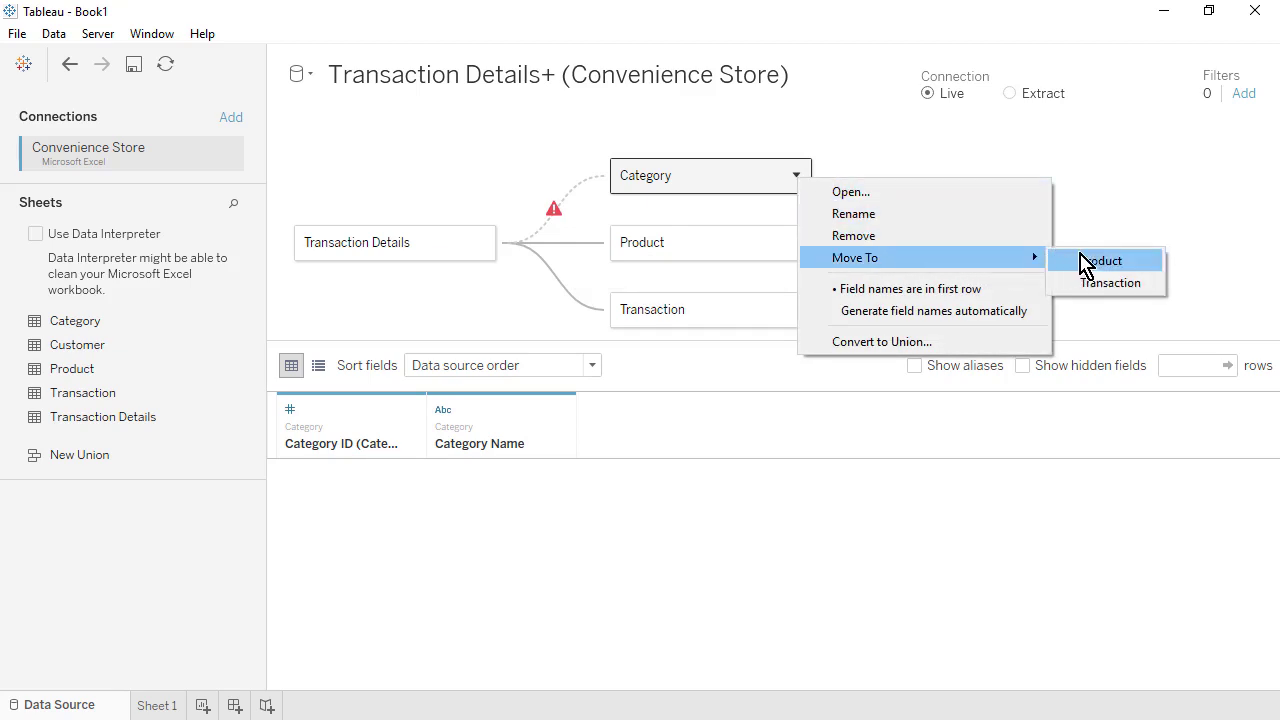
click(1080, 260)
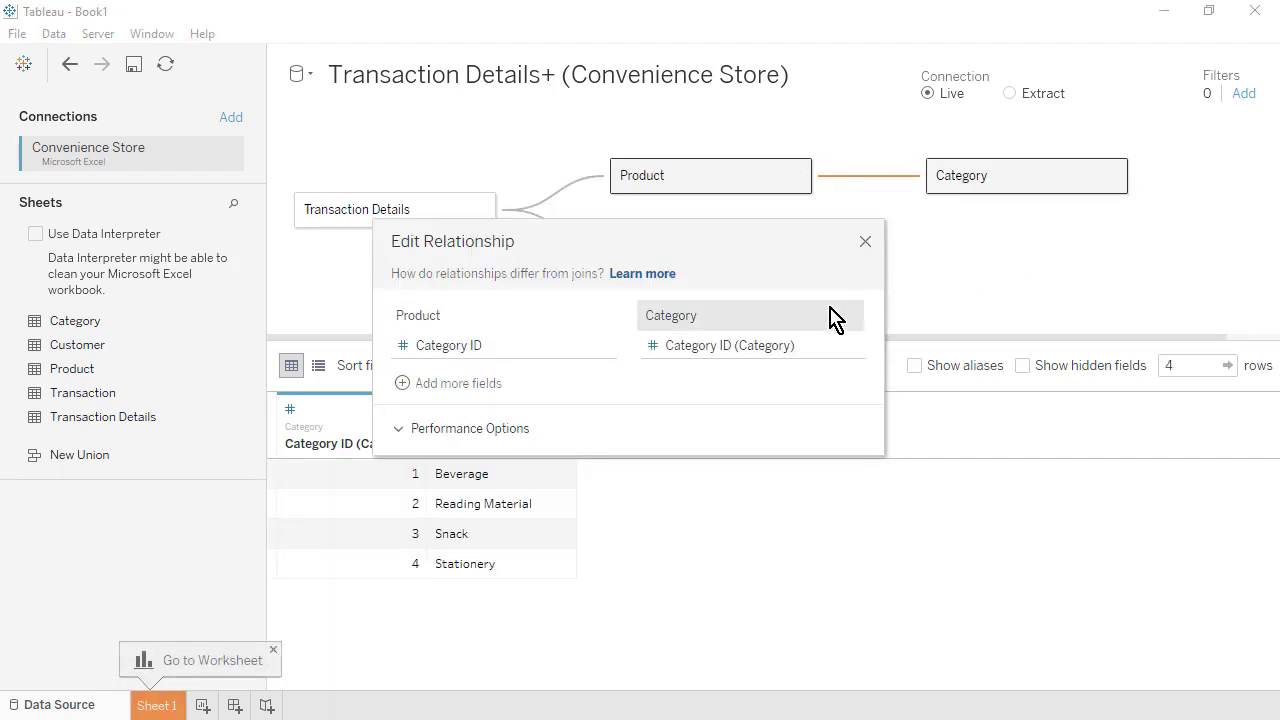
click(816, 352)
click(816, 352)
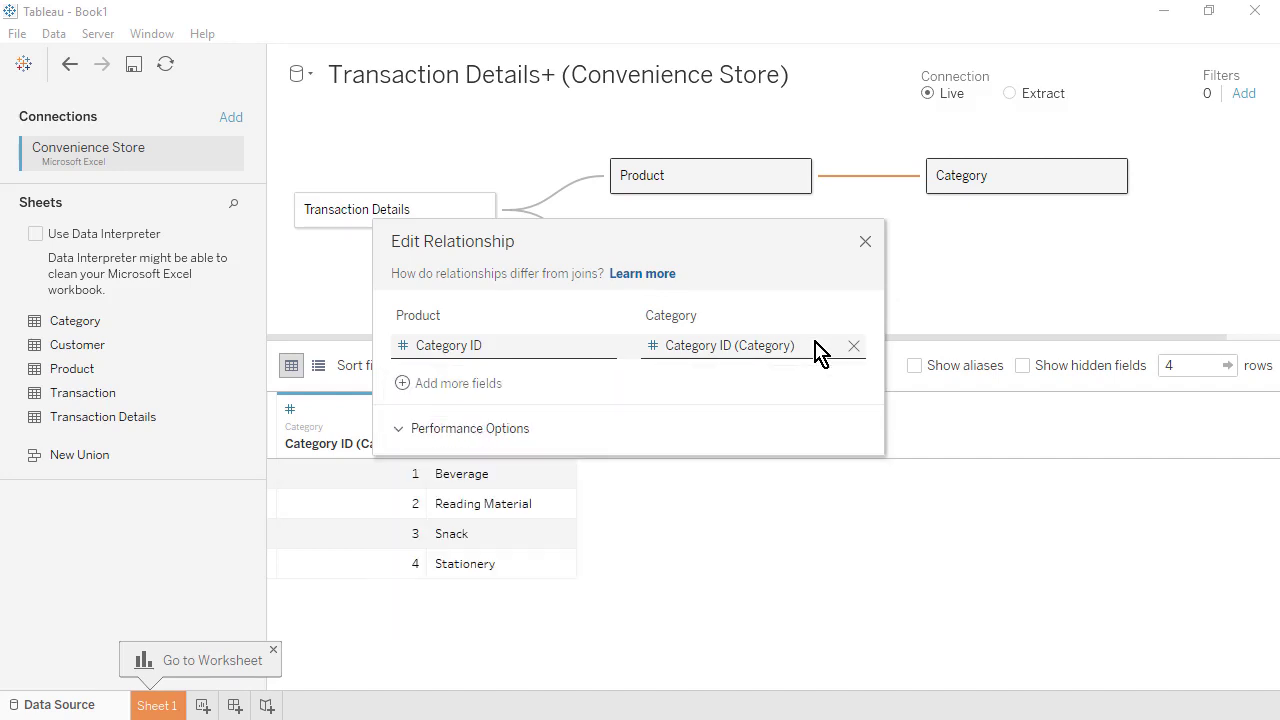
click(865, 242)
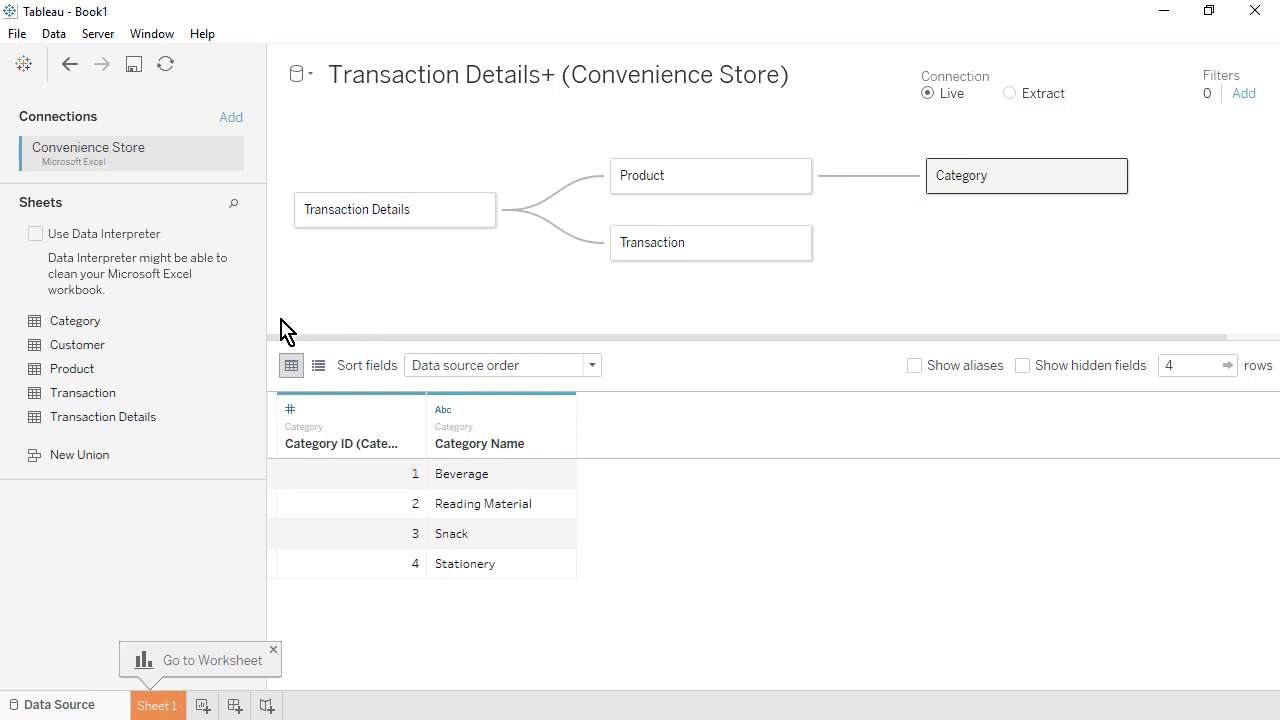
drag(203, 352, 895, 270)
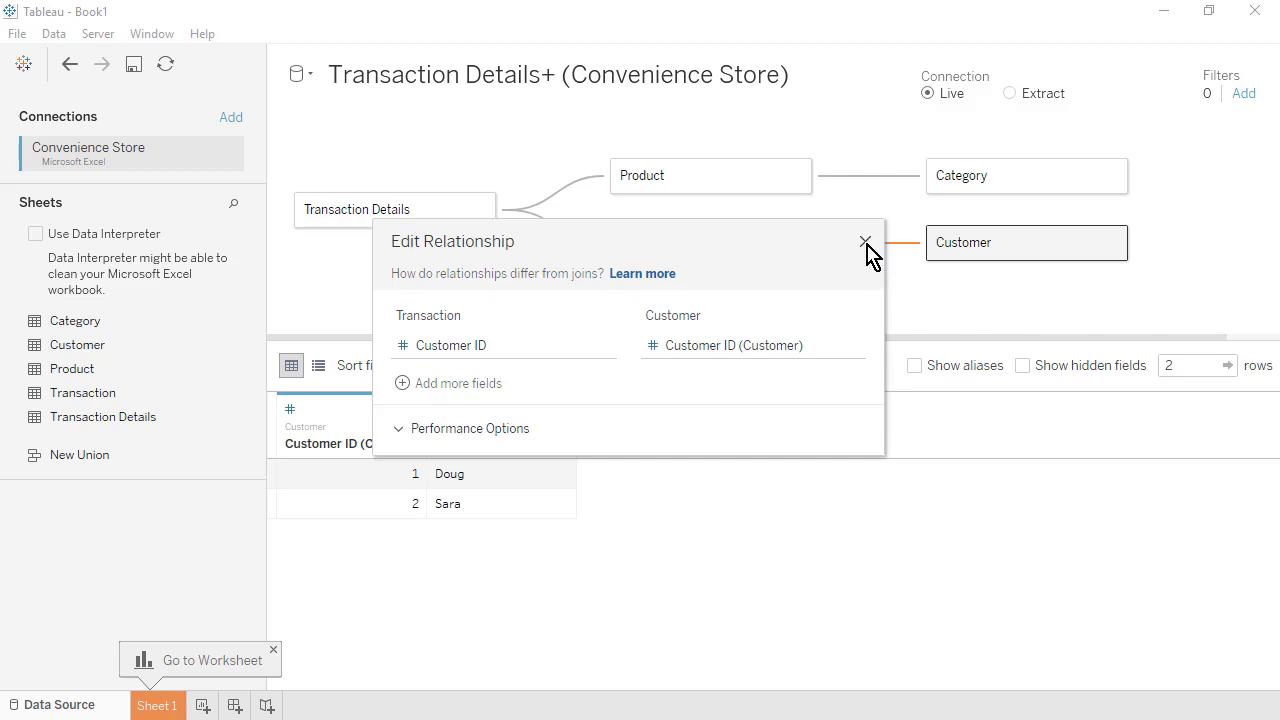
Step: Close the Customer relationship settings, leaving all five tables linked
click(866, 243)
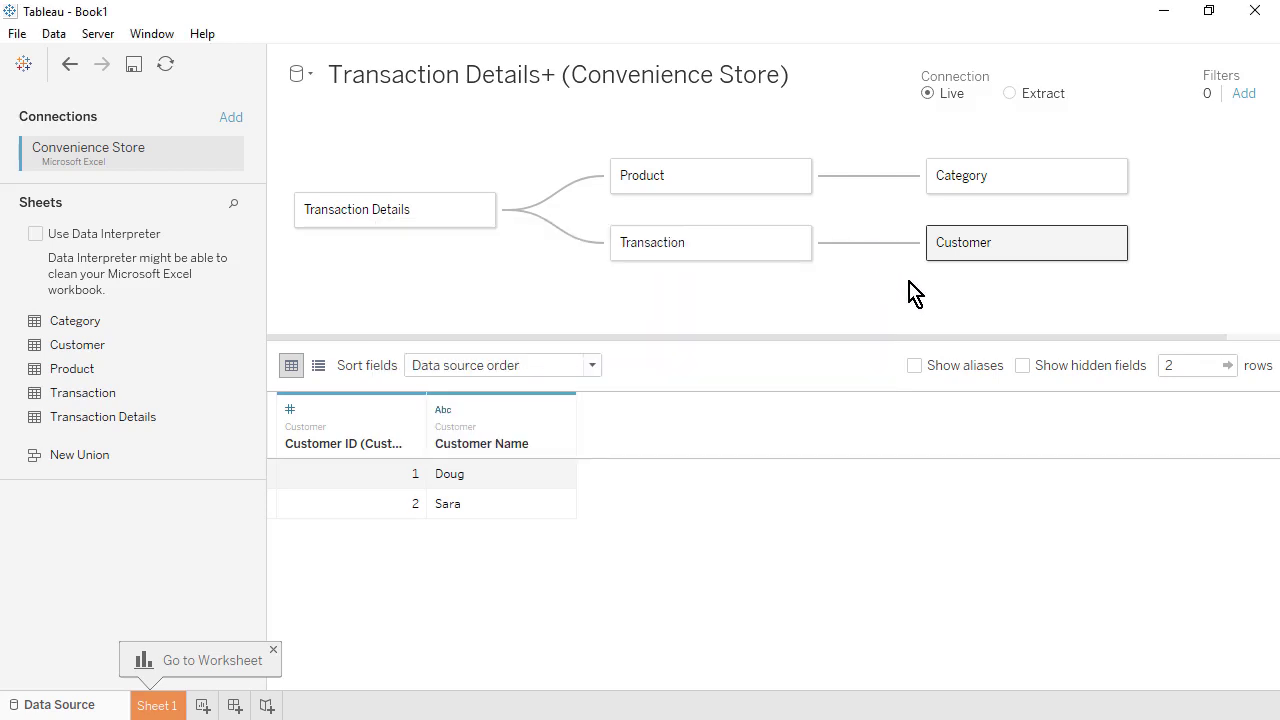
click(18, 33)
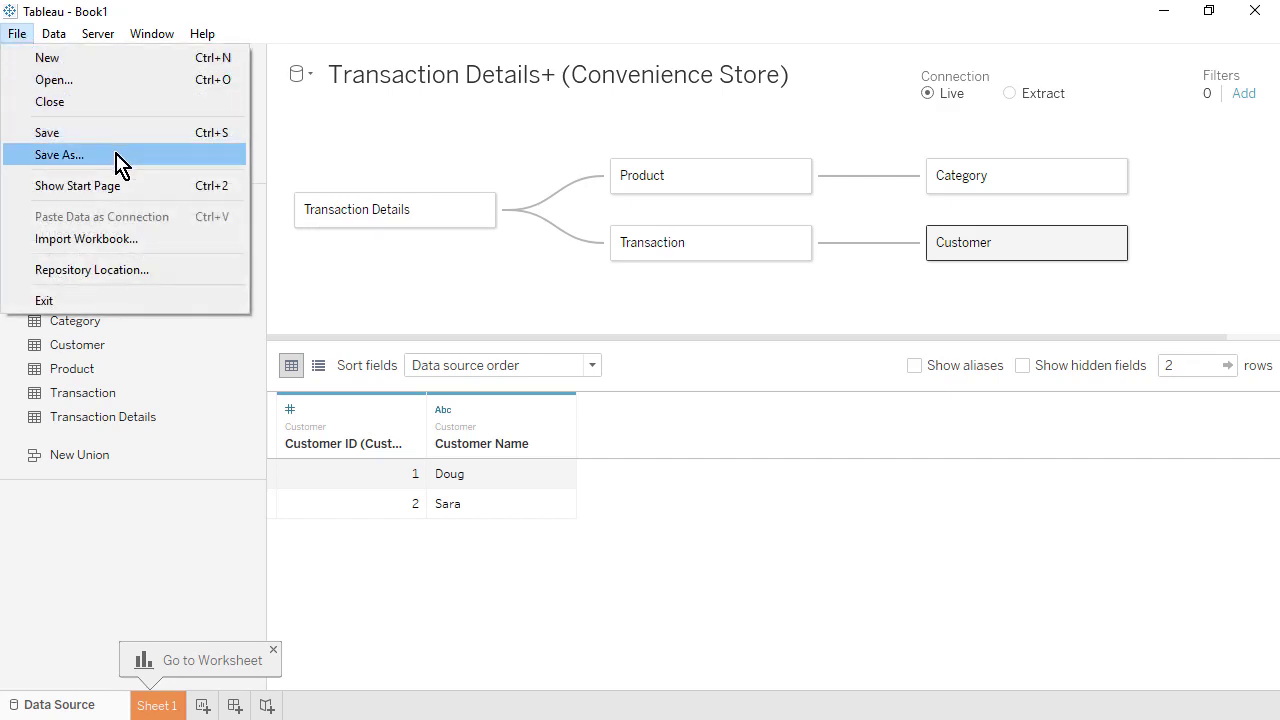
Step: Save the workbook as the packaged .twbx file 'Convenience Store'
click(60, 155)
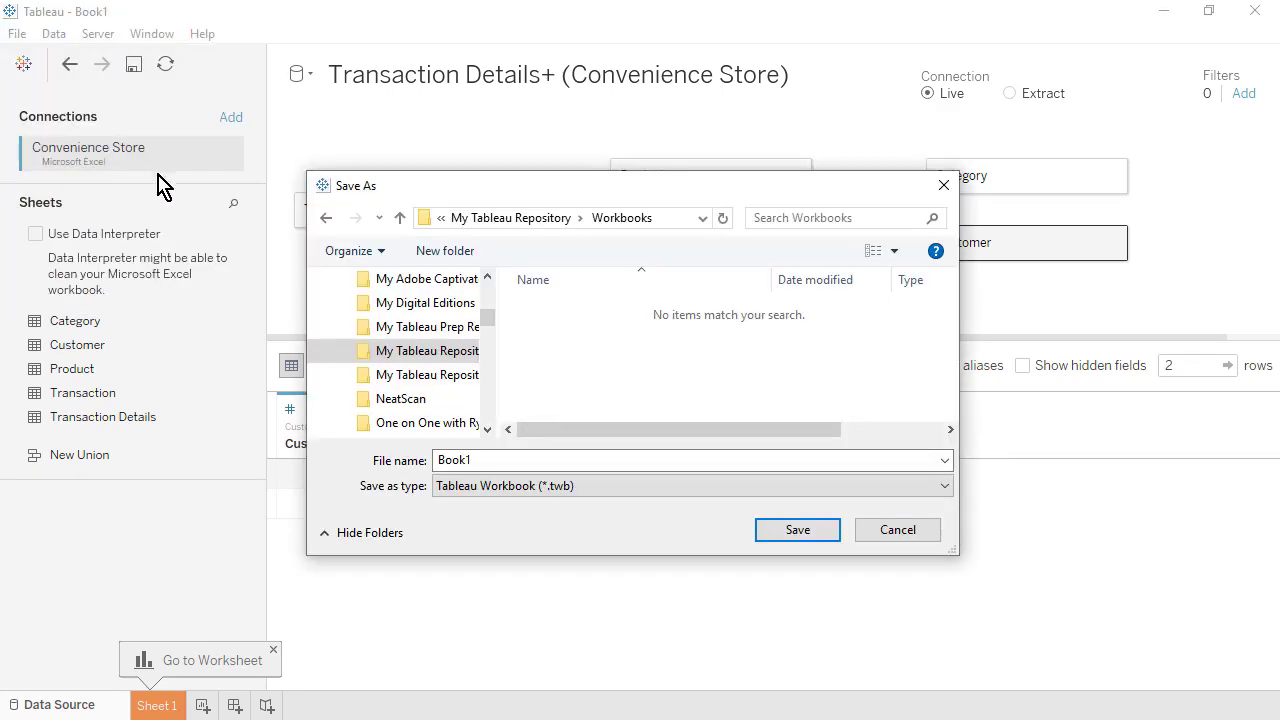
click(657, 488)
click(682, 518)
click(659, 458)
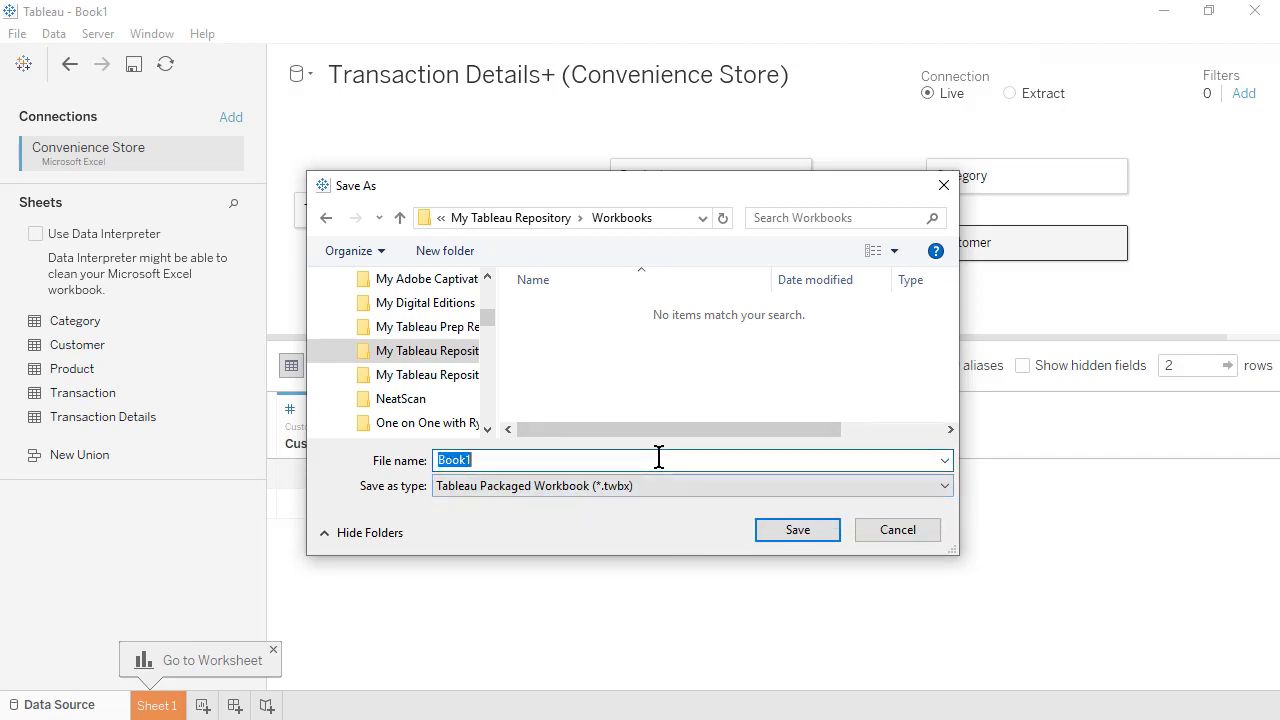
text(Convenience Store)
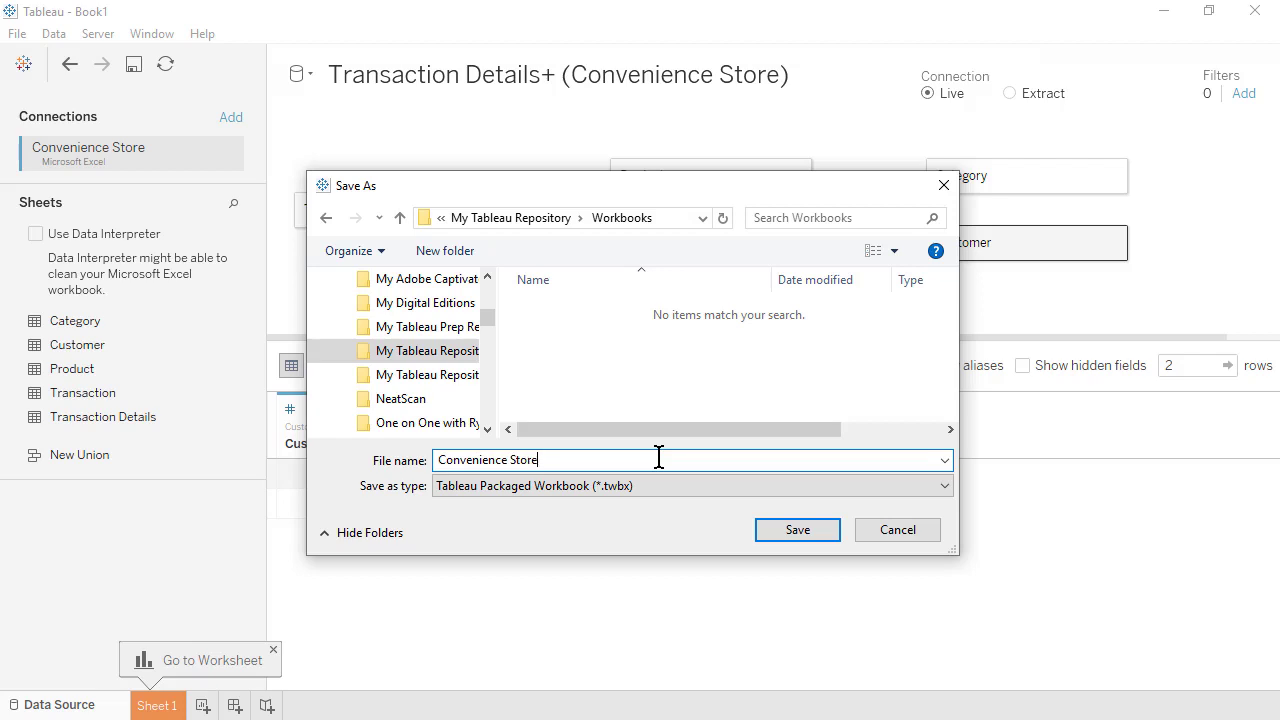
click(826, 533)
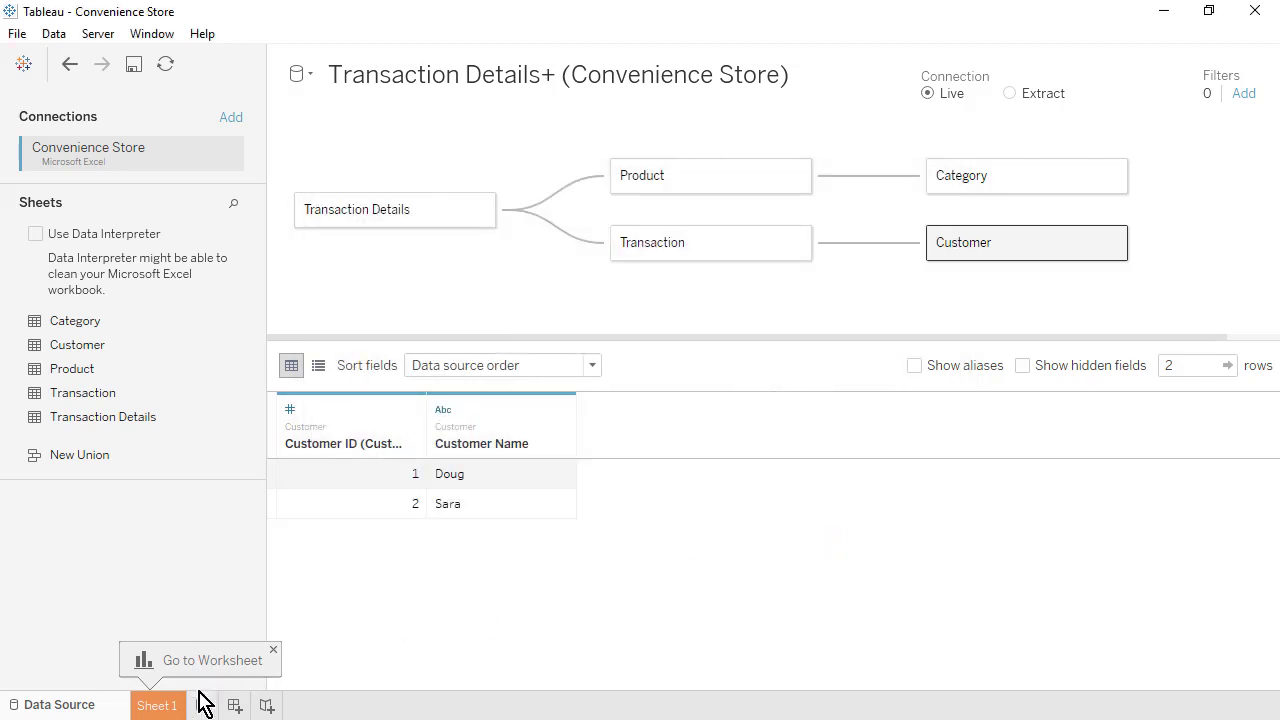
click(165, 705)
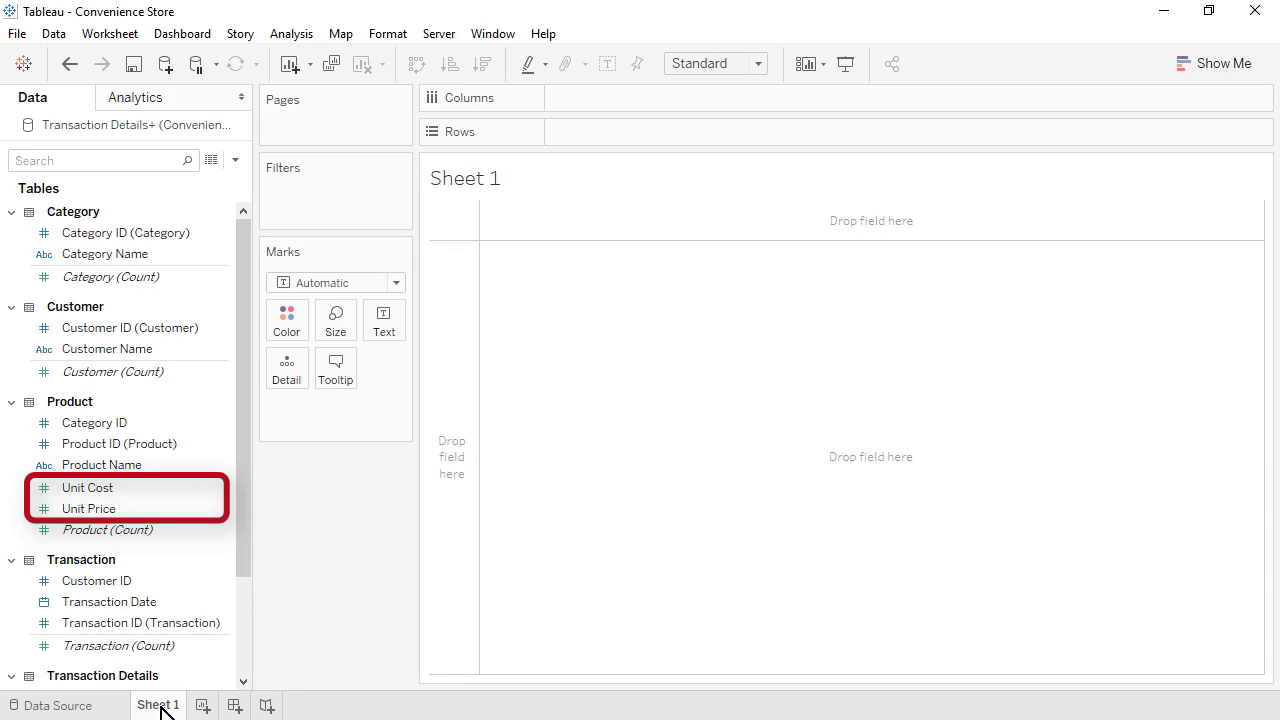
Step: Set Unit Cost's default number format to standard currency
click(222, 489)
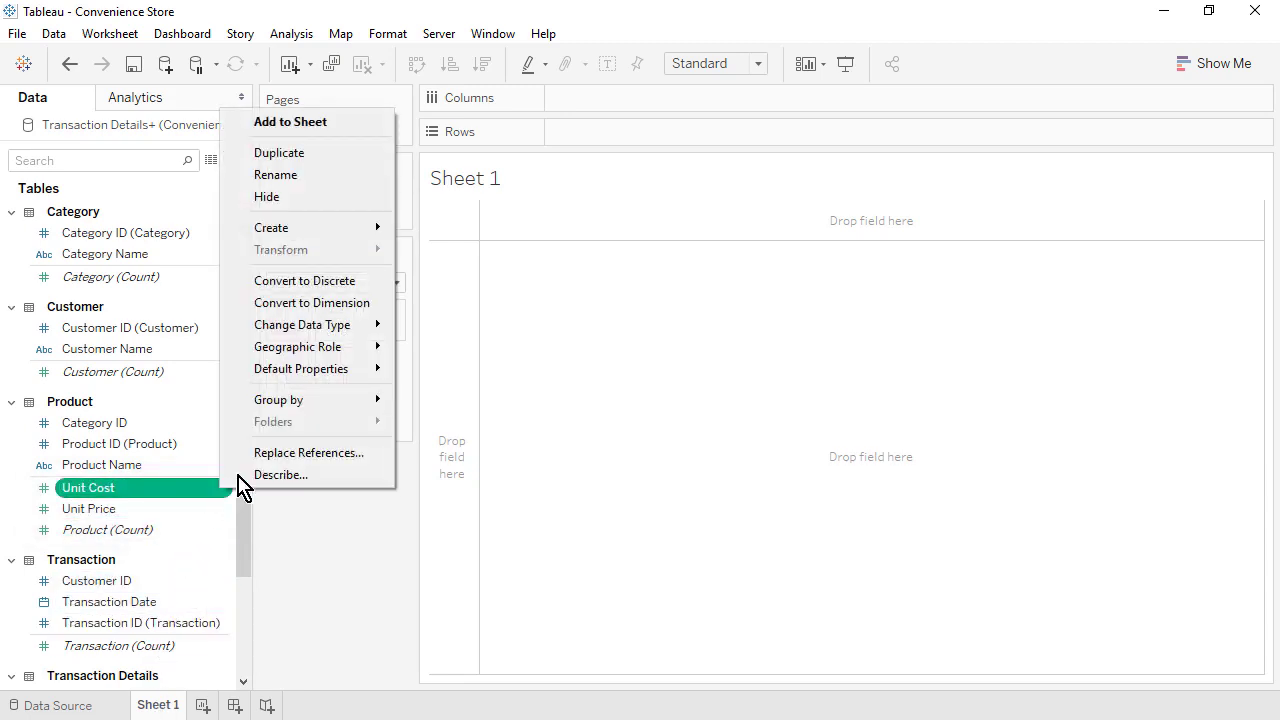
mouse_move(363, 369)
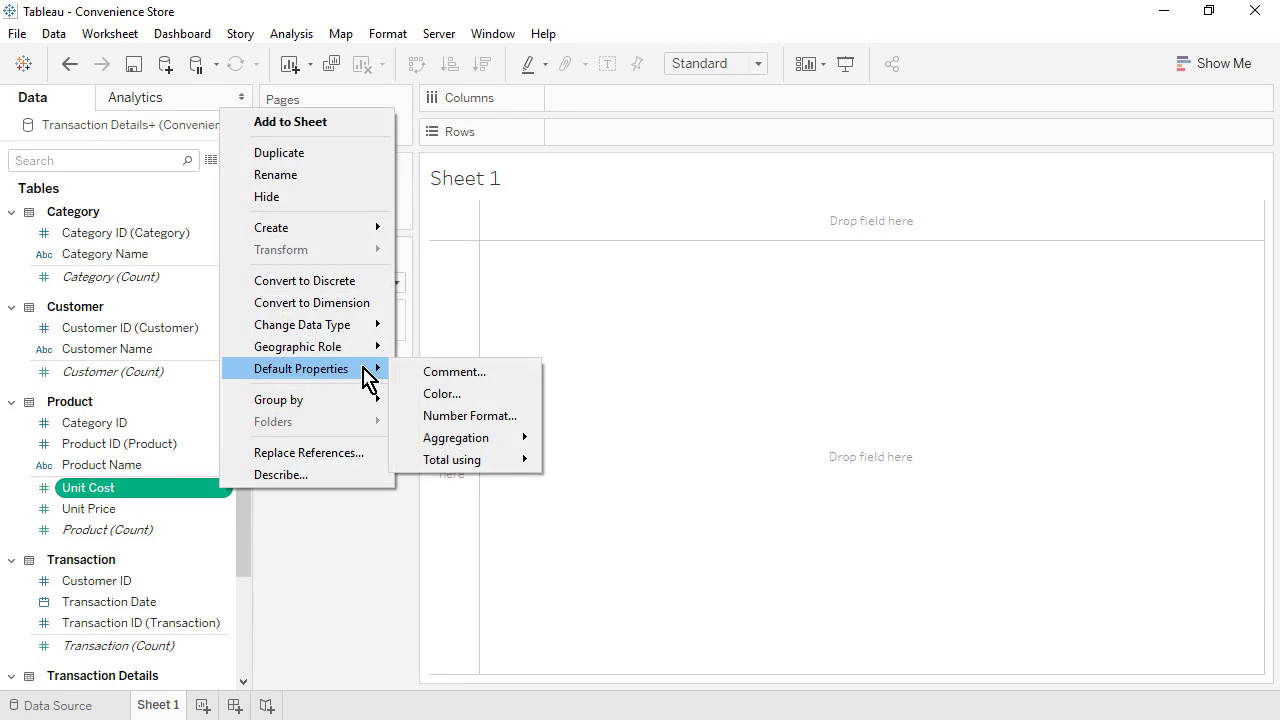
click(522, 425)
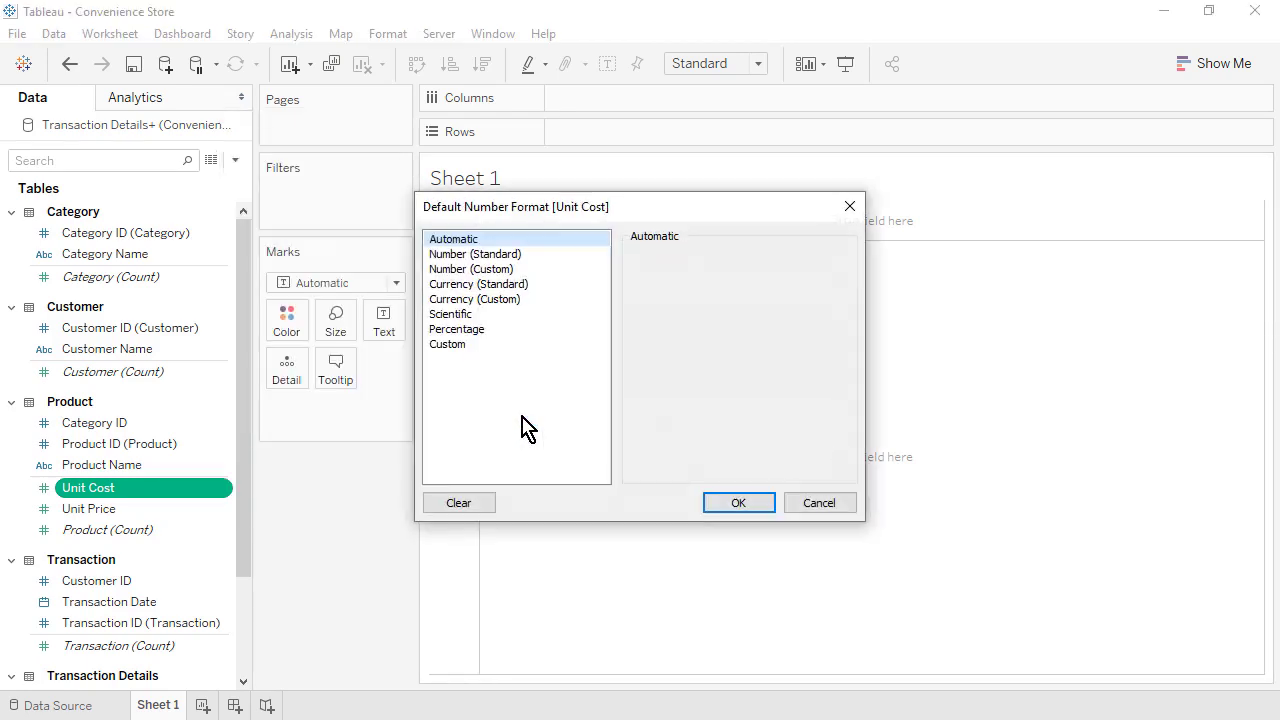
click(541, 286)
click(730, 503)
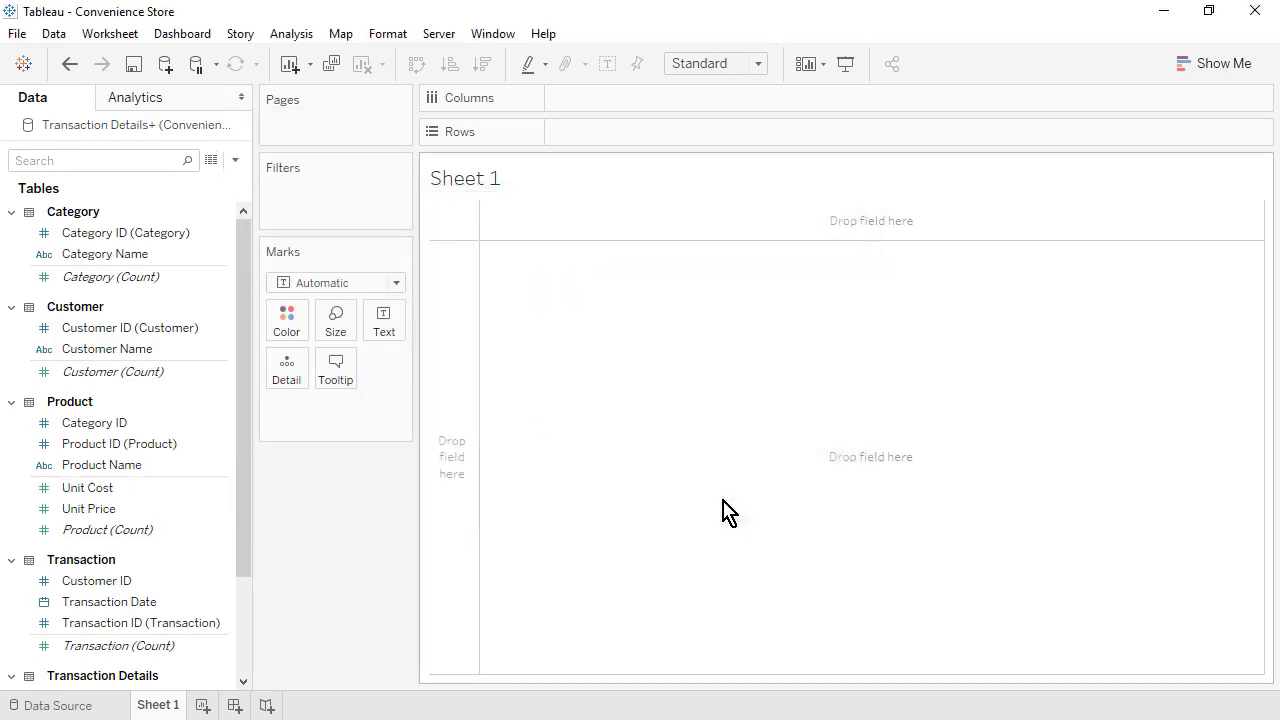
Step: Give Unit Price the same standard currency format, then put Product Name on Rows
right_click(224, 512)
mouse_move(340, 388)
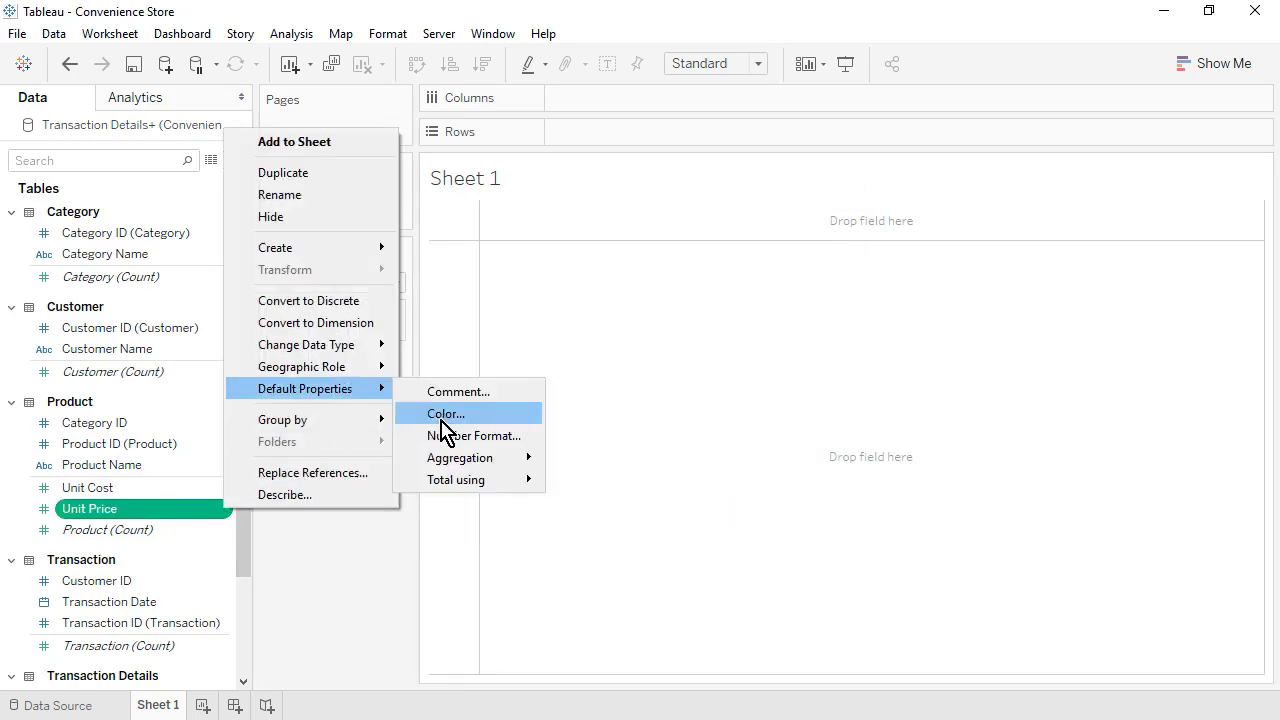
click(443, 434)
click(535, 286)
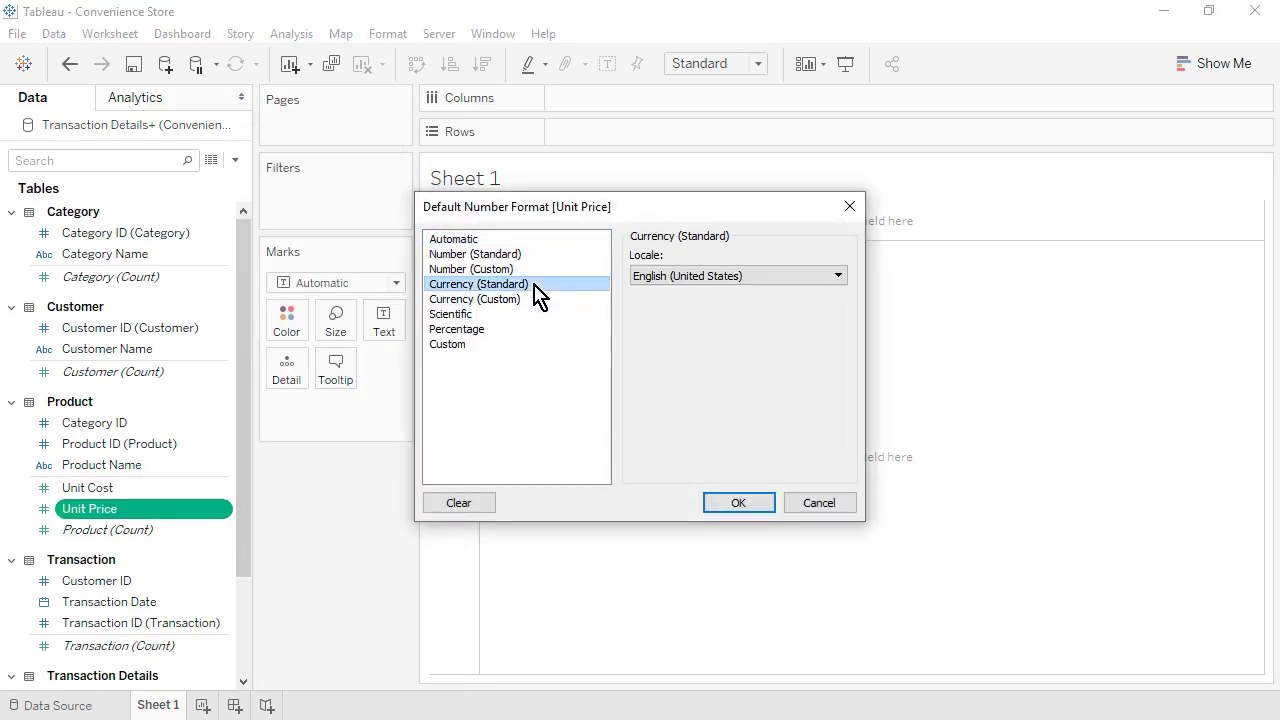
click(757, 504)
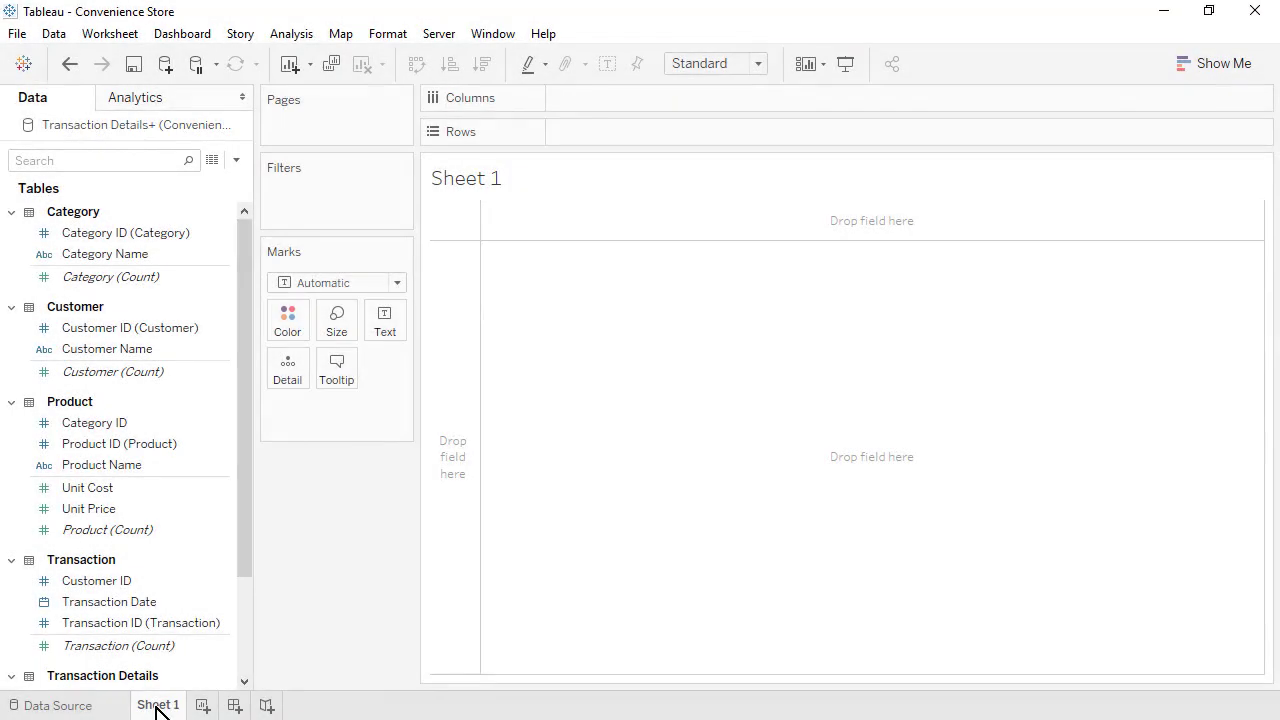
drag(115, 468, 596, 136)
Step: Plot SUM(Quantity Sold) bars per product, sorted descending, fit to Entire View
scroll(252, 627, down, 3)
drag(122, 604, 614, 102)
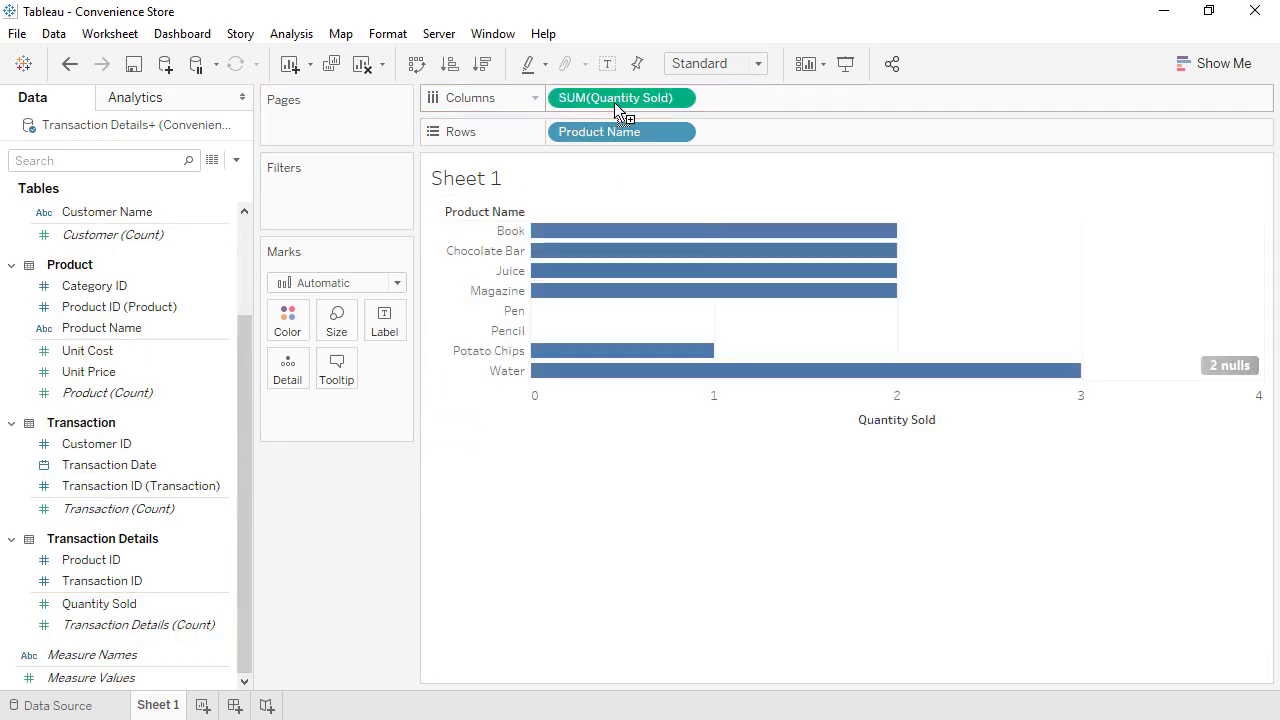
click(484, 65)
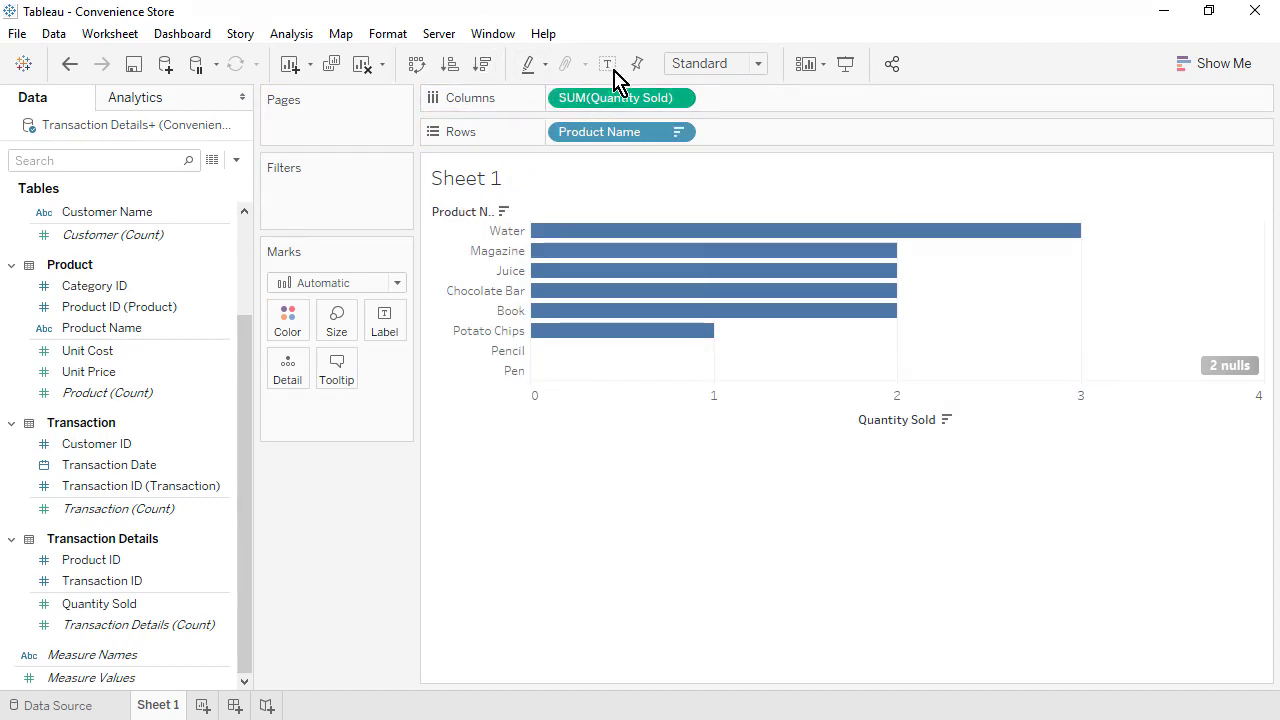
click(754, 68)
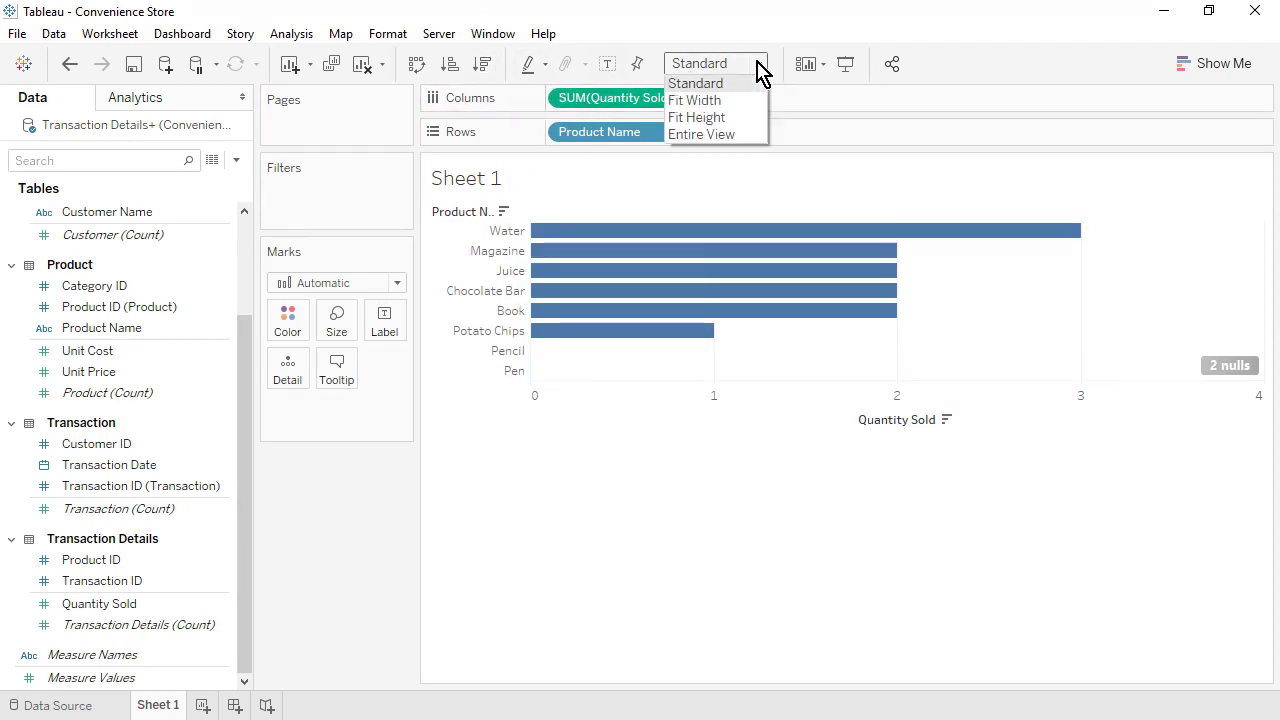
click(758, 137)
drag(530, 244, 579, 244)
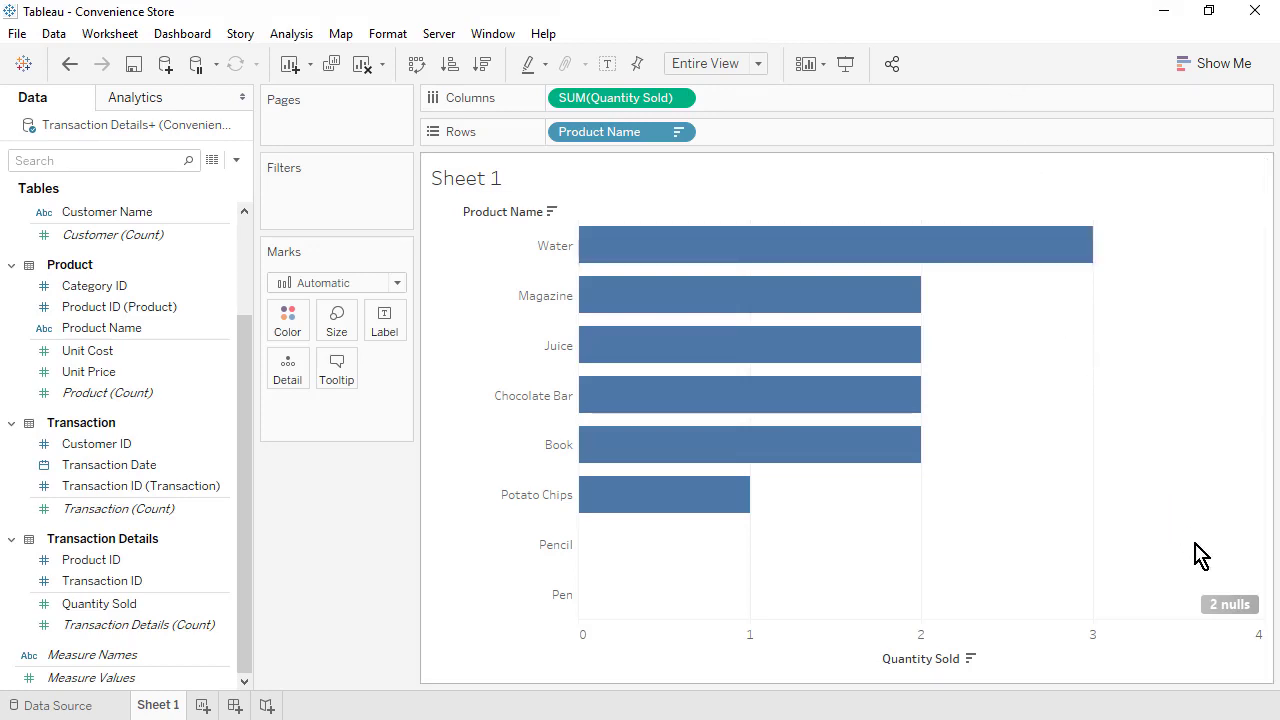
click(1225, 605)
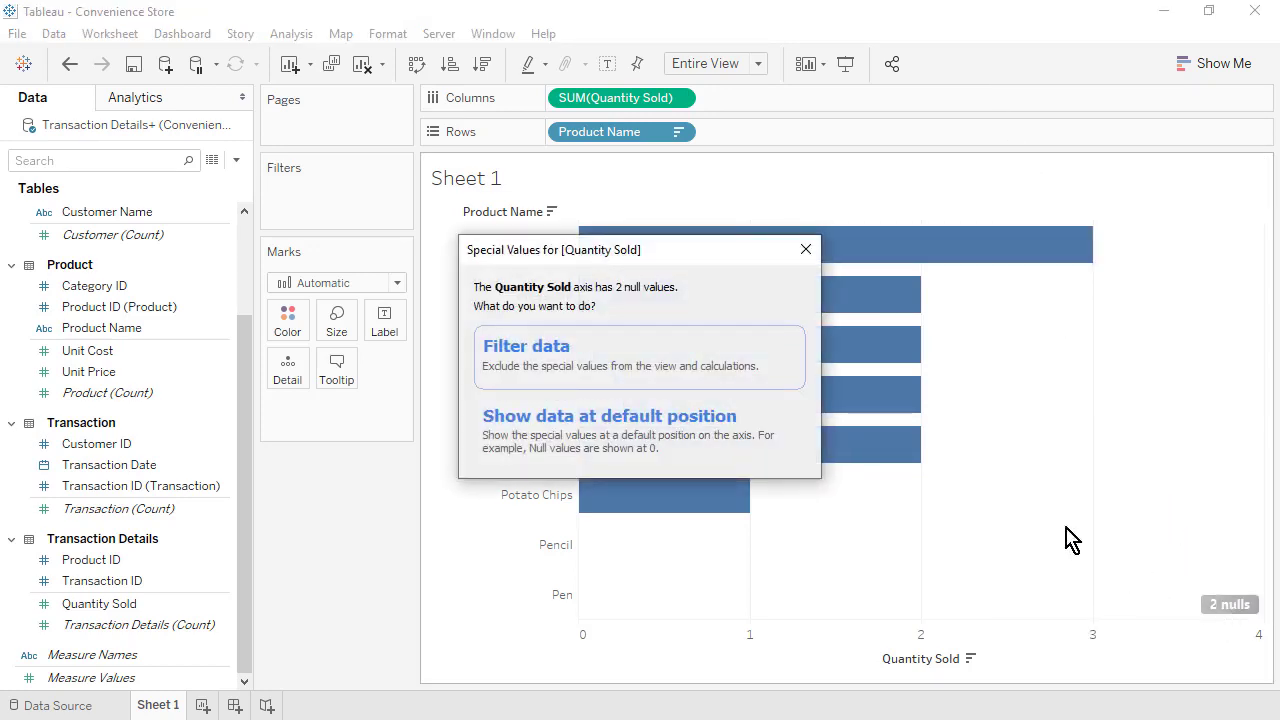
click(660, 368)
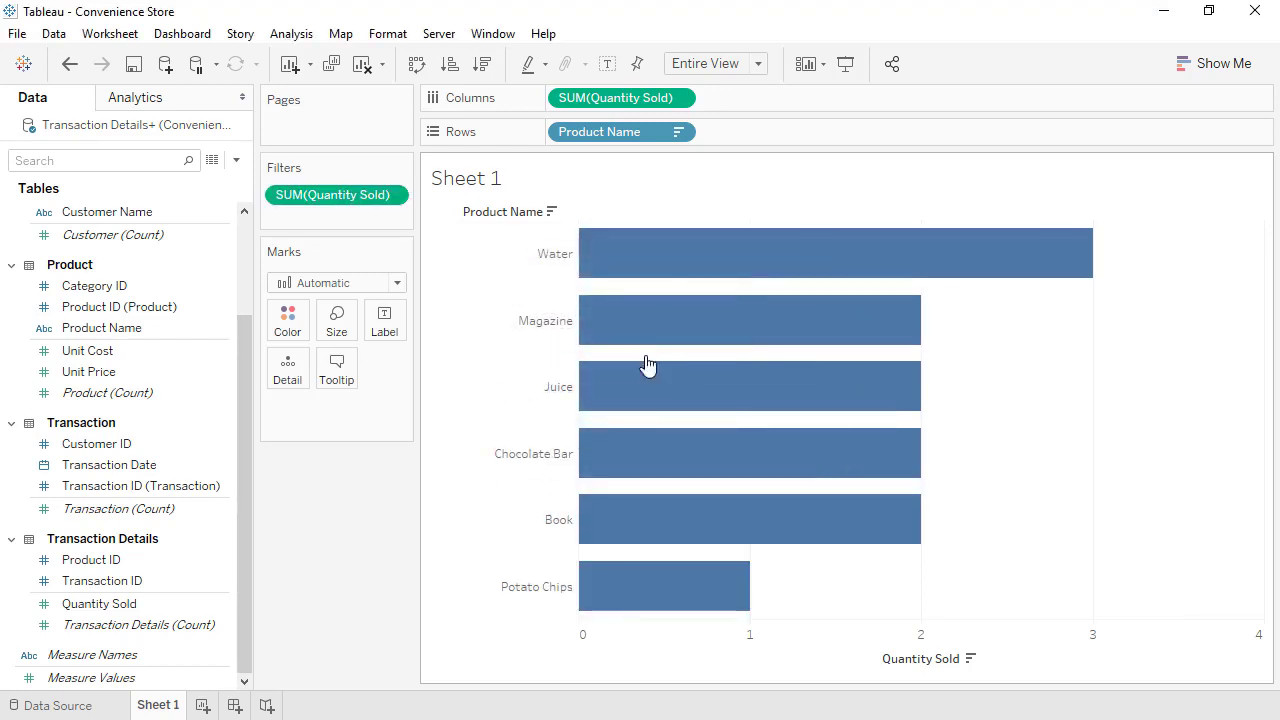
click(393, 198)
click(397, 229)
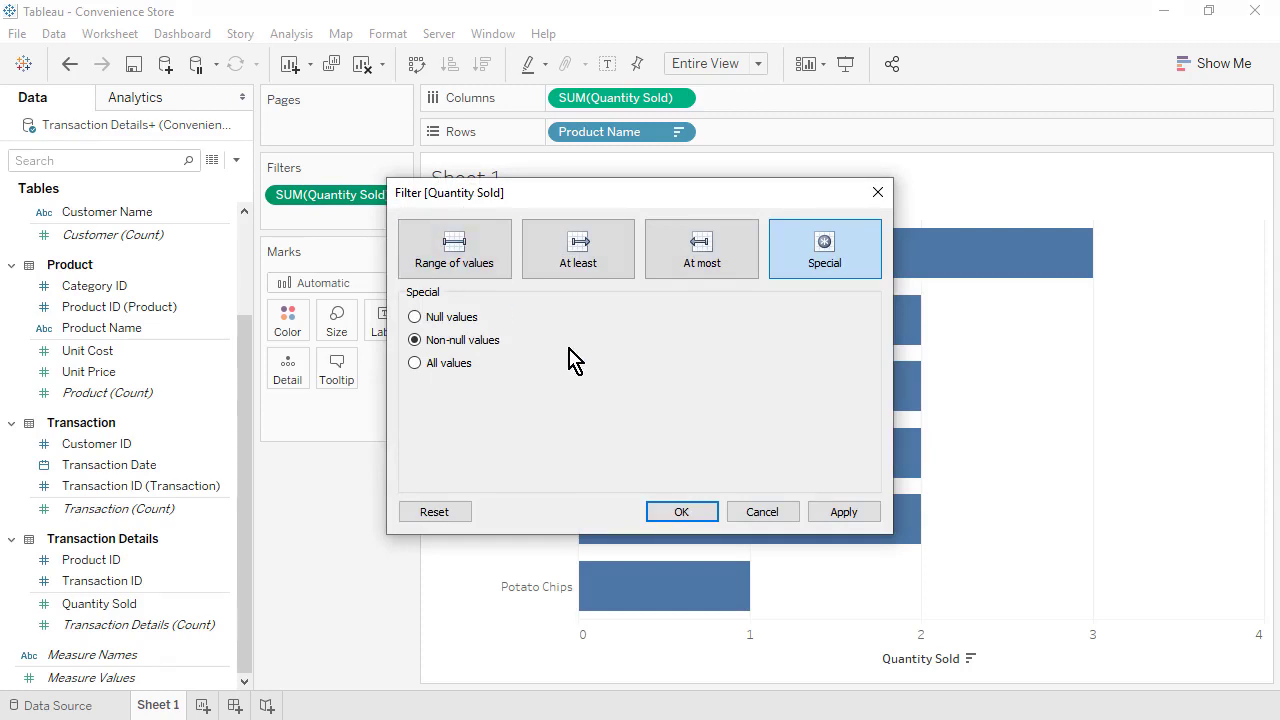
click(772, 514)
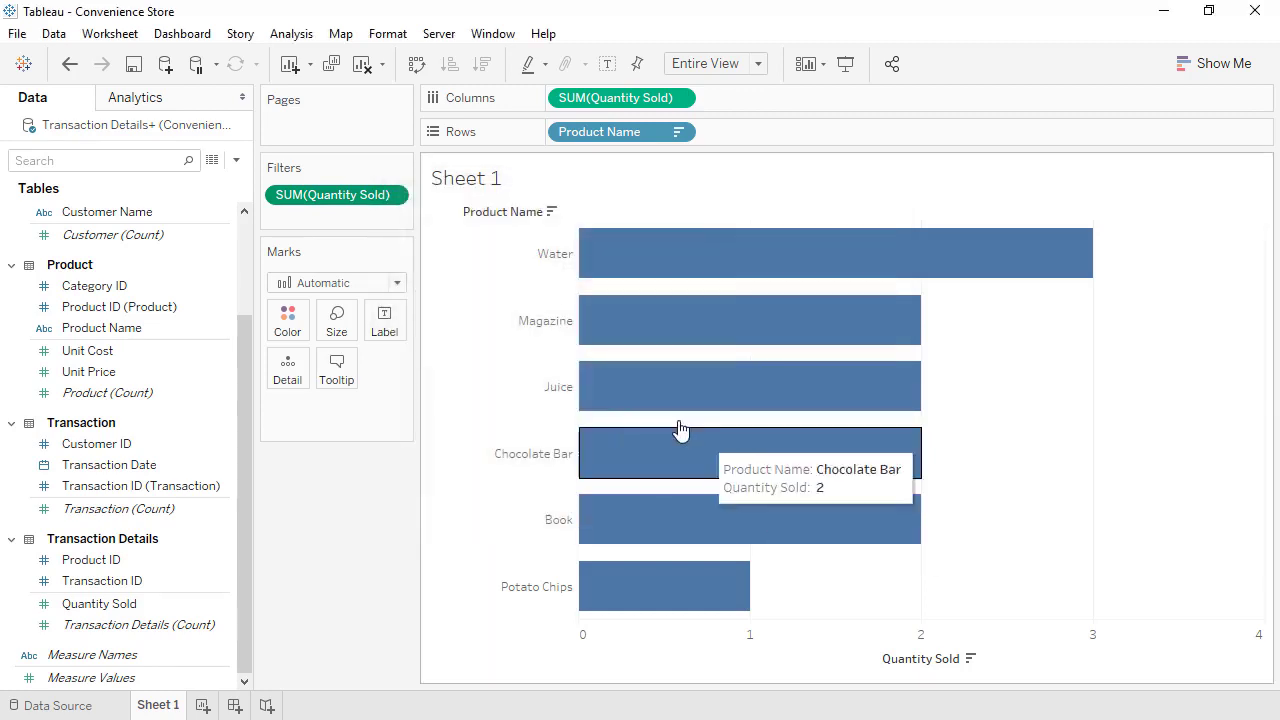
click(69, 64)
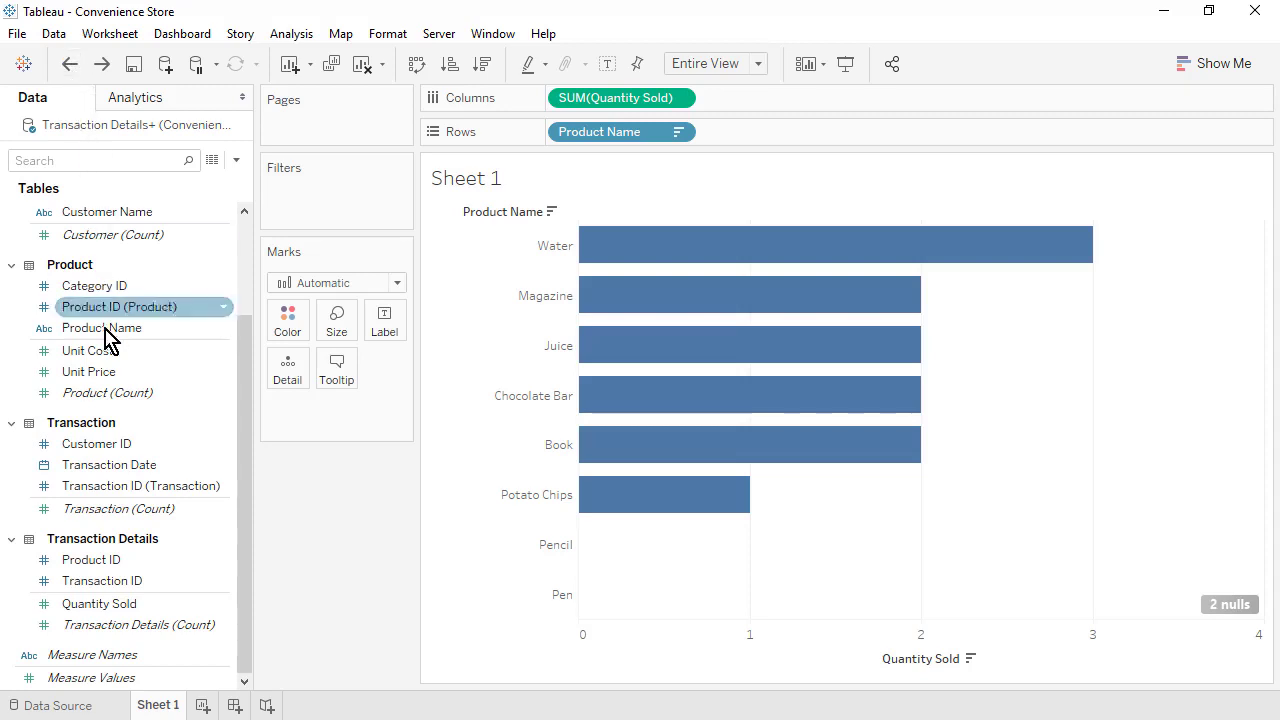
Step: Add Product ID (Product) to Rows and sort products by quantity sold, highest first
mouse_move(118, 570)
mouse_down()
mouse_move(329, 380)
mouse_move(548, 139)
mouse_up()
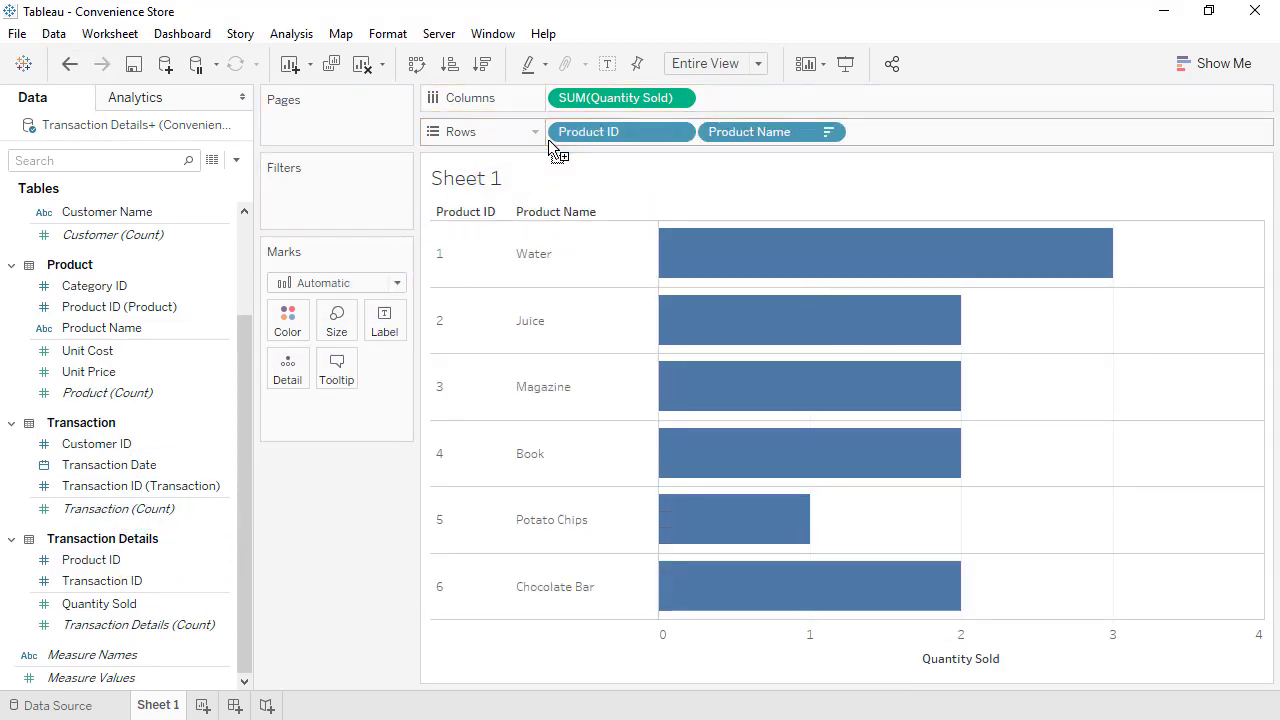
mouse_move(100, 308)
mouse_down()
mouse_move(505, 205)
mouse_move(620, 136)
mouse_up()
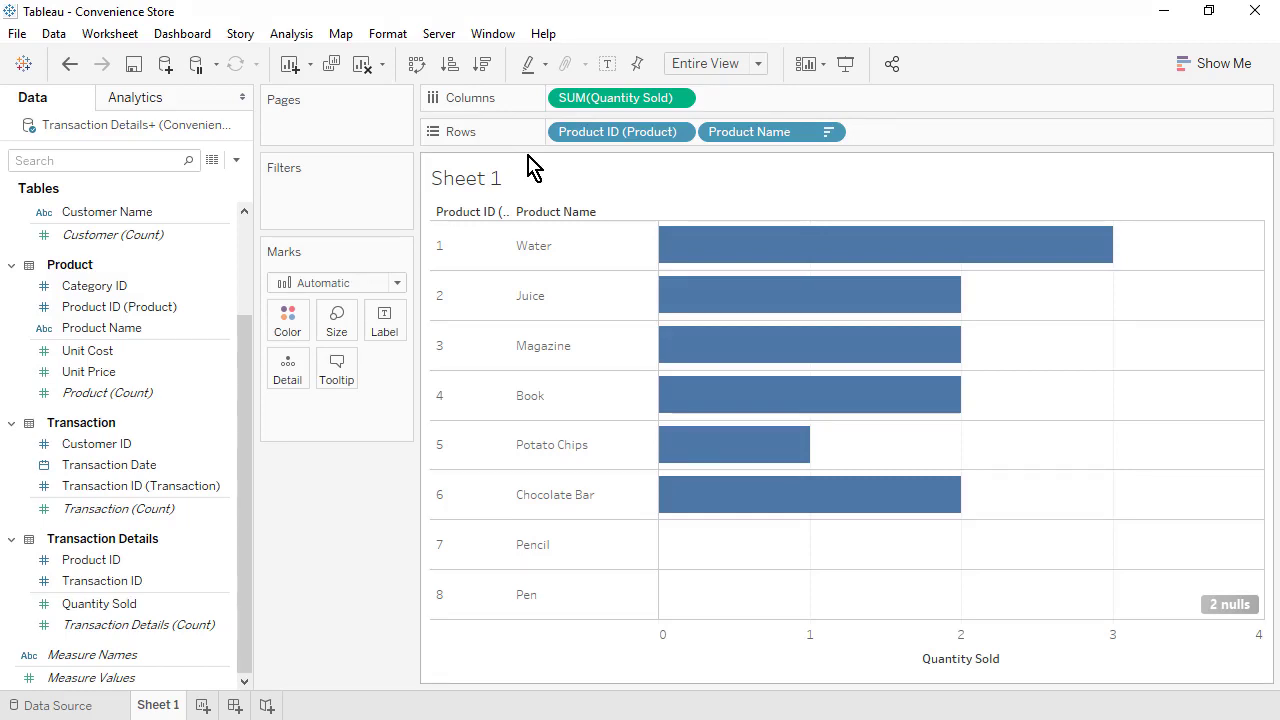
click(484, 66)
Step: Rename the sheet 'Best and Worst Selling Products' and add a blank Sheet 2
right_click(163, 703)
click(226, 462)
text(Bes)
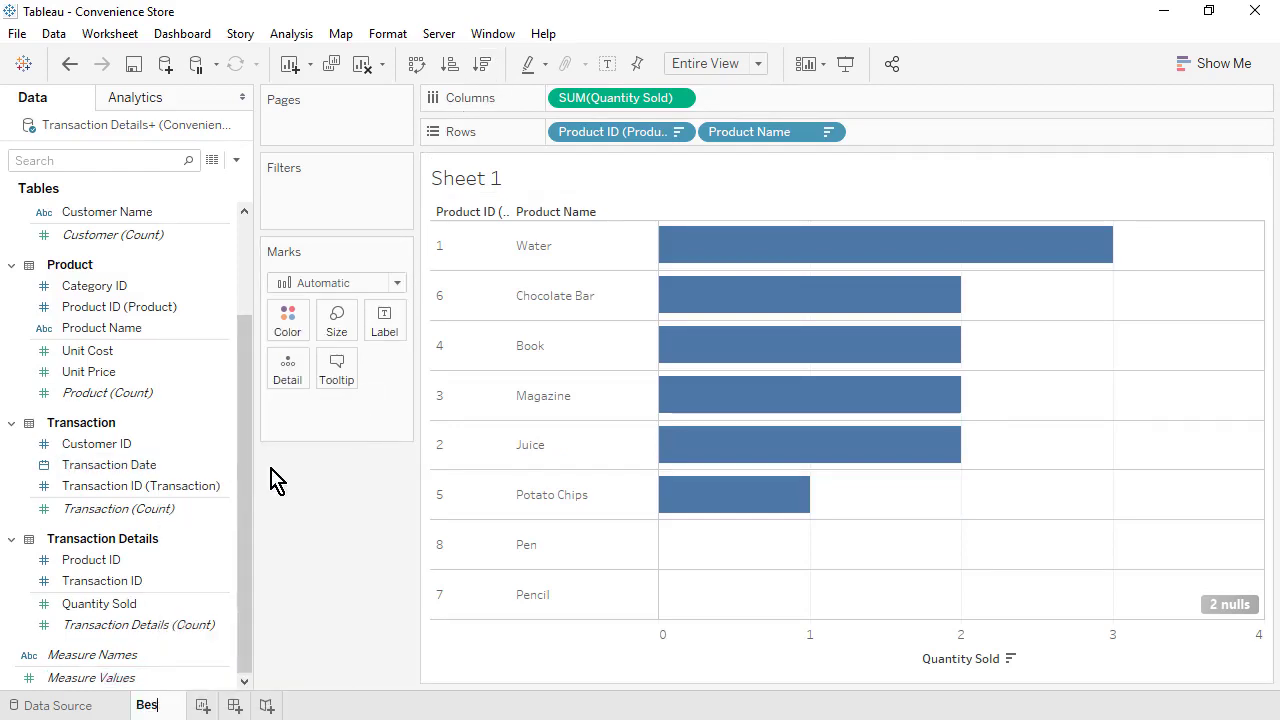
text(t and Worst Selling Products)
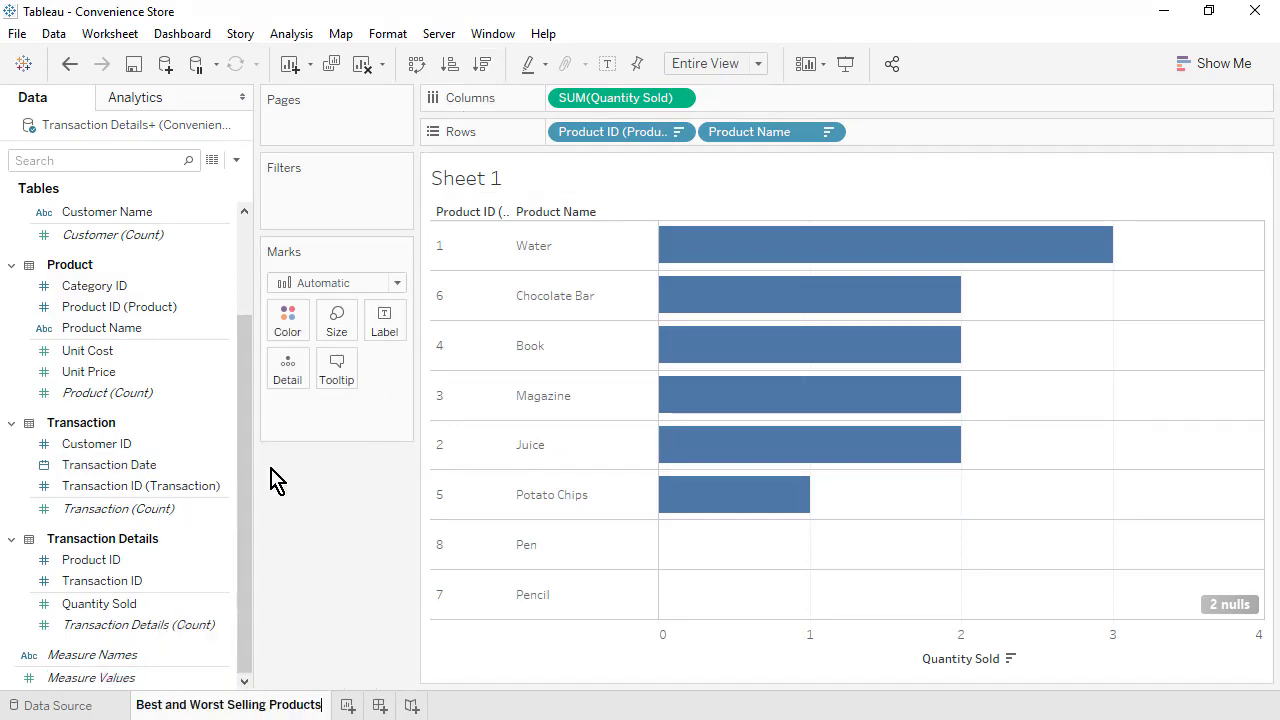
key(Return)
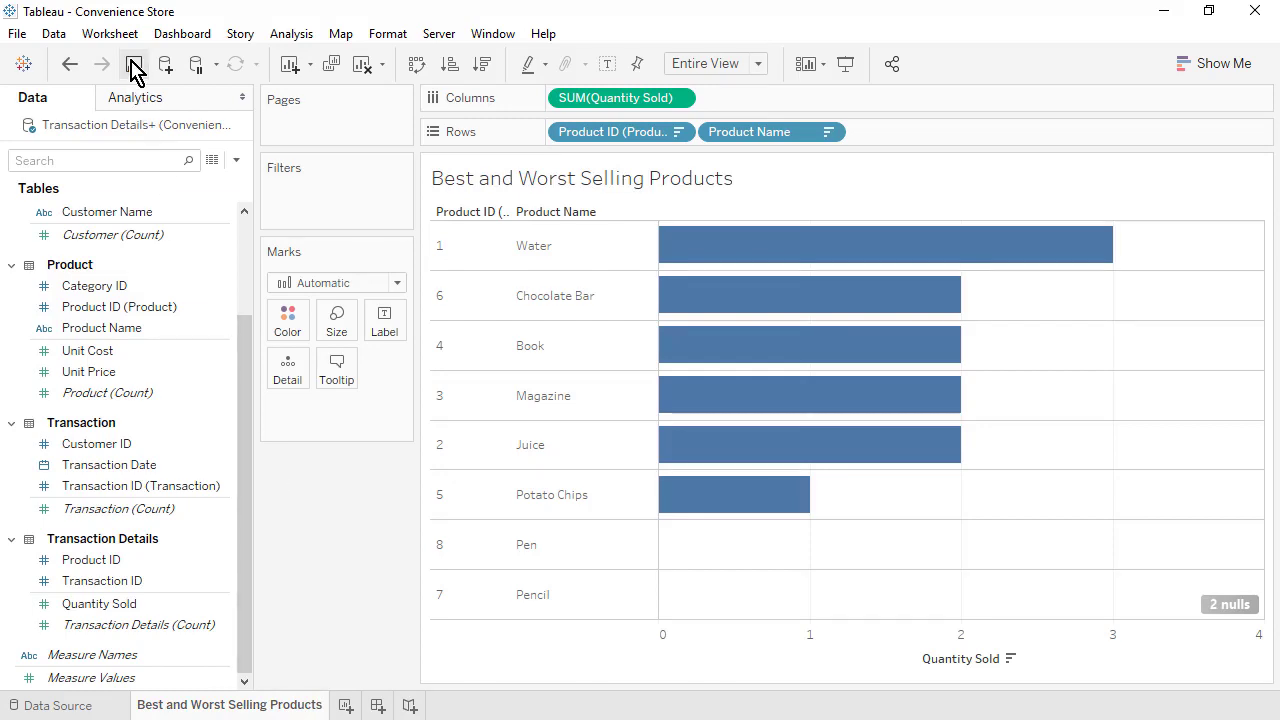
click(345, 705)
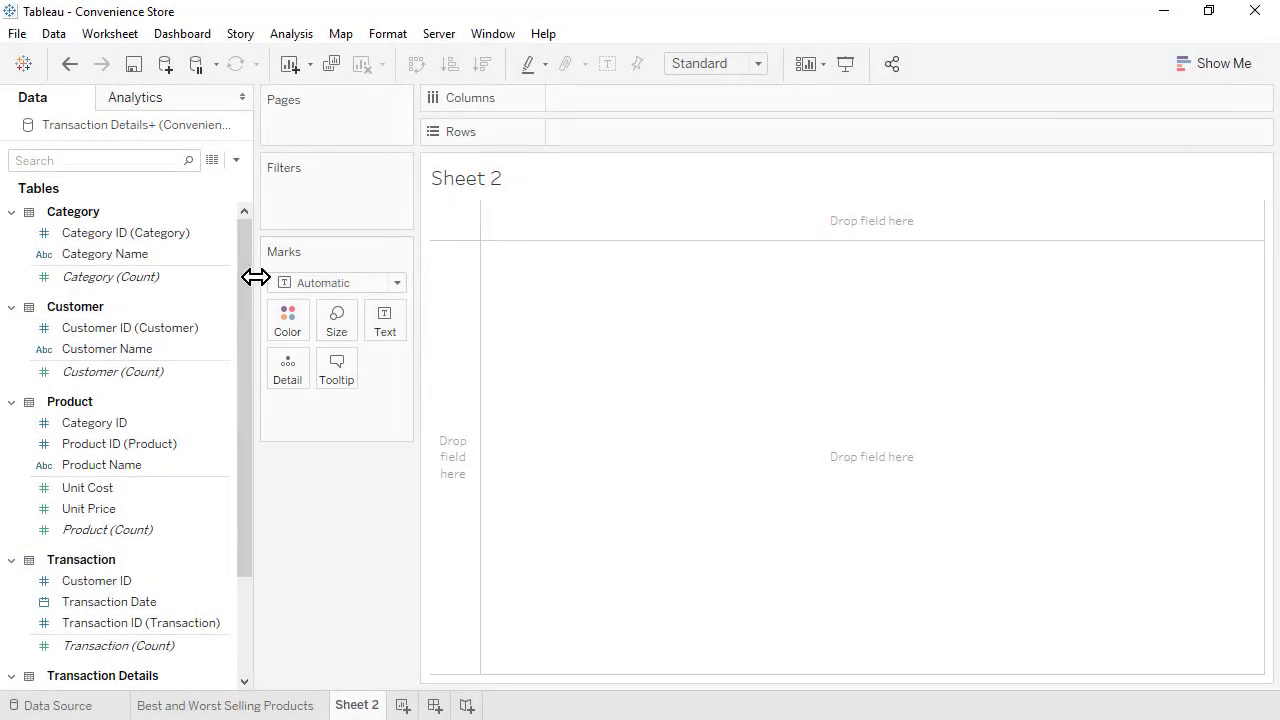
Step: Create a Contribution Margin calculated field with the formula [Unit Price]-[Unit Cost]
click(236, 160)
click(224, 182)
text(Contribution Margin)
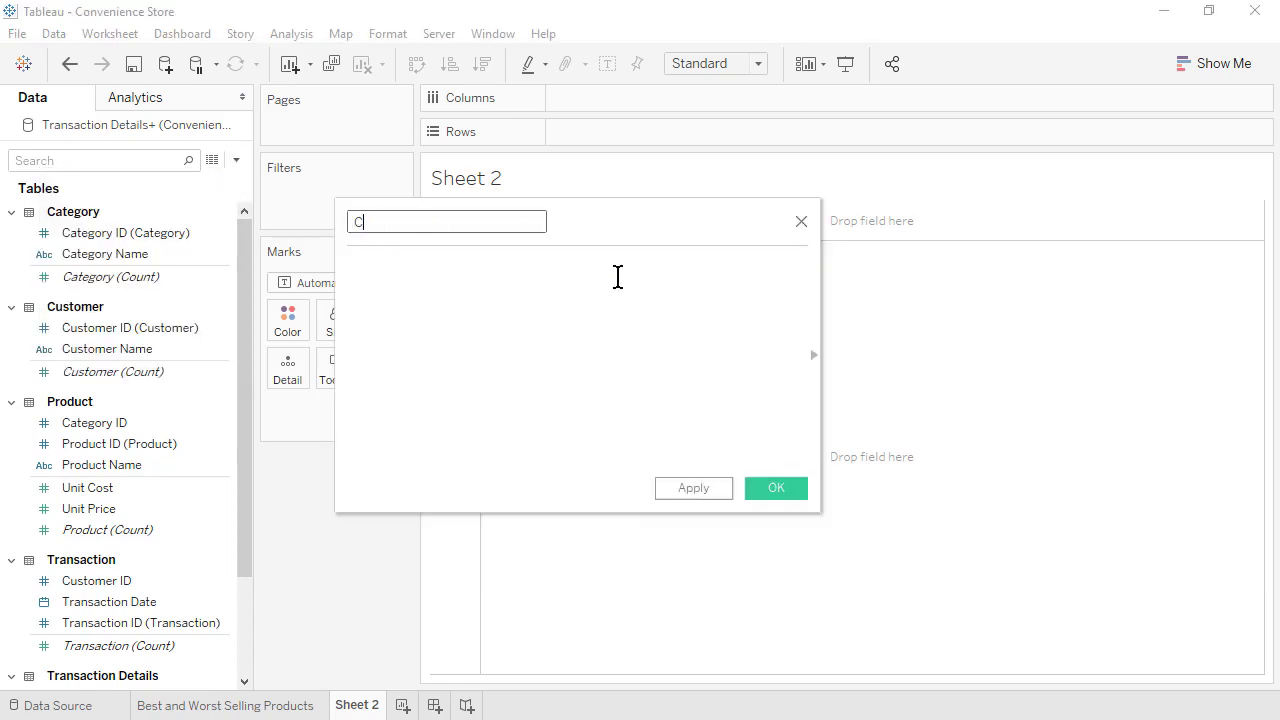
click(618, 277)
drag(140, 509, 484, 339)
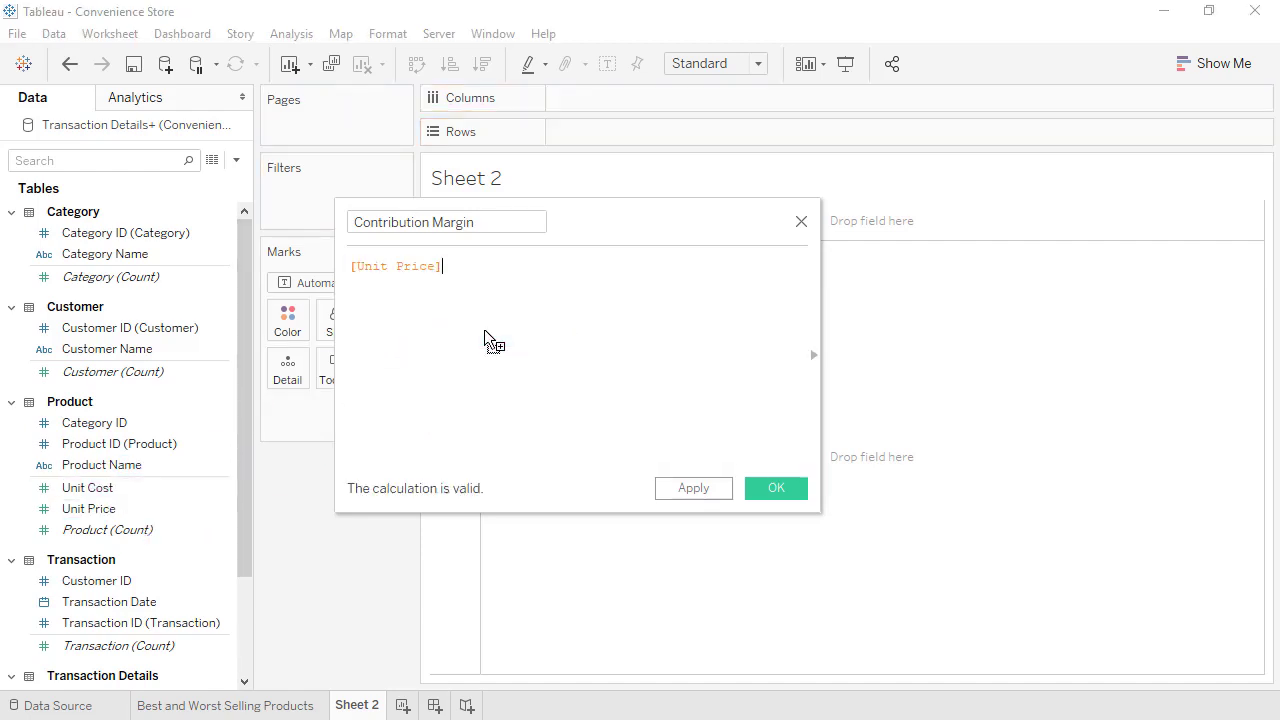
text(-)
drag(120, 488, 549, 284)
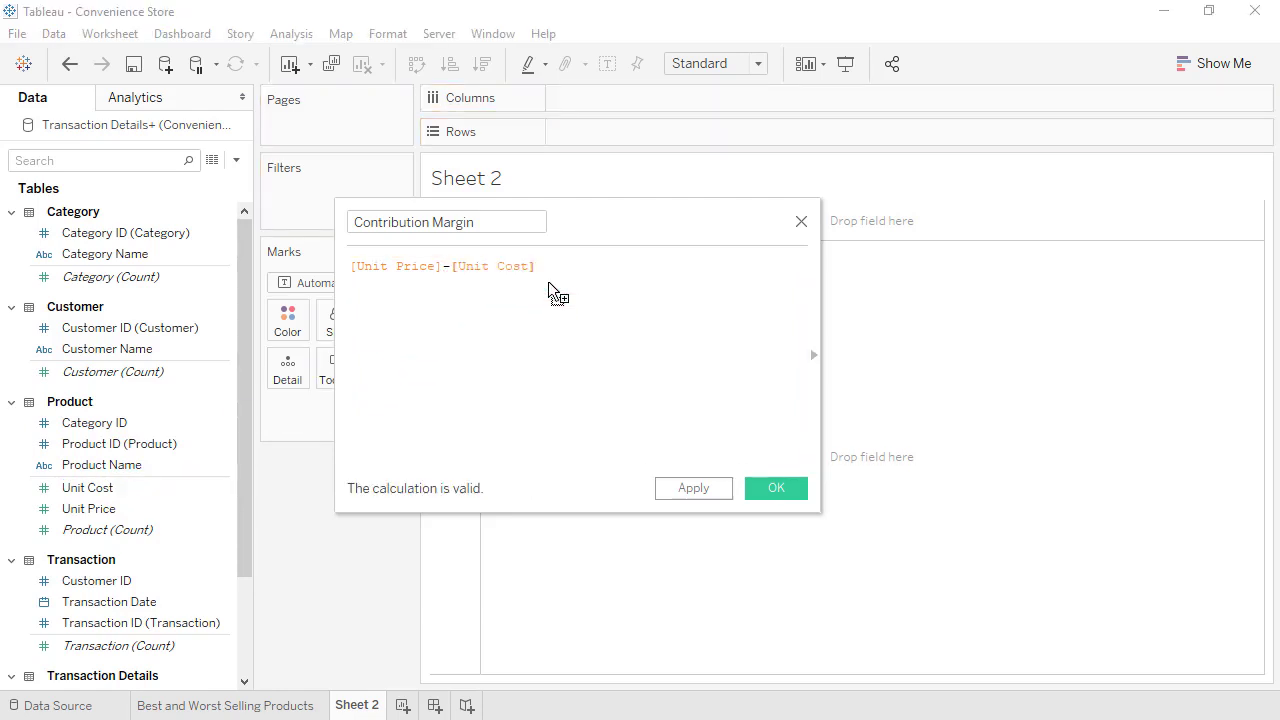
click(766, 494)
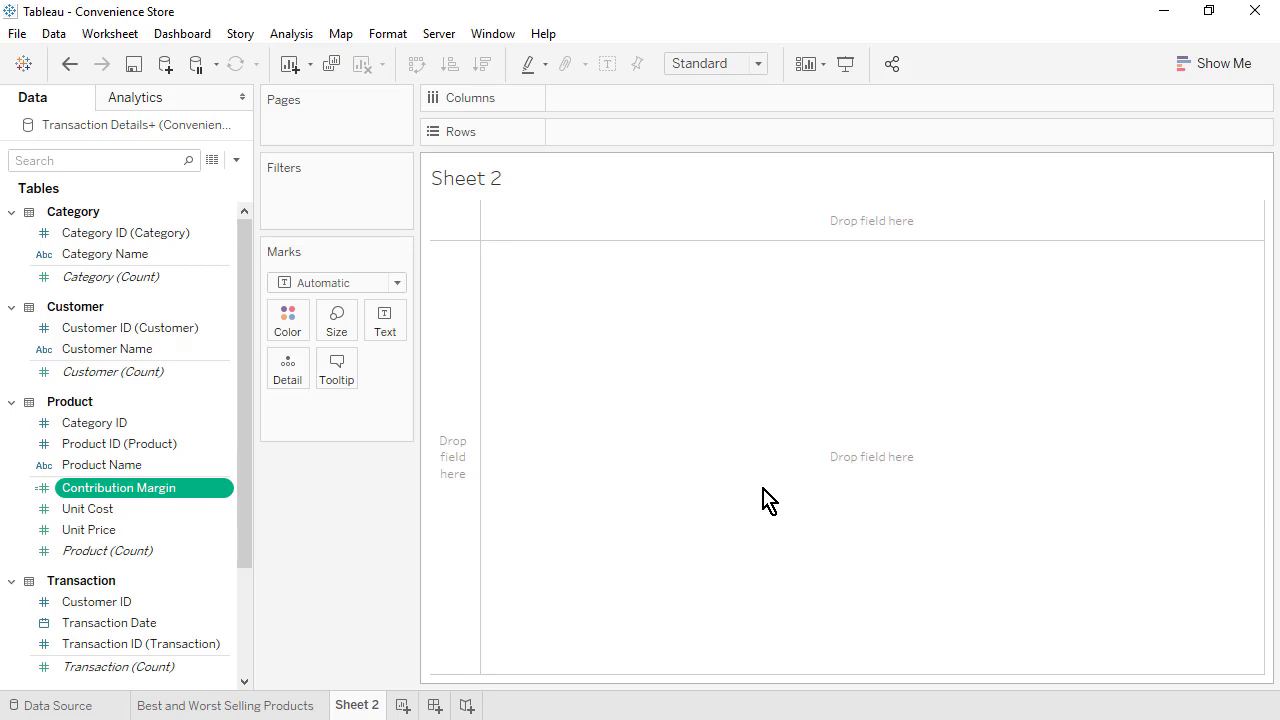
Step: Set Contribution Margin's default number format to standard currency
click(224, 488)
mouse_move(300, 366)
click(505, 414)
click(527, 287)
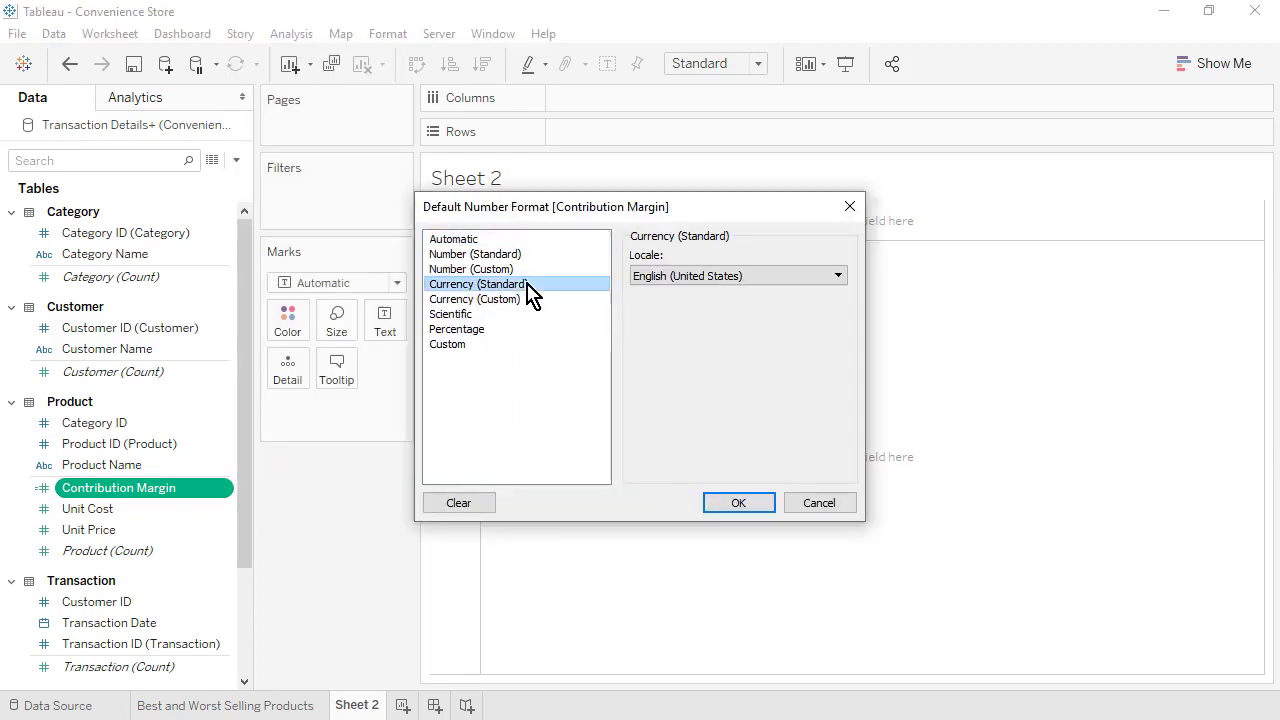
click(758, 503)
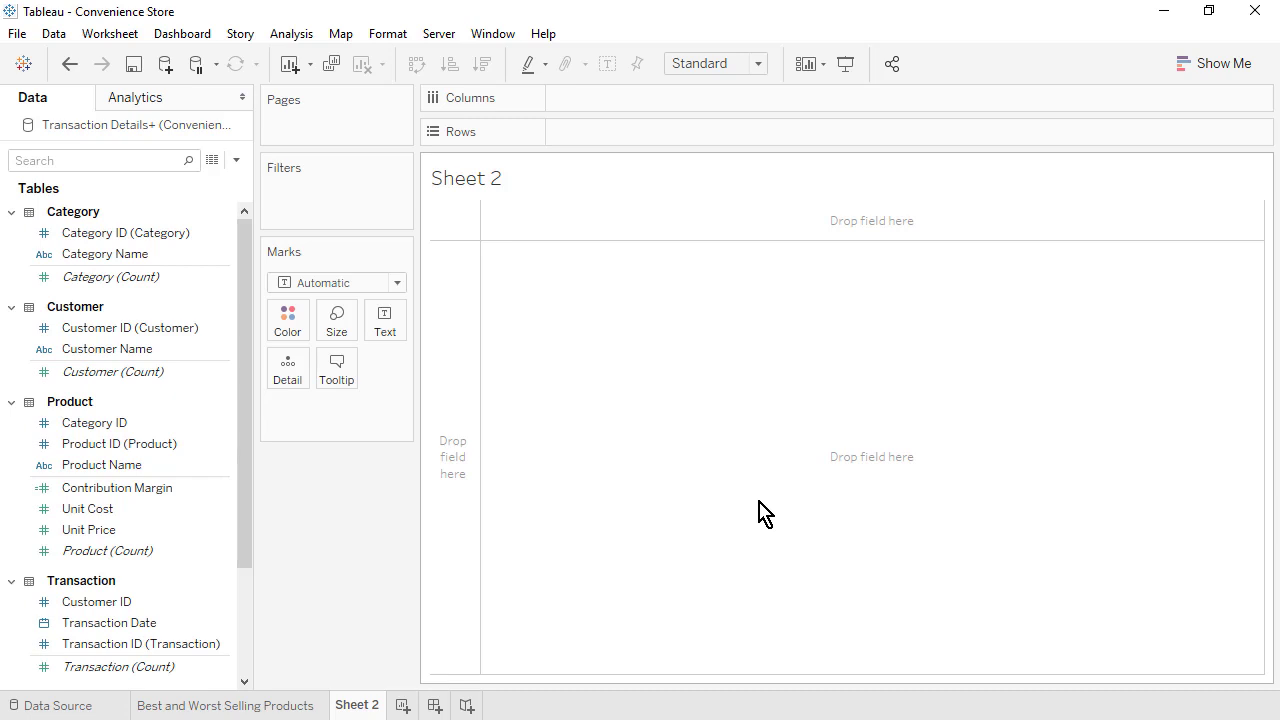
click(148, 467)
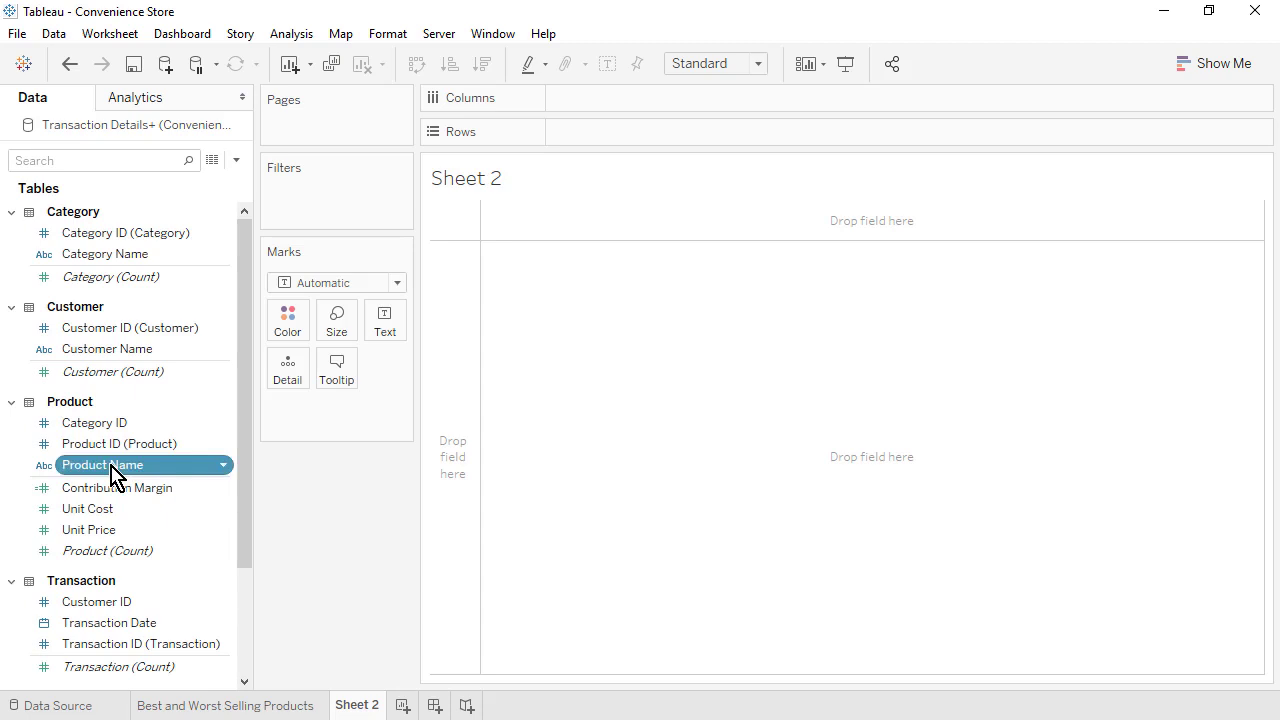
Step: Build a full-view text table per product with Unit Price first, then Unit Cost, then Contribution Margin
ctrl+click(116, 489)
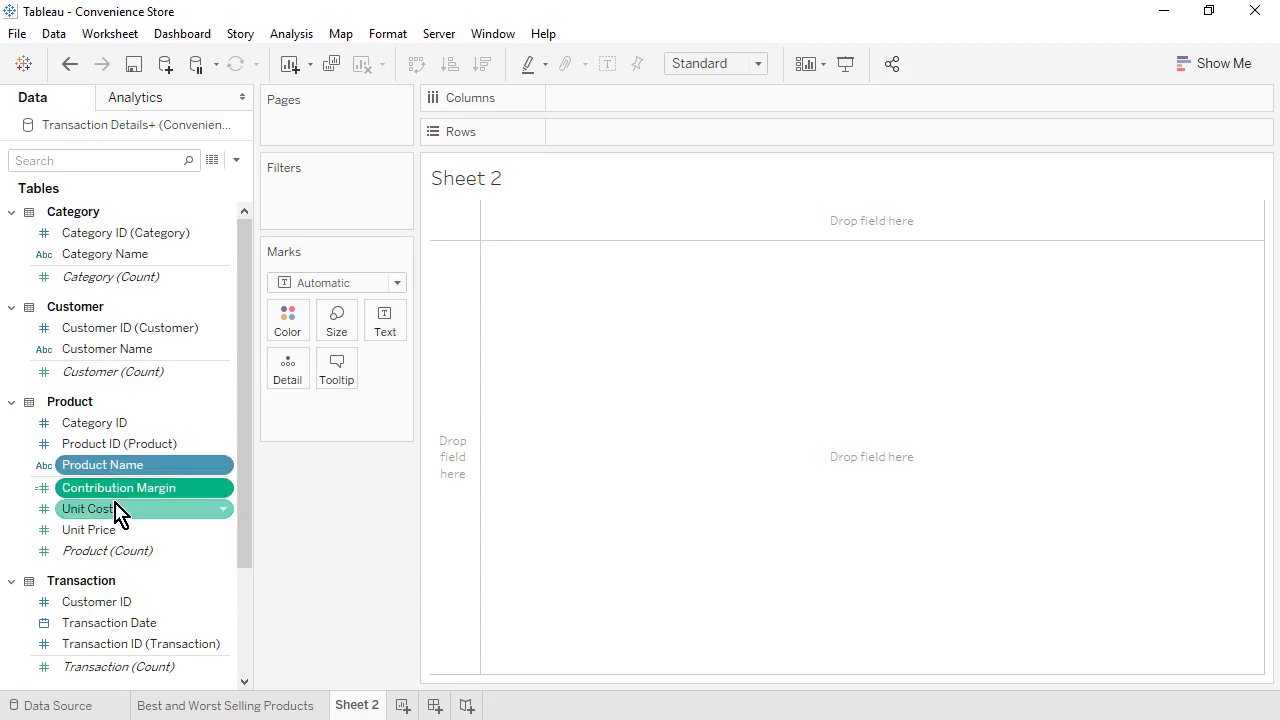
ctrl+click(117, 508)
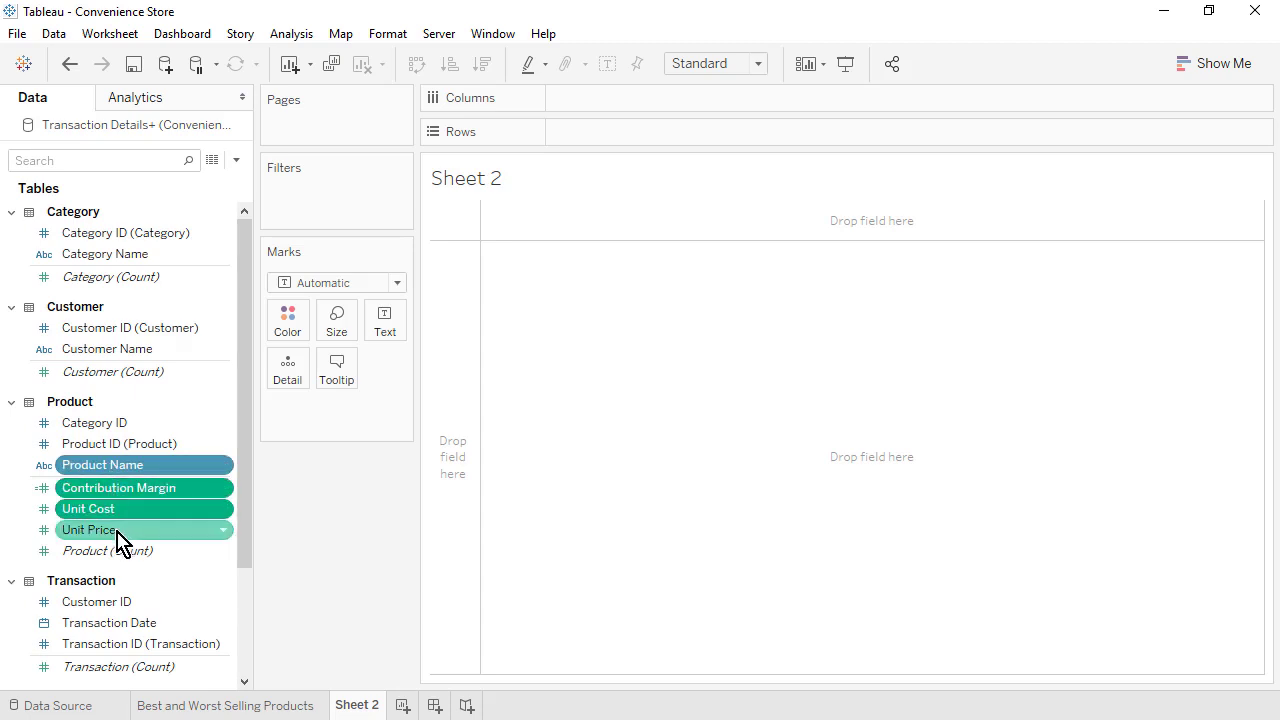
ctrl+click(117, 532)
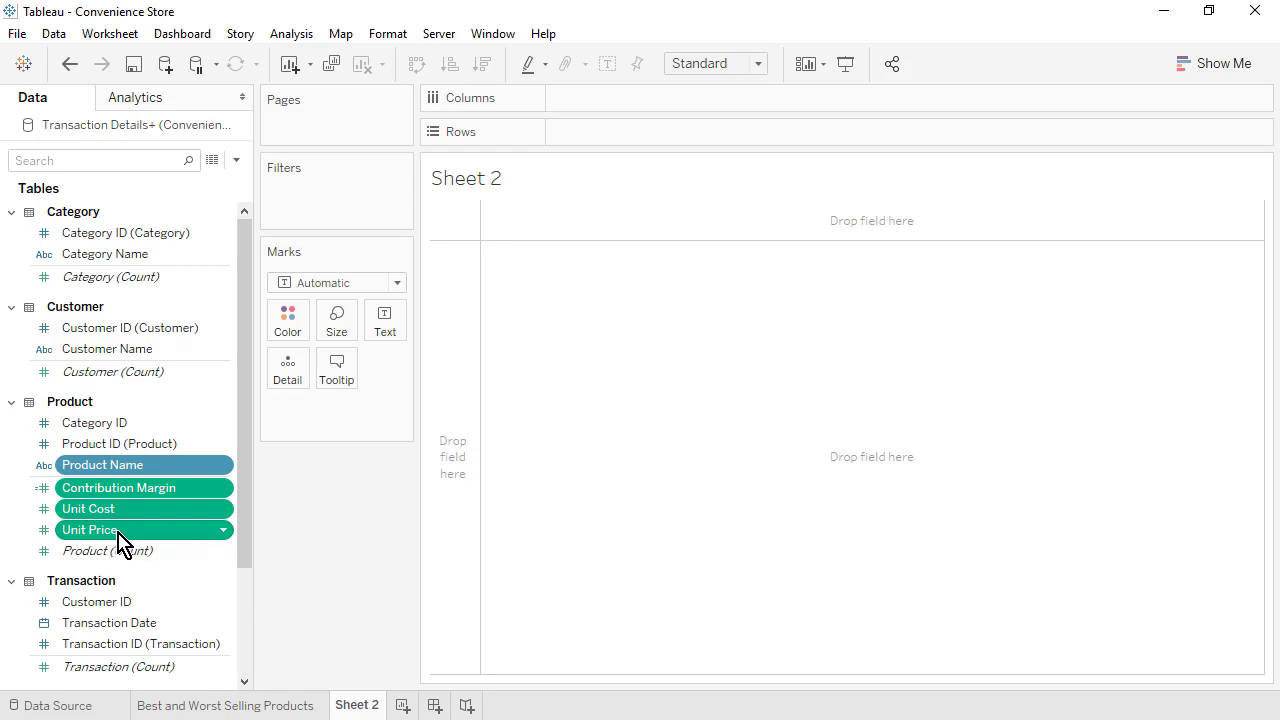
click(1198, 78)
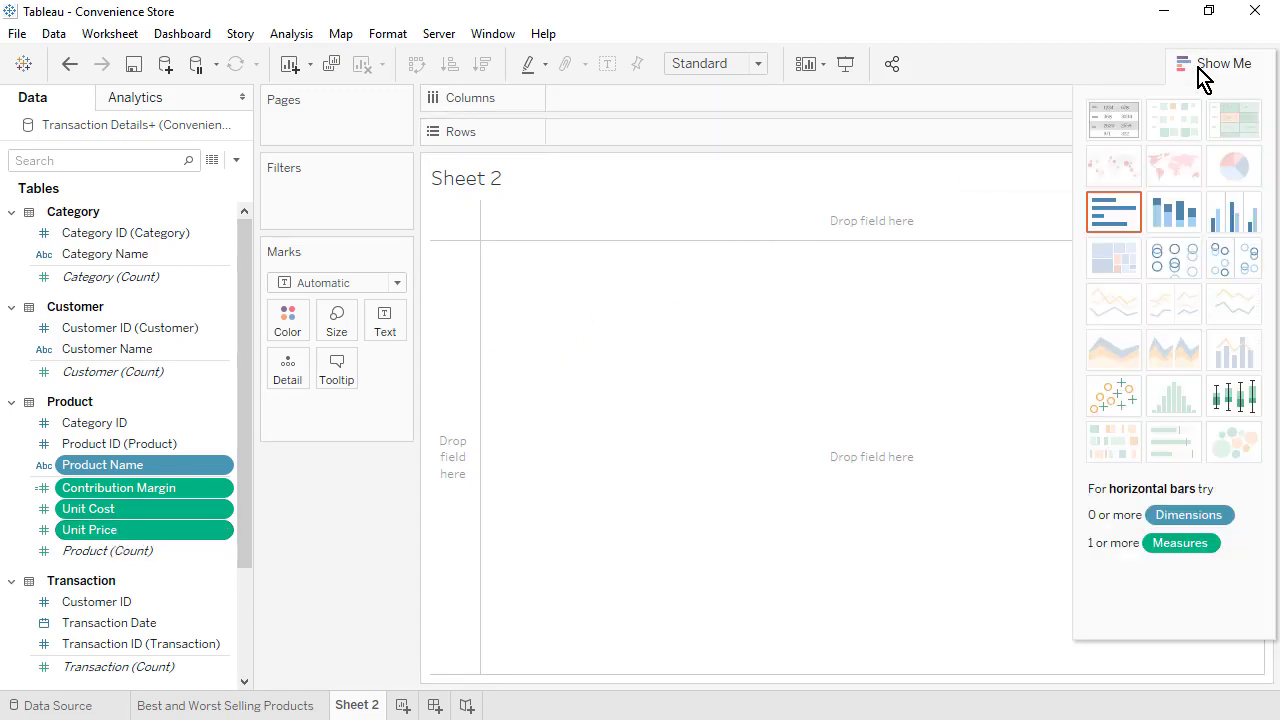
click(1117, 124)
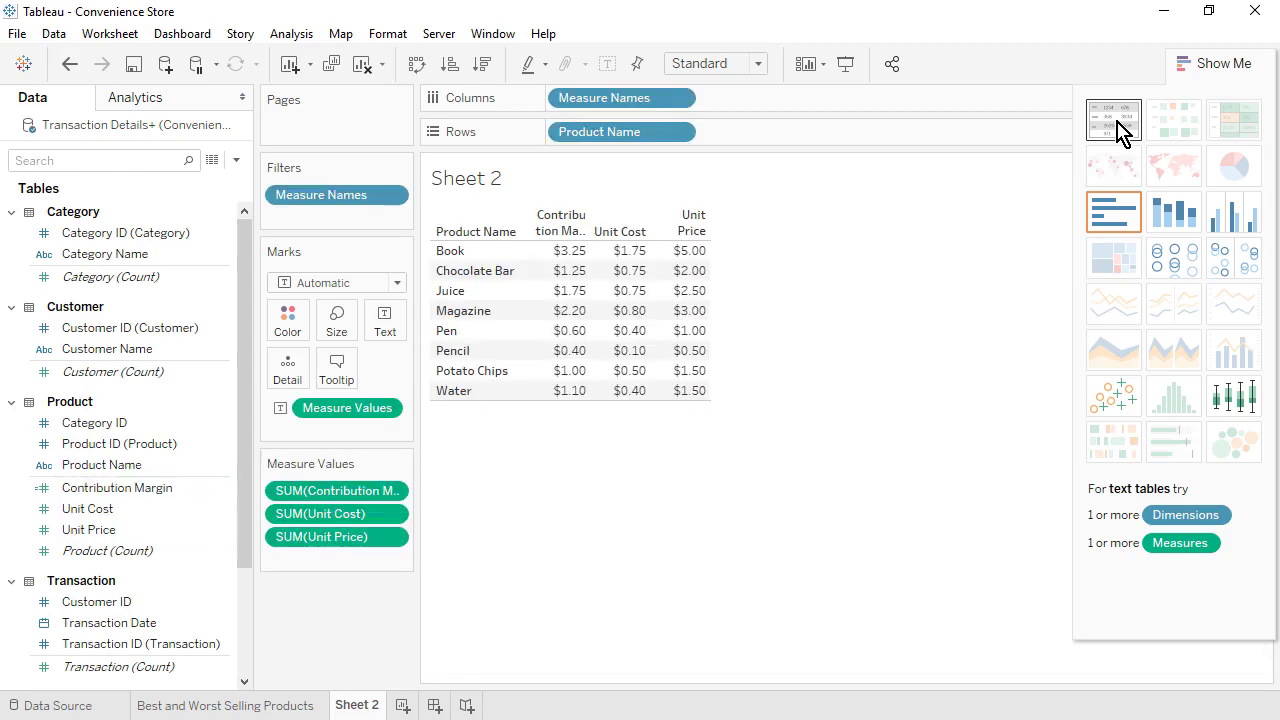
click(1200, 64)
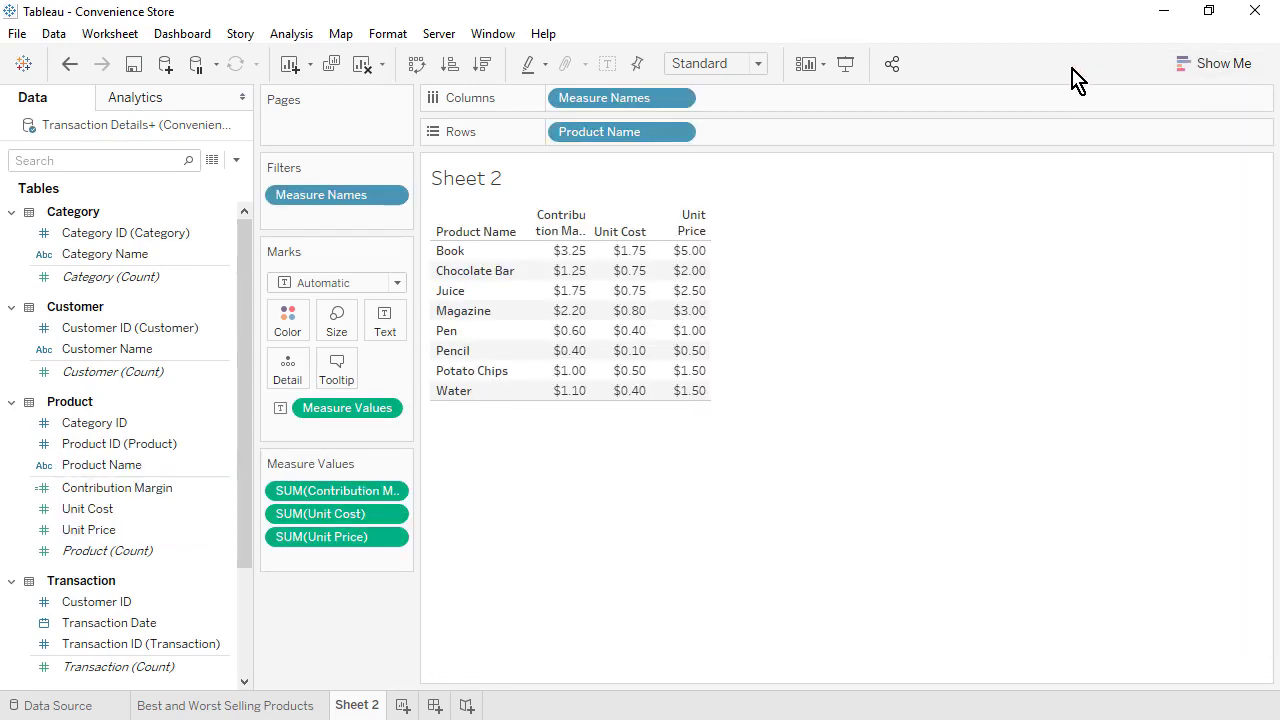
click(762, 66)
click(755, 136)
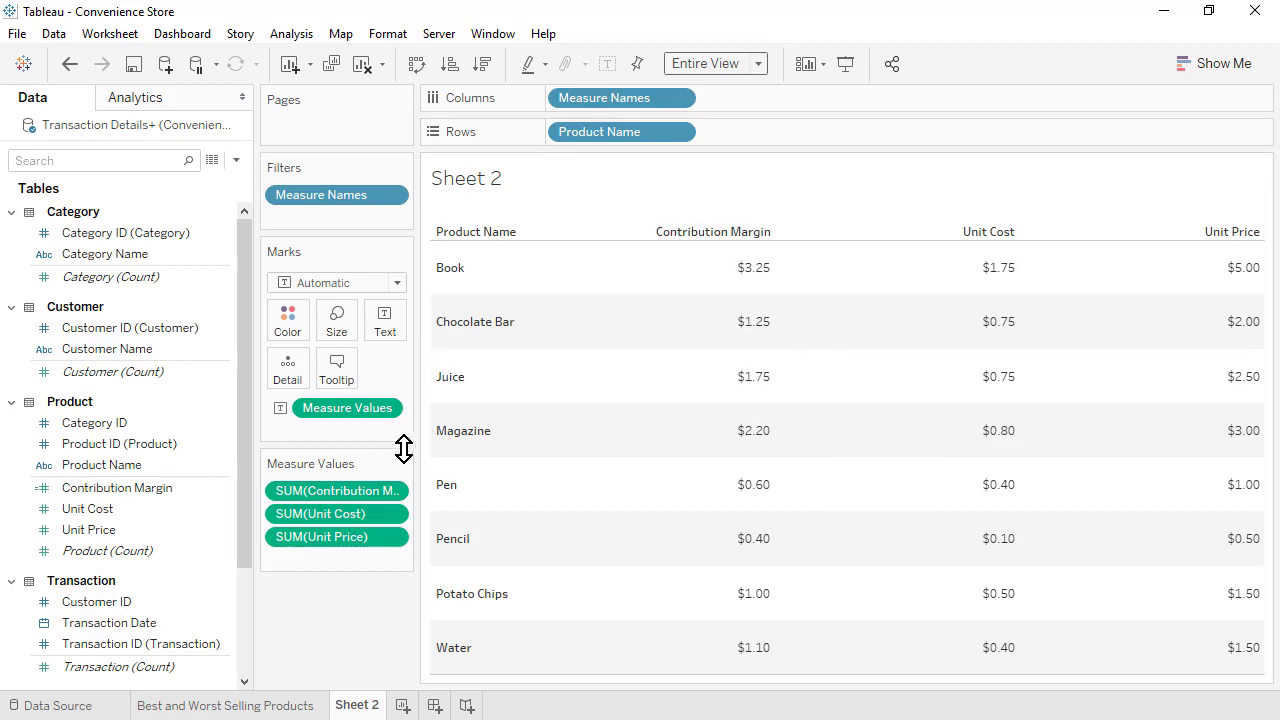
mouse_move(312, 543)
mouse_down()
mouse_move(309, 477)
mouse_move(309, 553)
mouse_up()
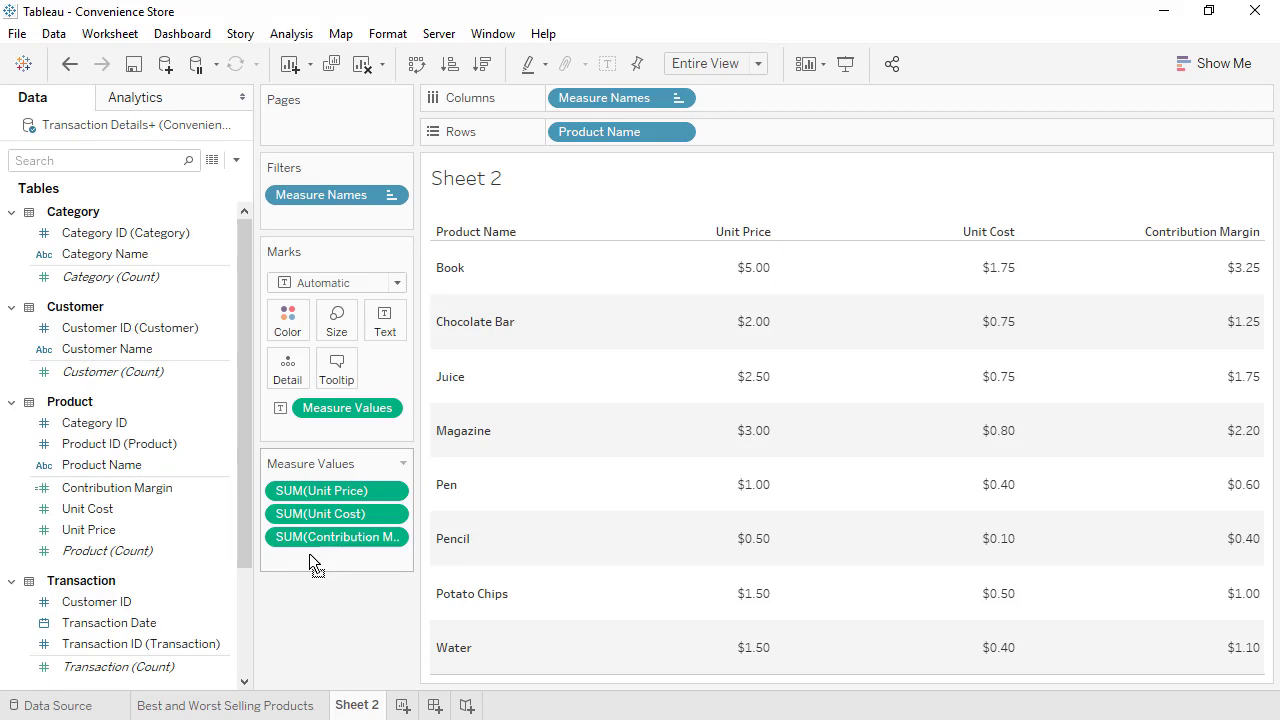
Step: Rename the sheet 'Contribution Margin per Product' and add a new blank worksheet
right_click(363, 706)
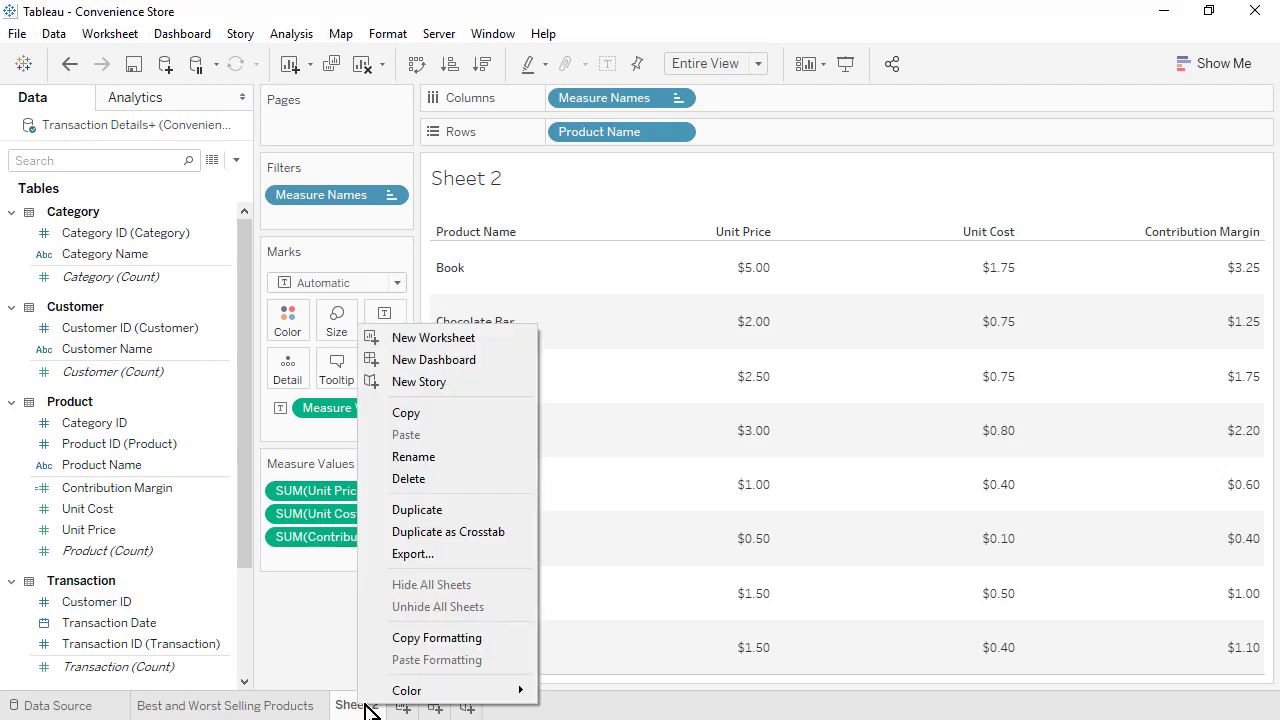
click(470, 457)
text(Contribution Margin per Product)
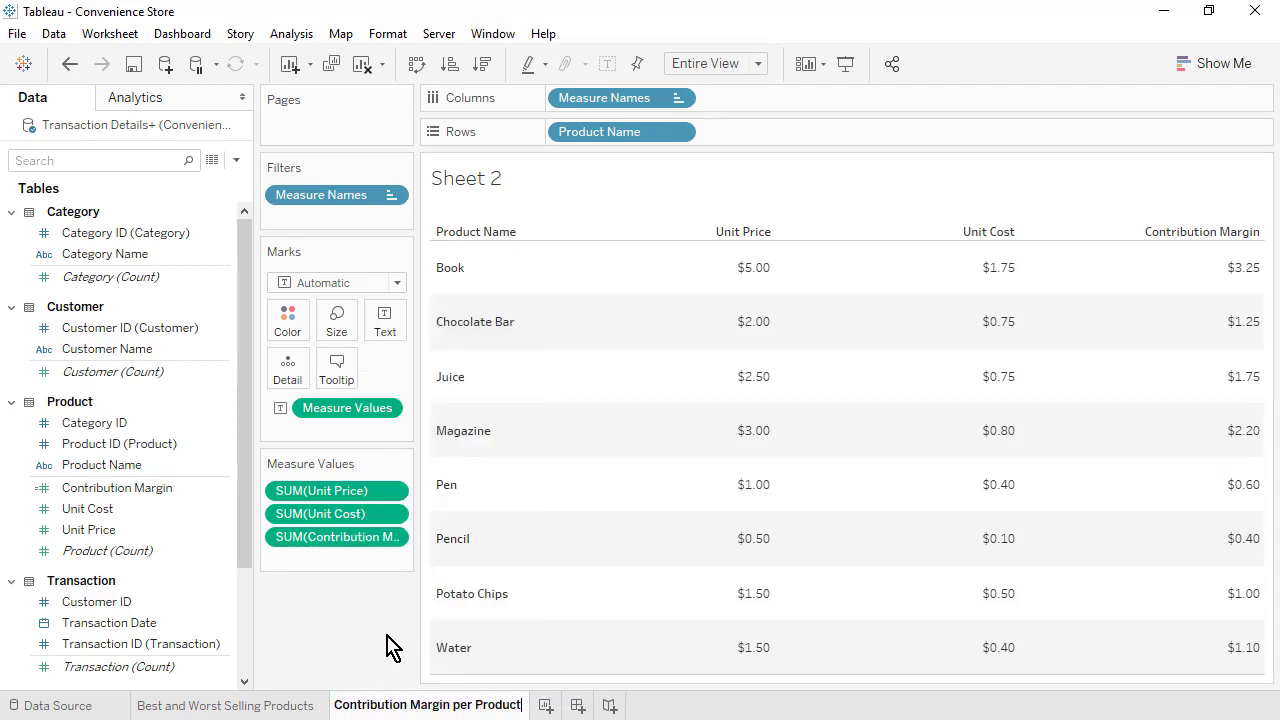
key(Return)
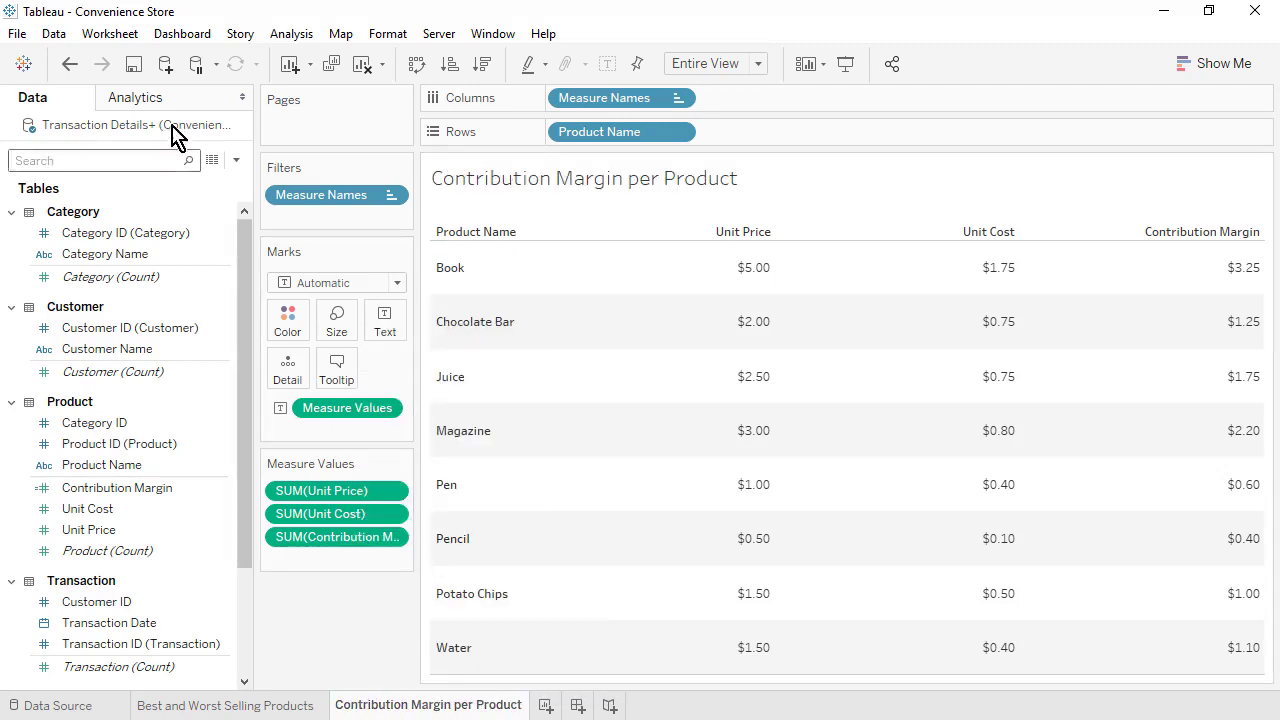
click(542, 705)
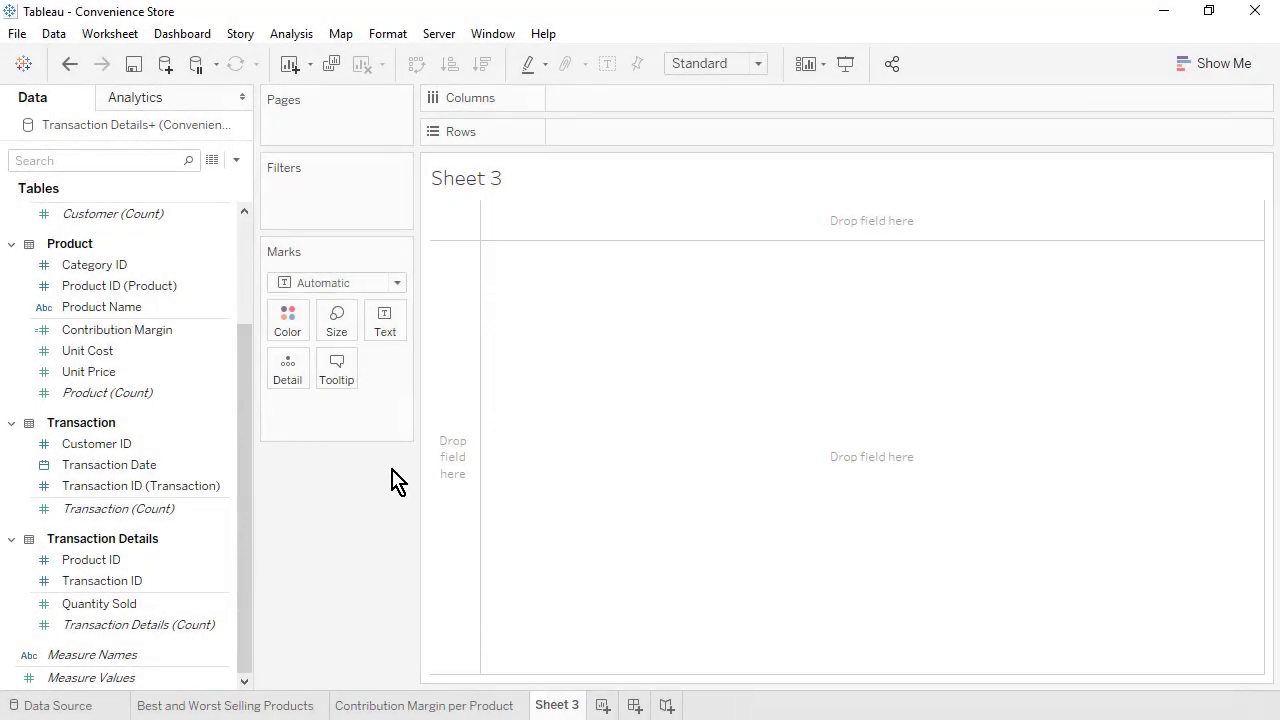
Step: Create a Sales Revenue calculated field with the formula [Quantity Sold]*[Unit Price]
click(236, 160)
click(230, 180)
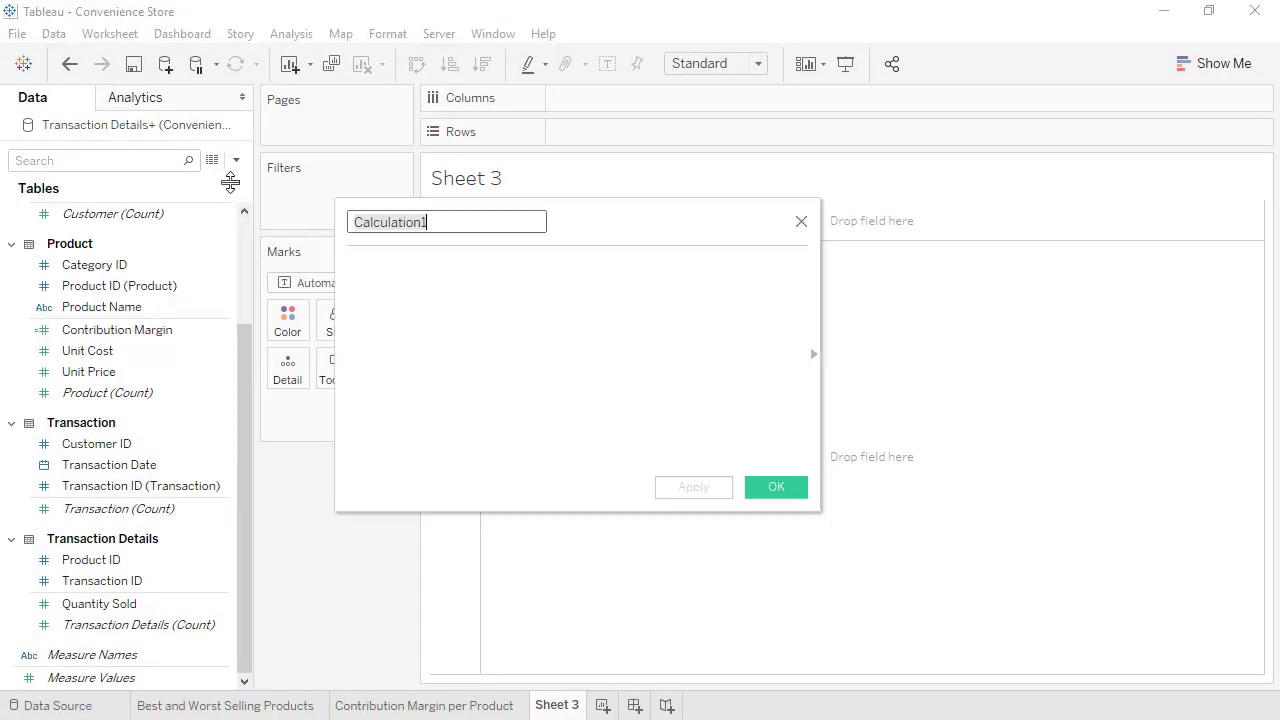
text(Sales Revenue)
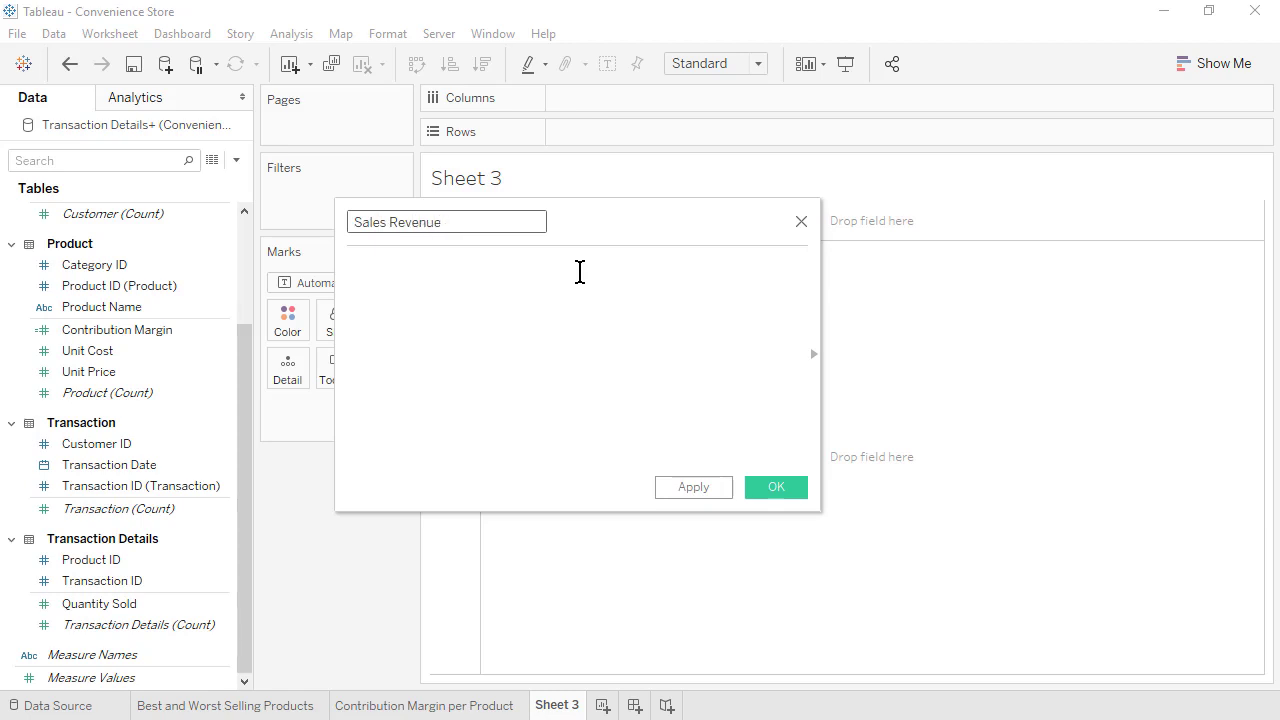
click(579, 271)
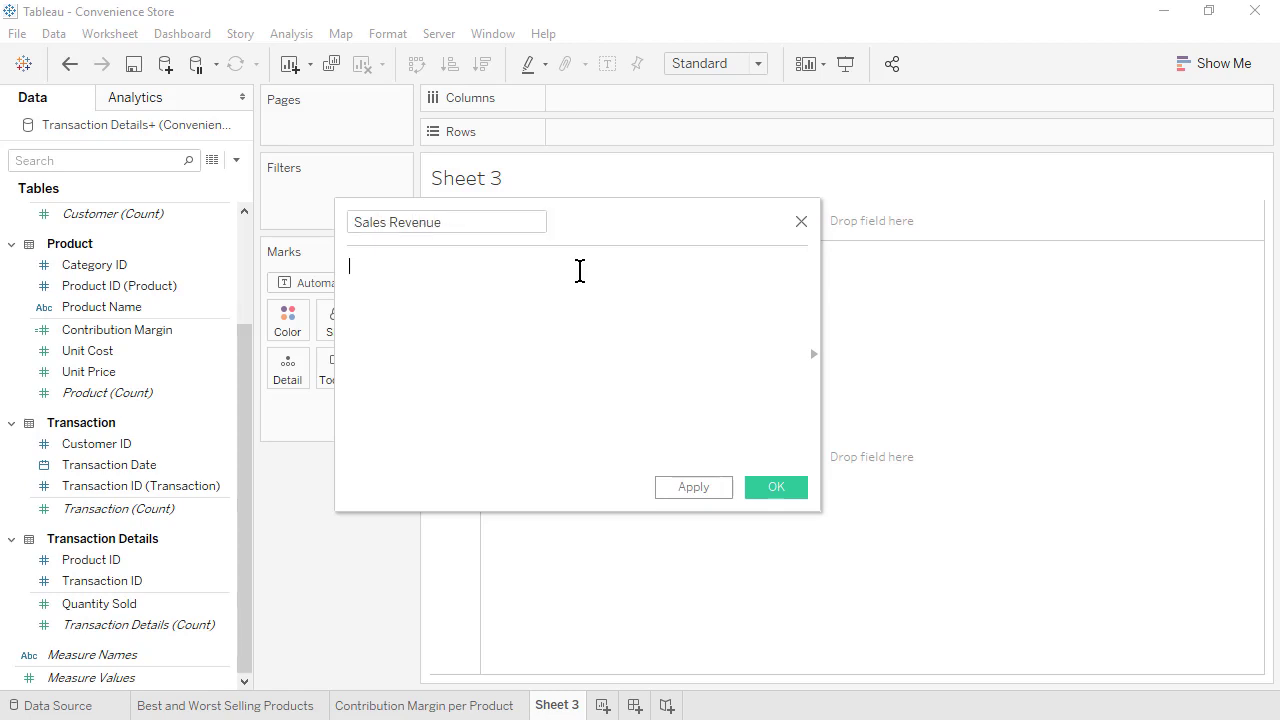
drag(155, 606, 473, 330)
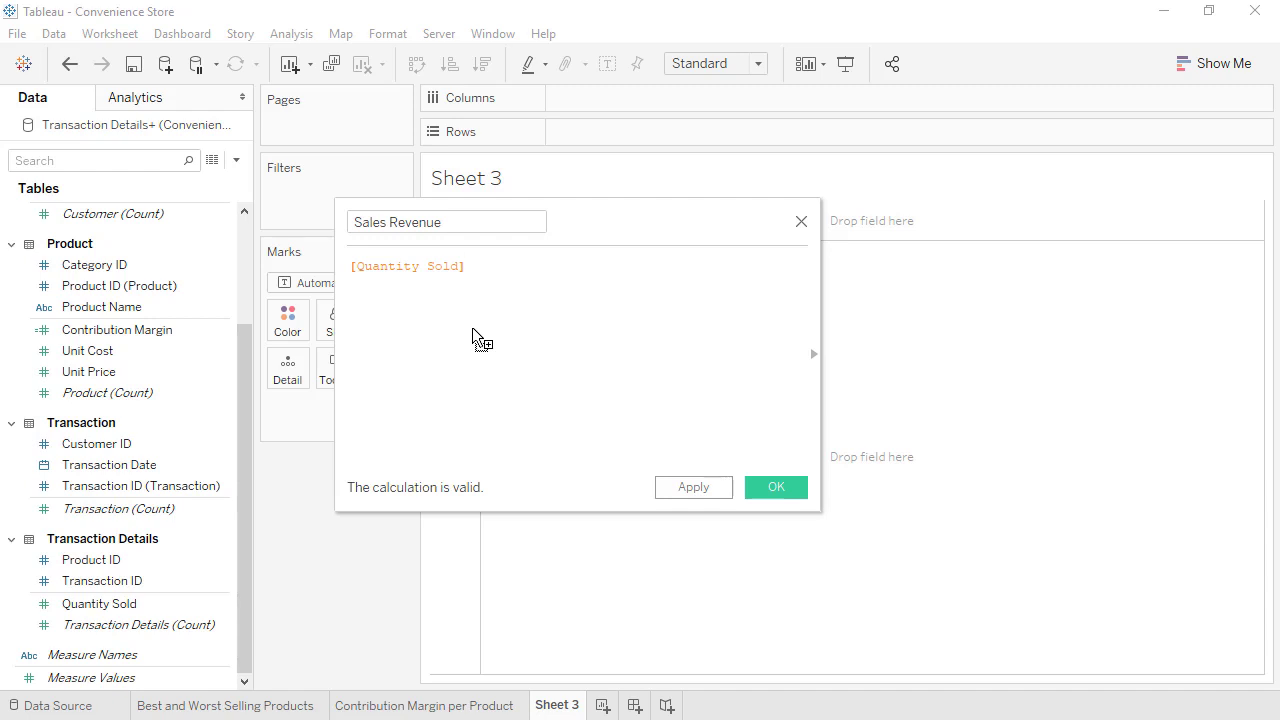
text(*)
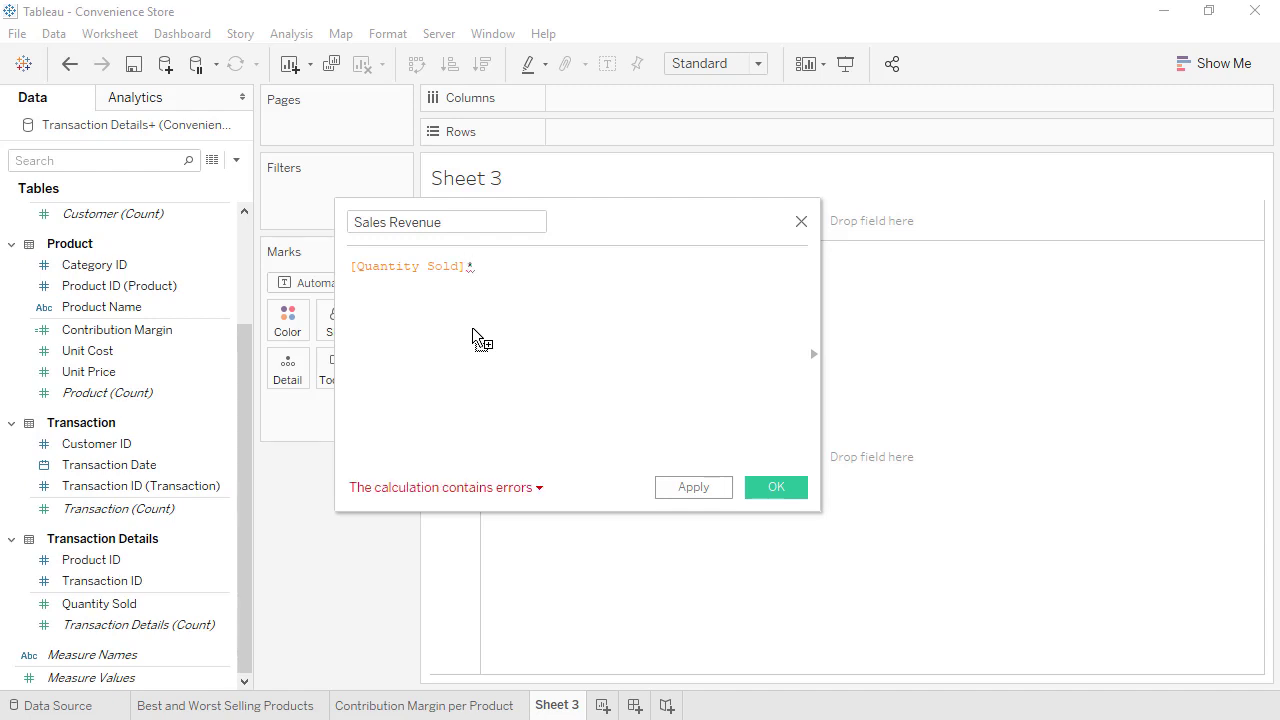
drag(178, 371, 578, 276)
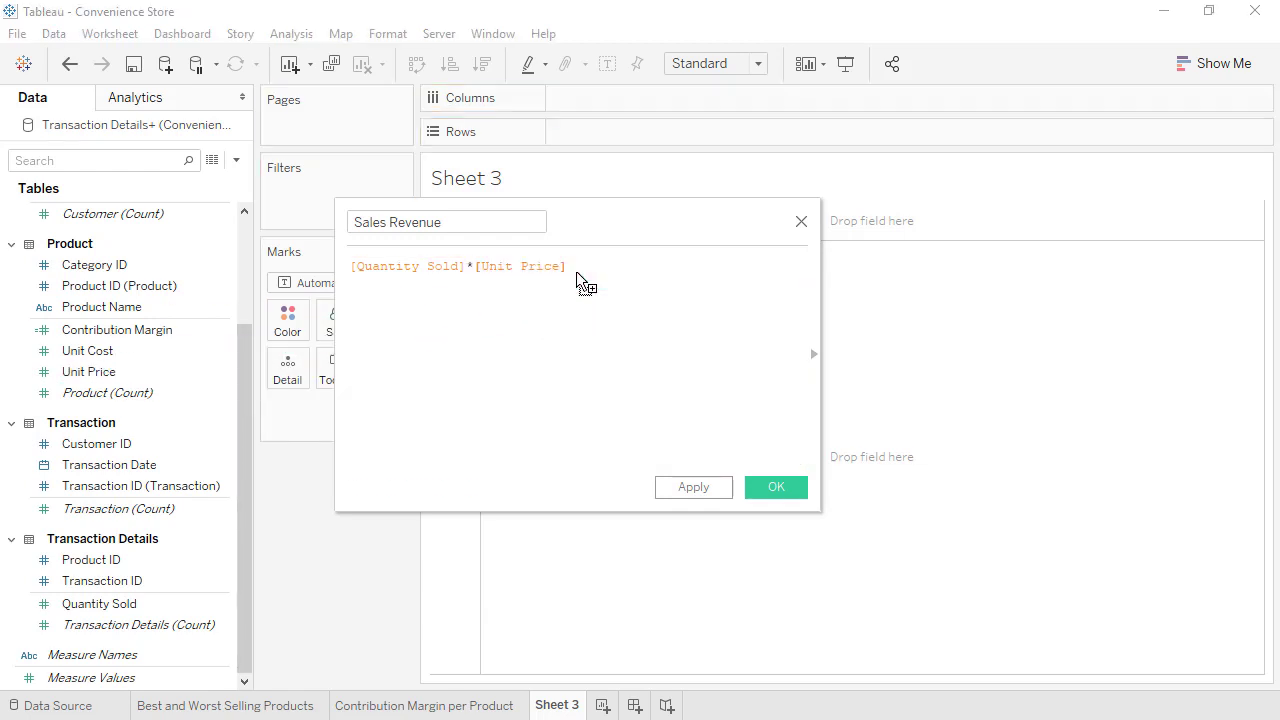
click(786, 489)
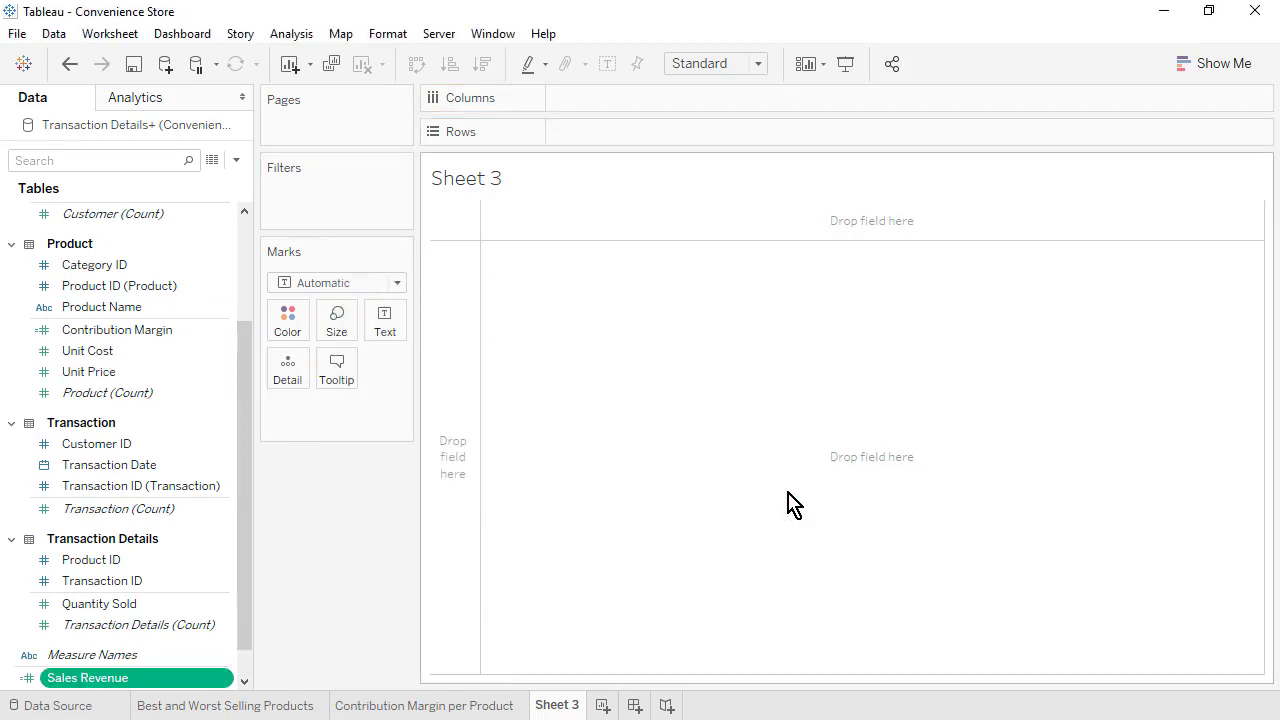
Step: Set Sales Revenue's default number format to standard currency
click(247, 666)
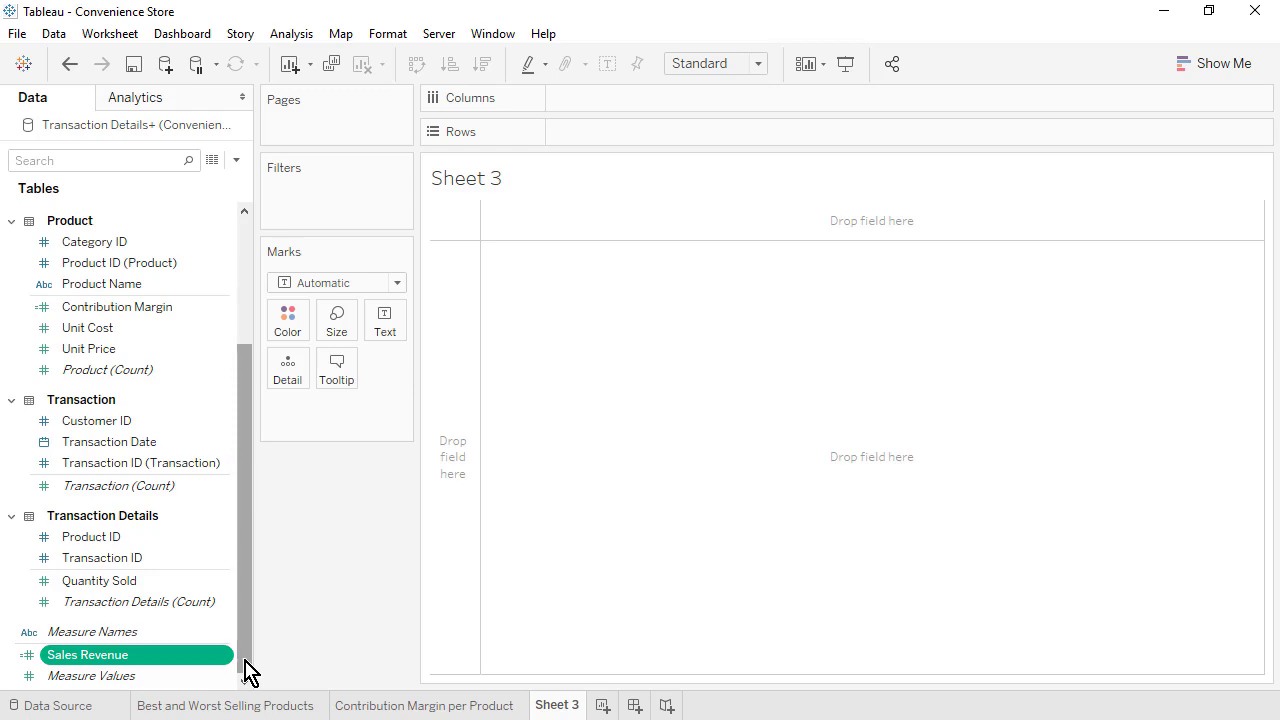
right_click(230, 661)
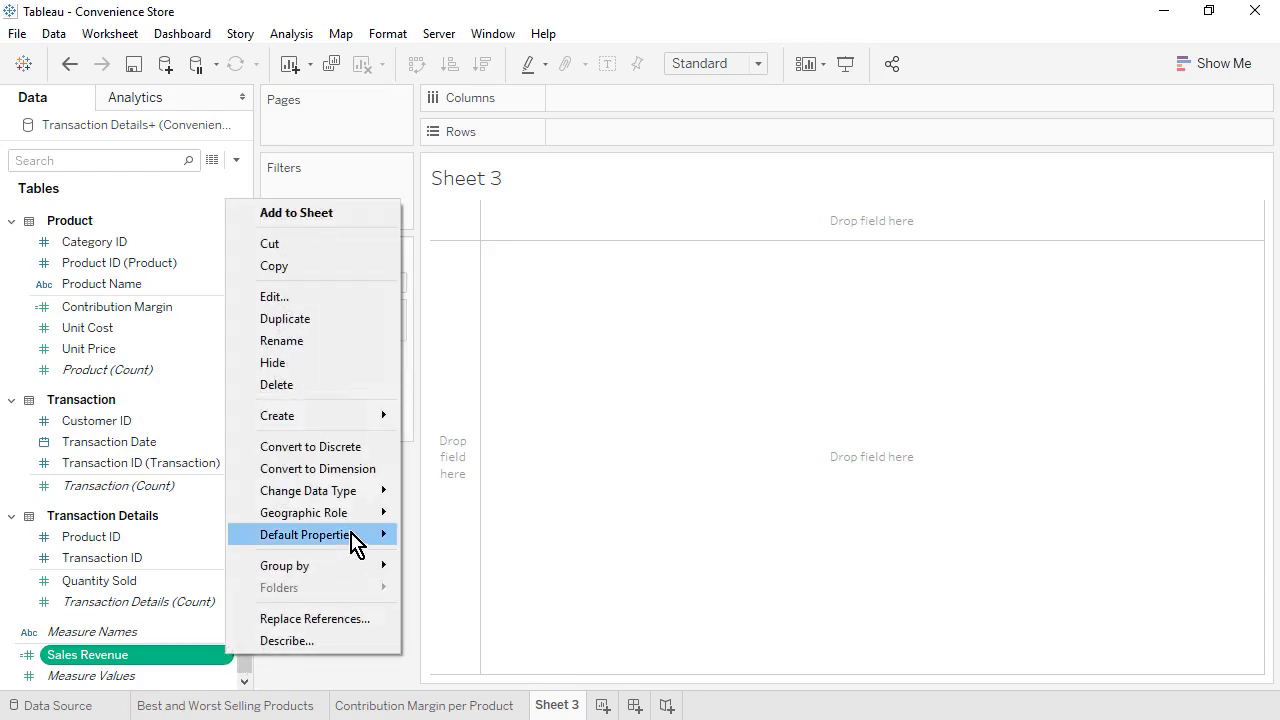
mouse_move(351, 540)
click(527, 591)
click(556, 285)
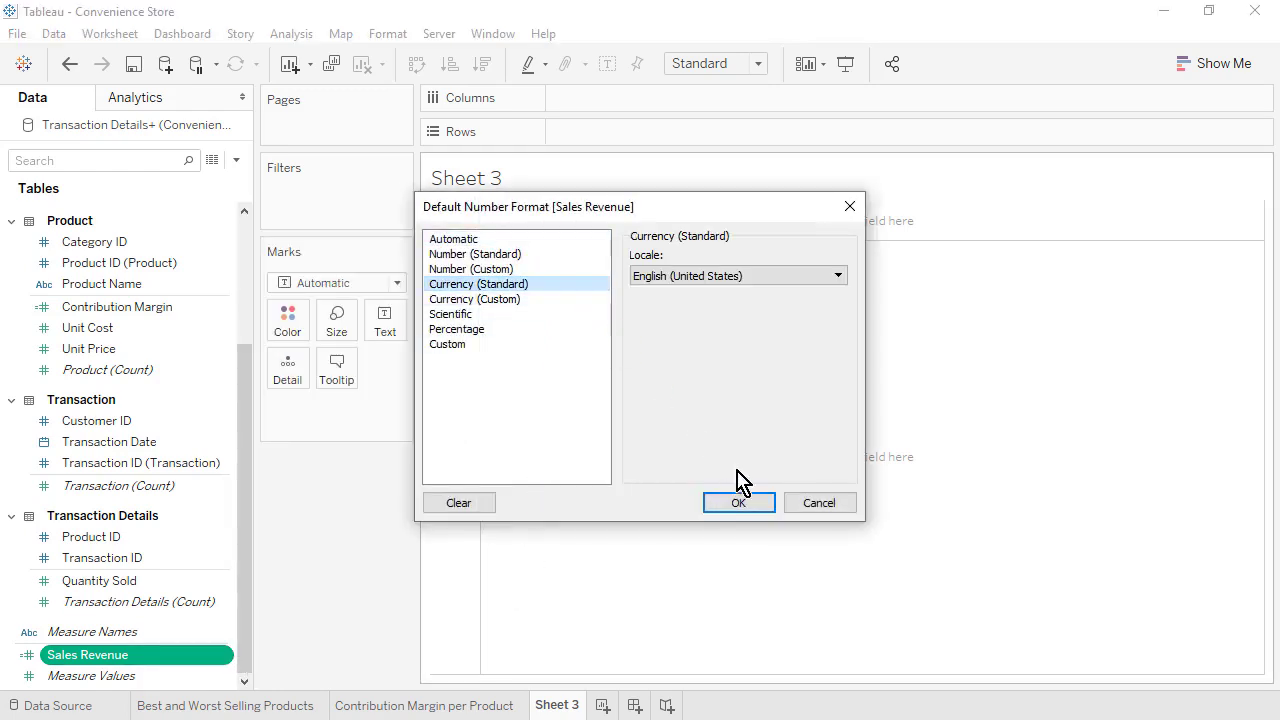
click(758, 505)
click(236, 160)
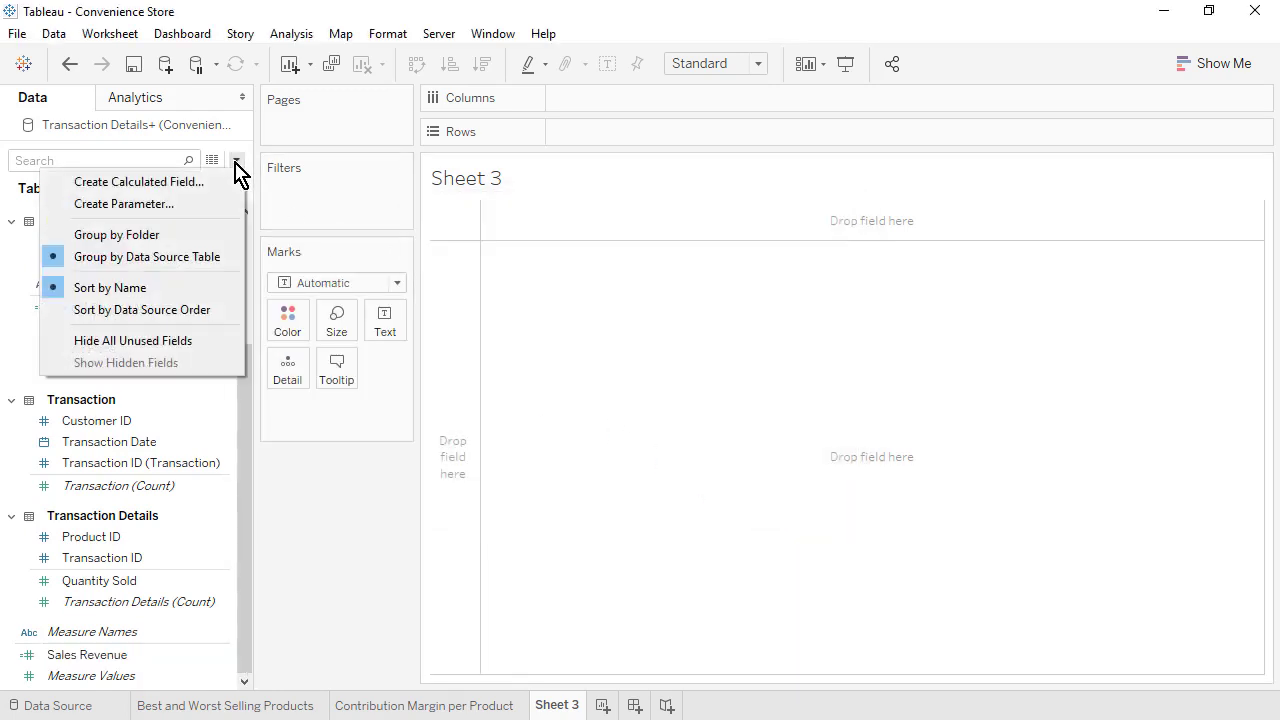
Step: Create a Profit calculated field with the formula [Quantity Sold]*[Contribution Margin]
click(220, 182)
text(Profit)
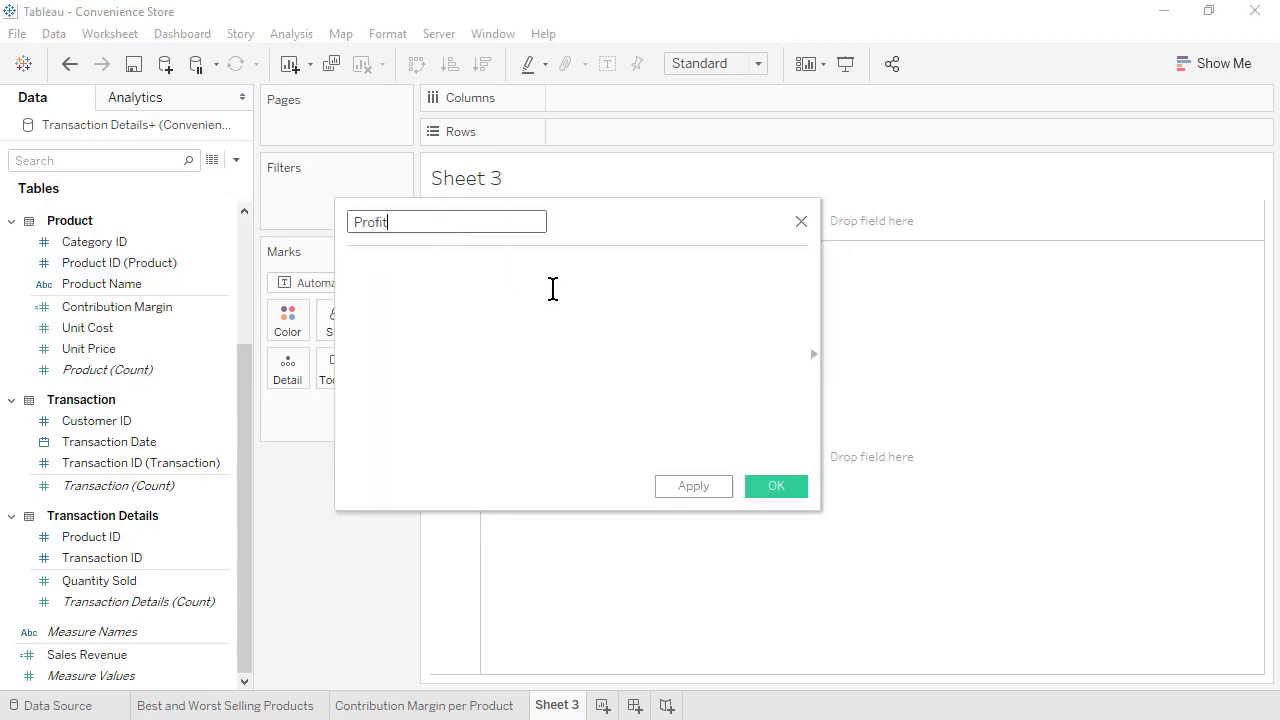
click(552, 288)
drag(129, 584, 478, 355)
text(*)
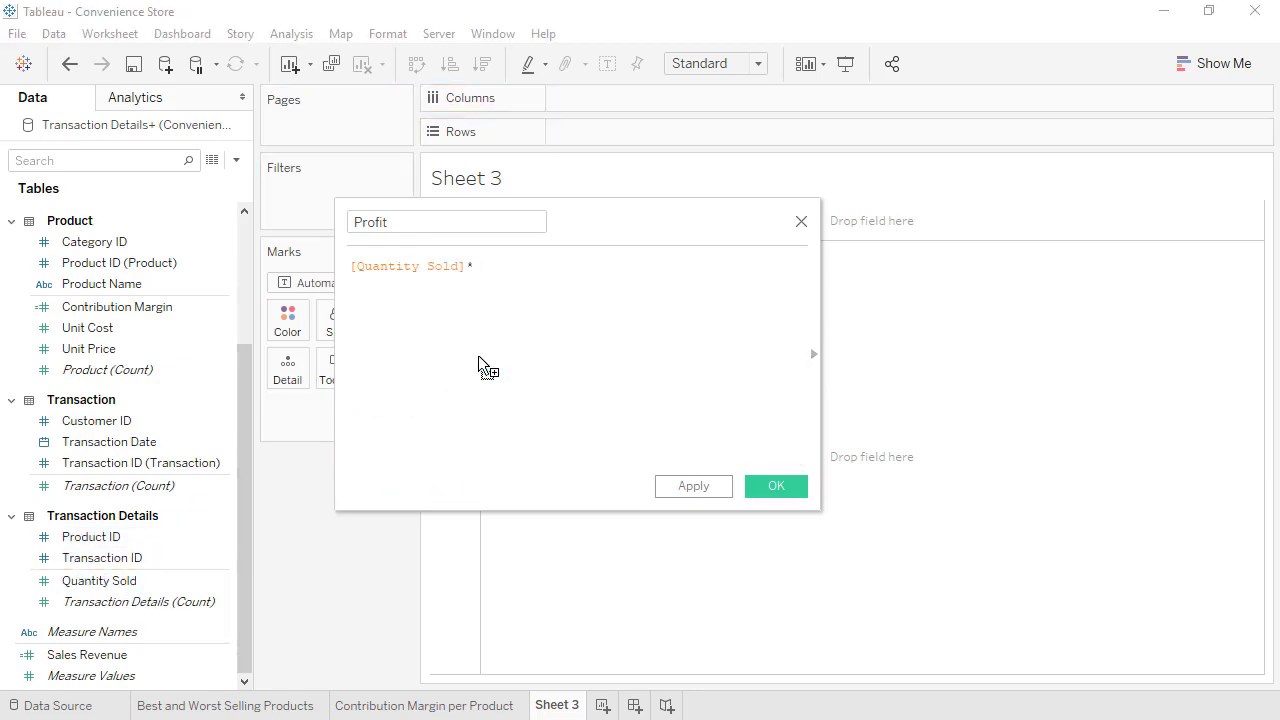
click(128, 328)
drag(128, 307, 575, 282)
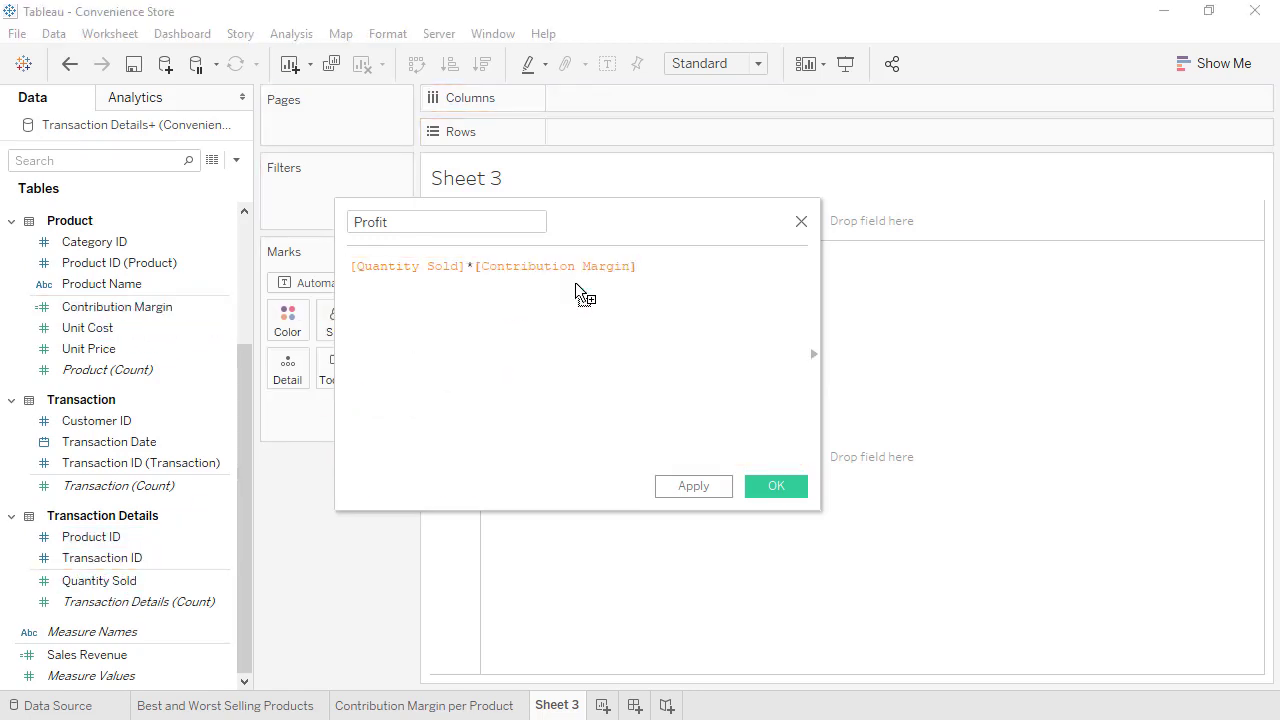
click(766, 487)
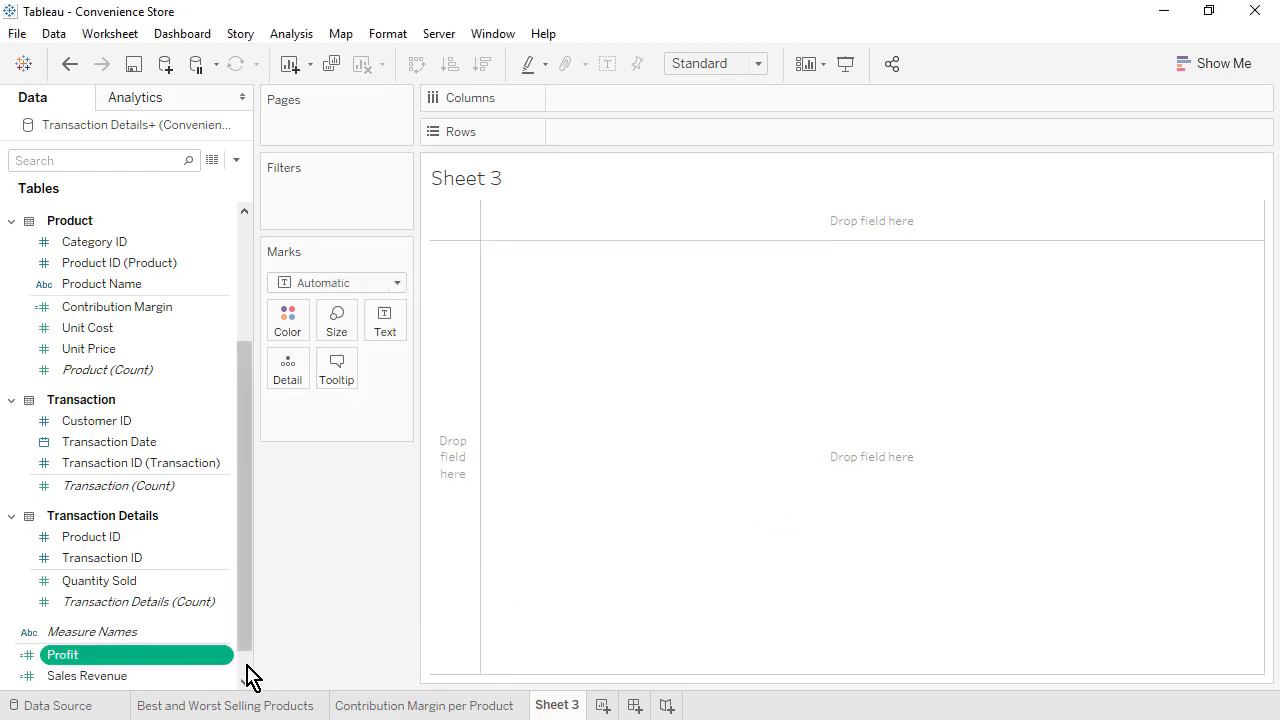
Step: Set Profit's default number format to standard currency
scroll(246, 674, down, 1)
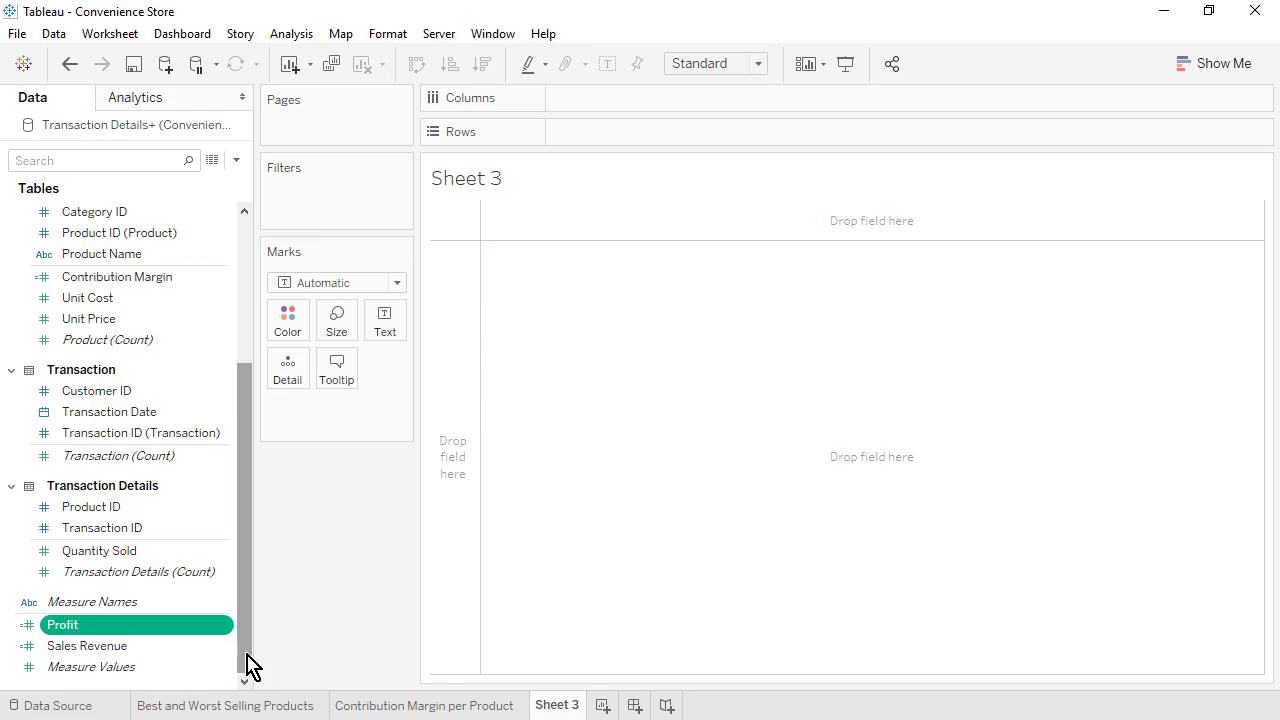
right_click(226, 628)
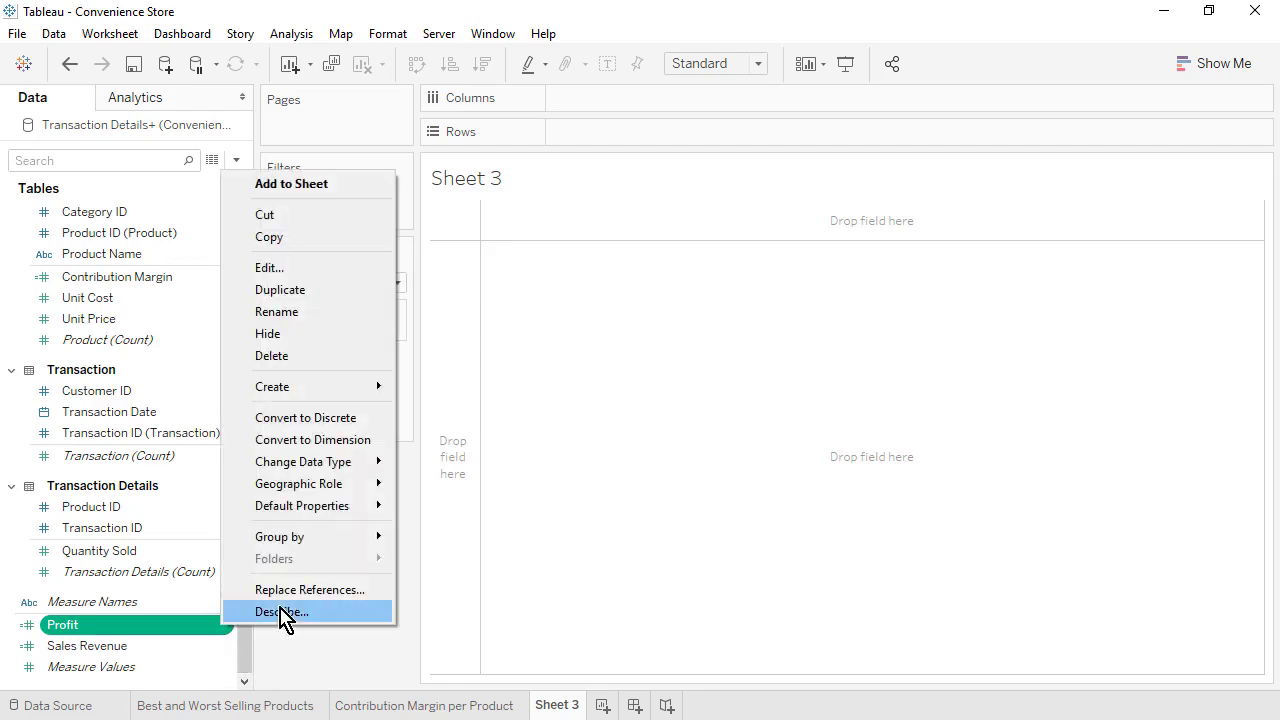
mouse_move(371, 506)
click(513, 556)
click(540, 286)
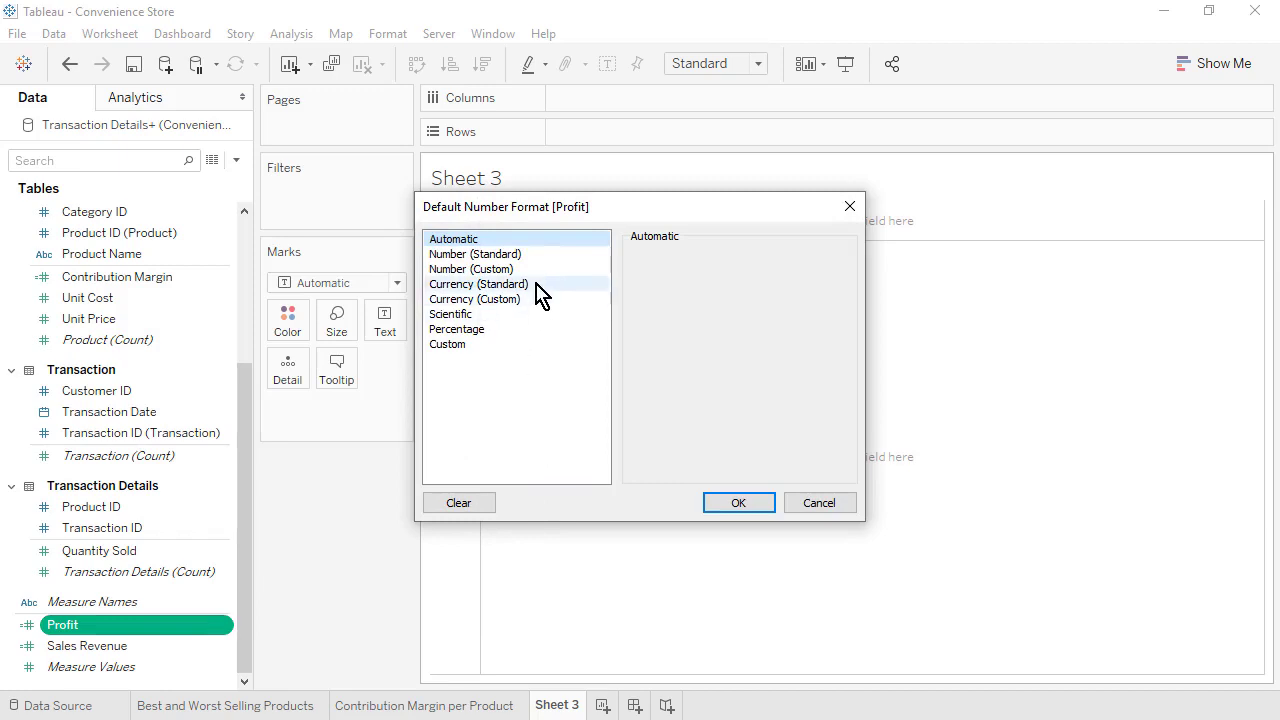
click(738, 504)
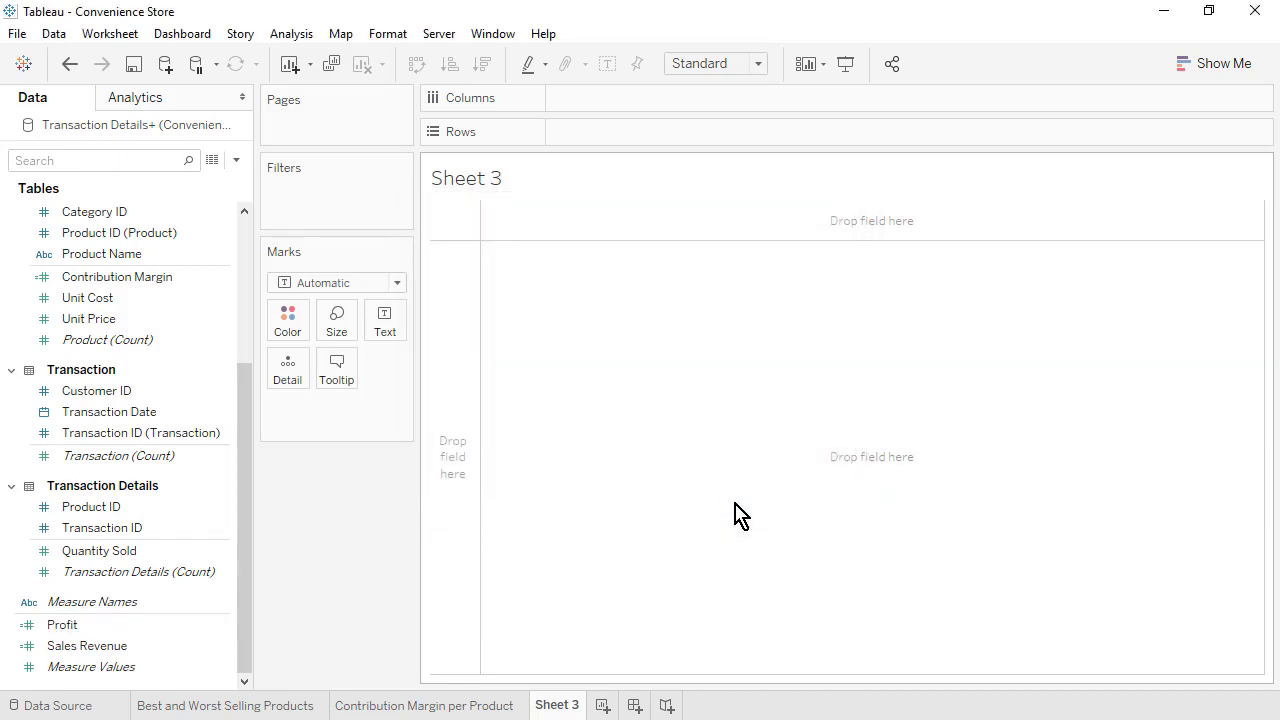
Step: Start a Profit Margin calculated field whose formula begins with SUM([Profit])
click(236, 160)
click(228, 181)
text(Profit Margin)
click(563, 275)
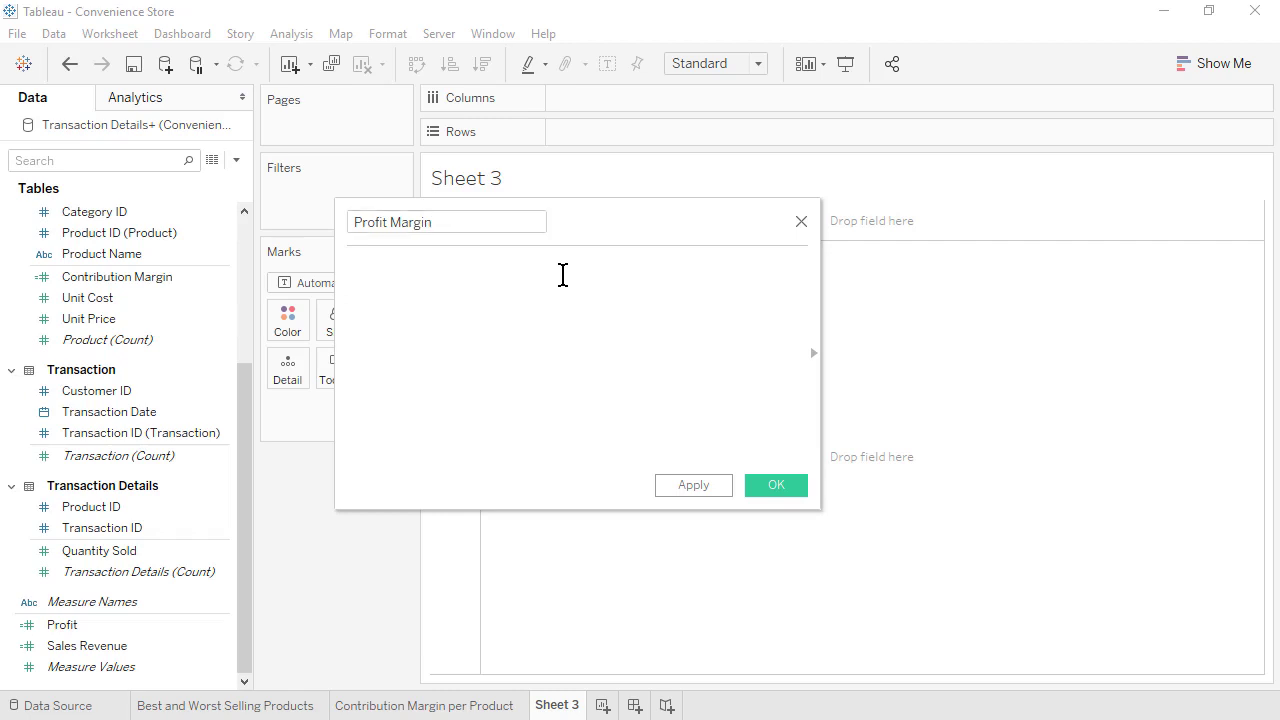
text(sum)
click(563, 287)
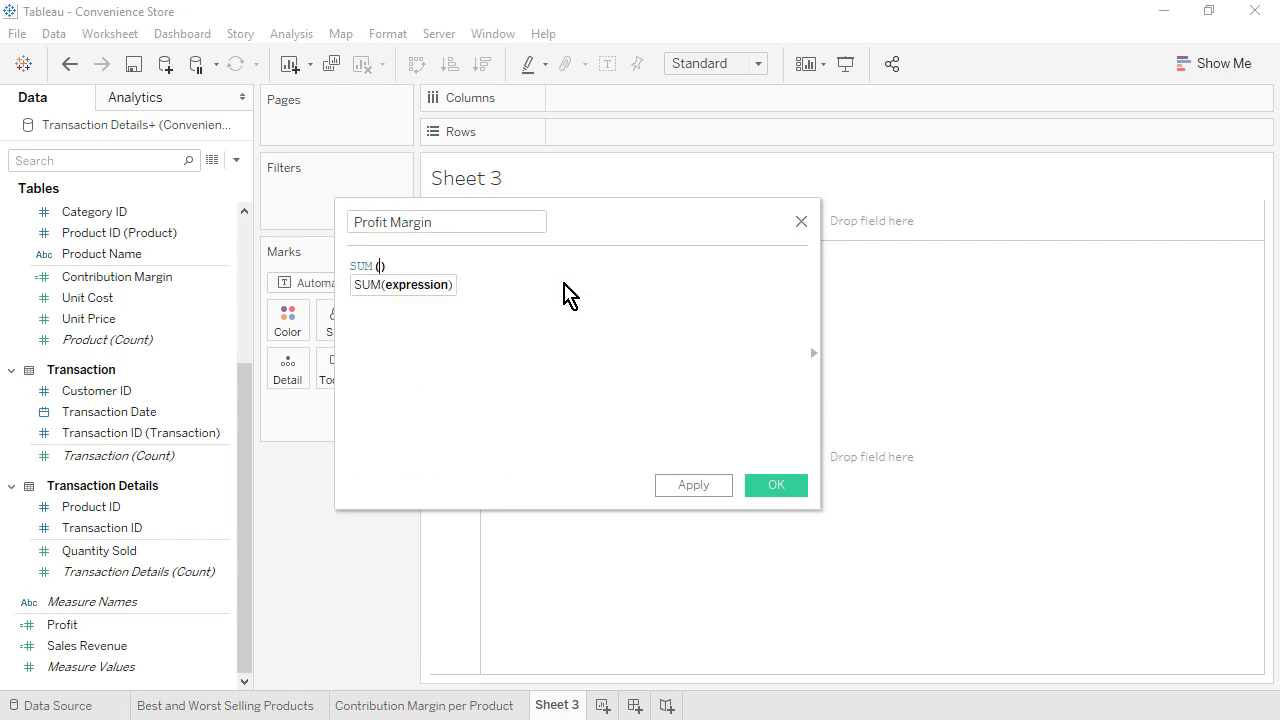
drag(80, 630, 380, 273)
Step: Divide by SUM([Sales Revenue]) to complete the Profit Margin formula and save it
text(/sum)
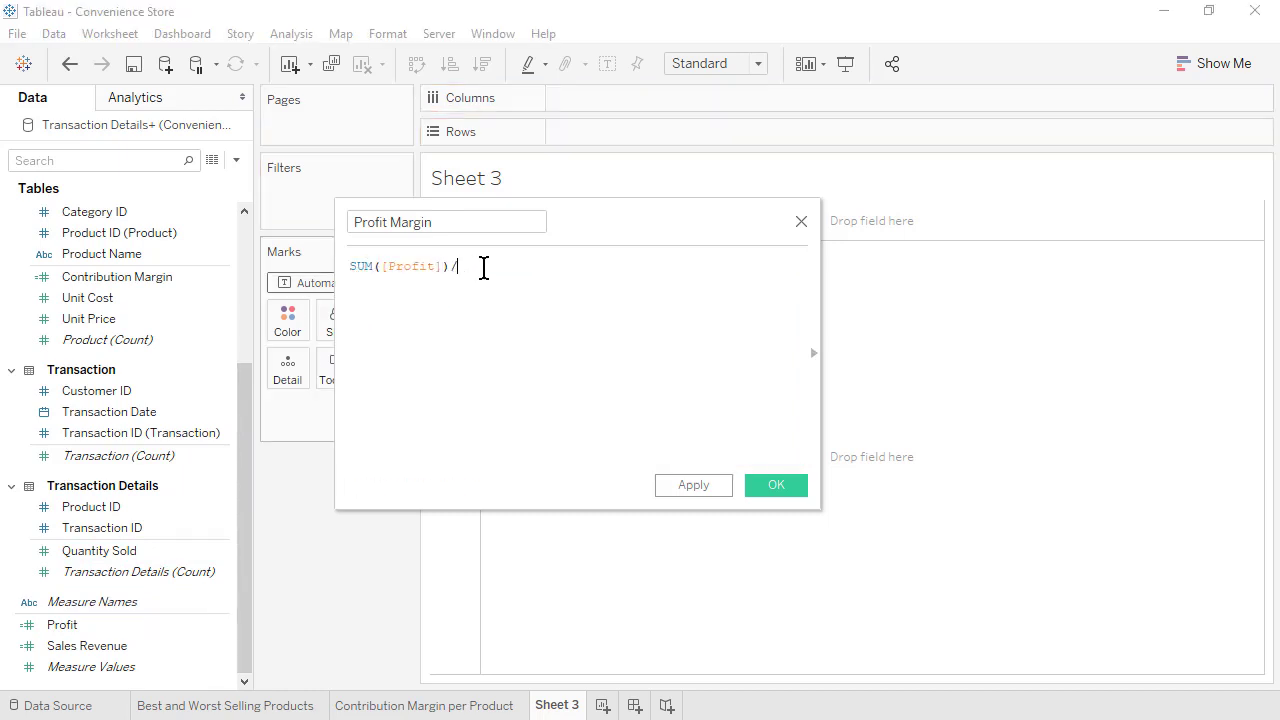
click(505, 286)
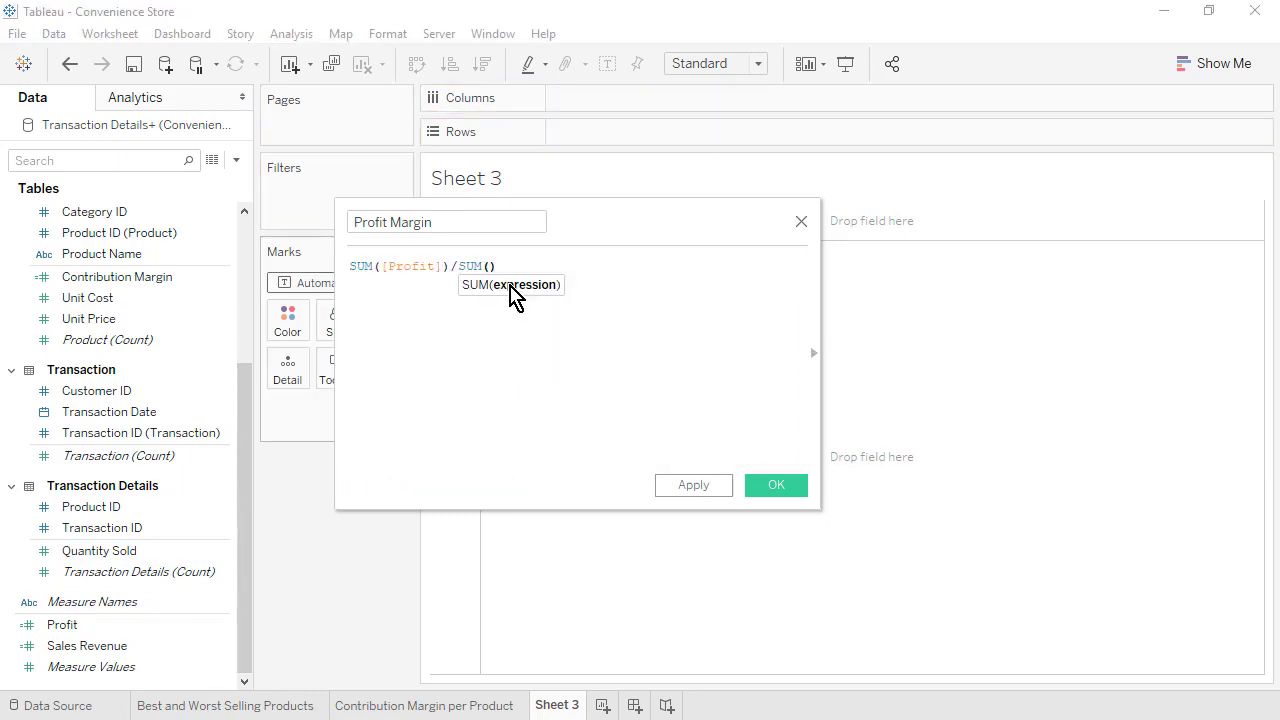
click(133, 650)
drag(133, 650, 490, 269)
click(632, 270)
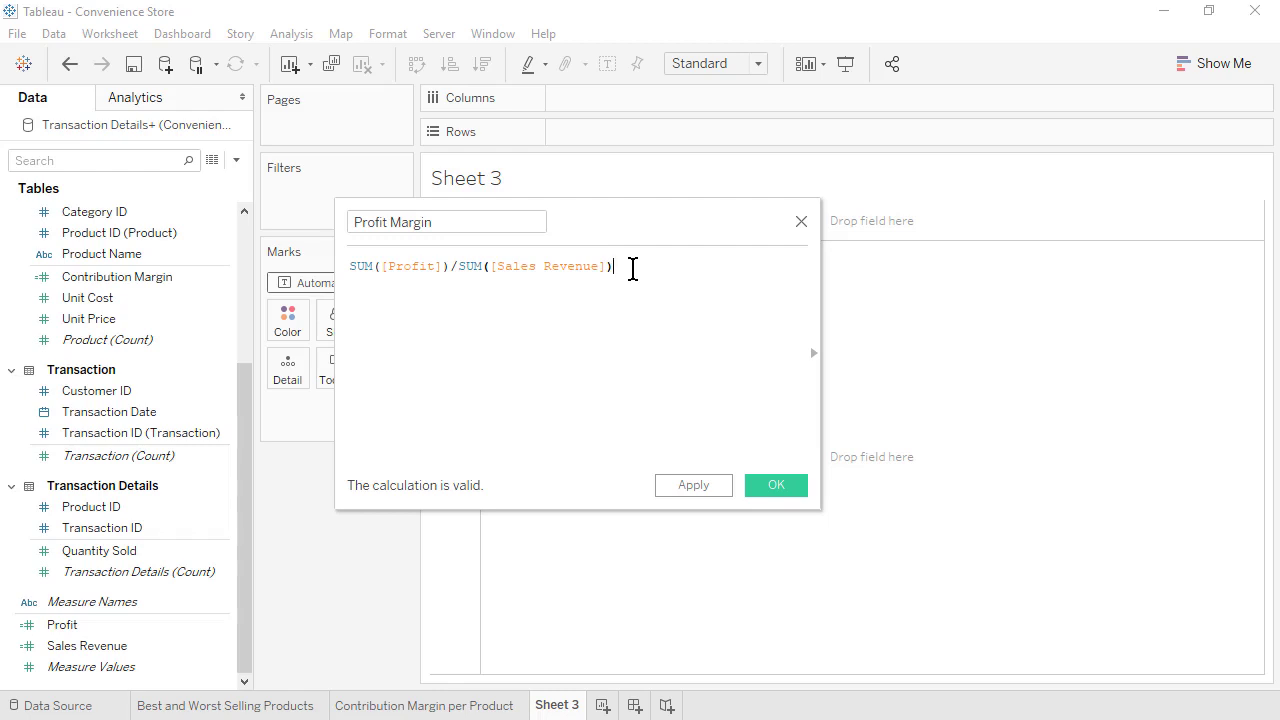
click(785, 490)
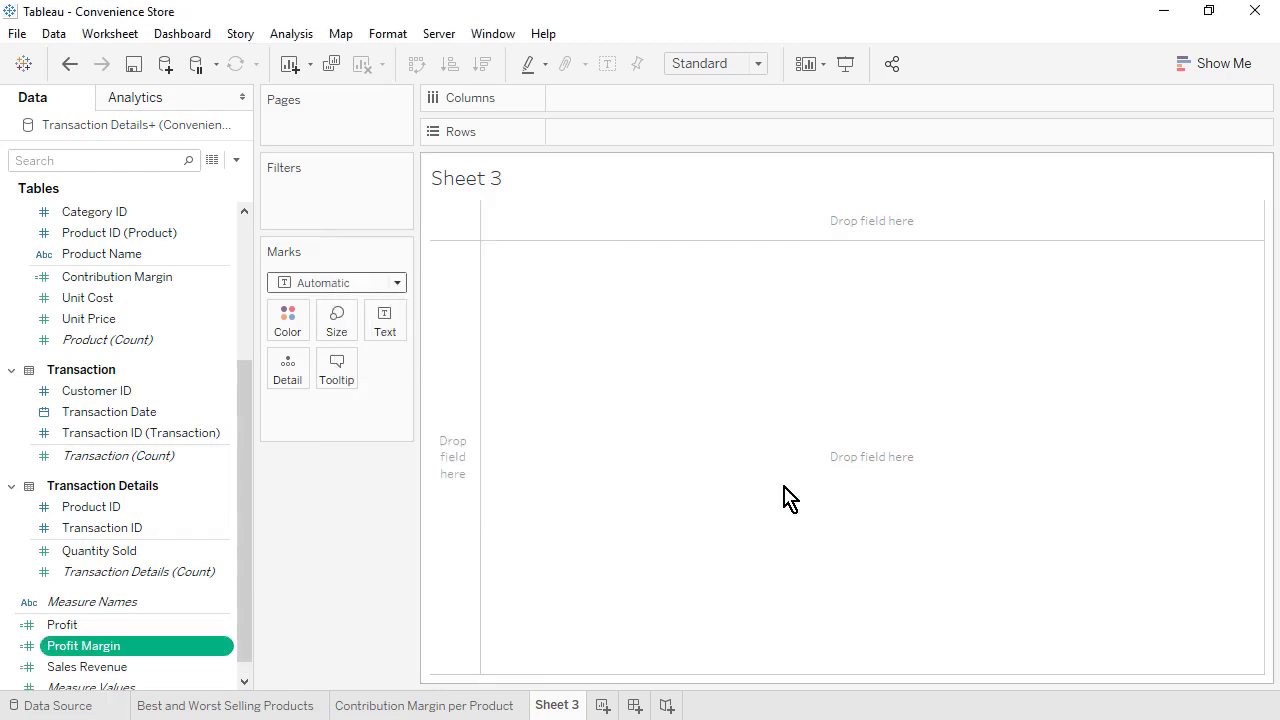
click(245, 681)
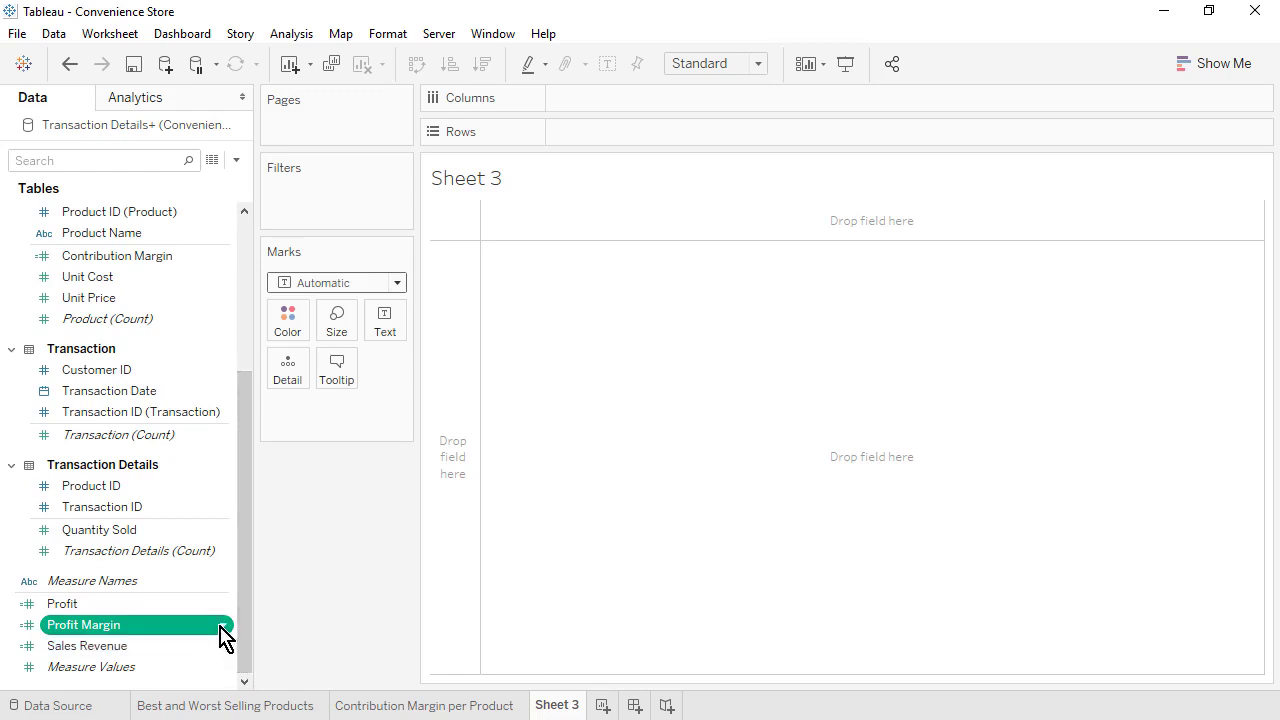
right_click(222, 628)
Step: Give Profit Margin a default Percentage number format with 1 decimal place
mouse_move(354, 507)
click(500, 556)
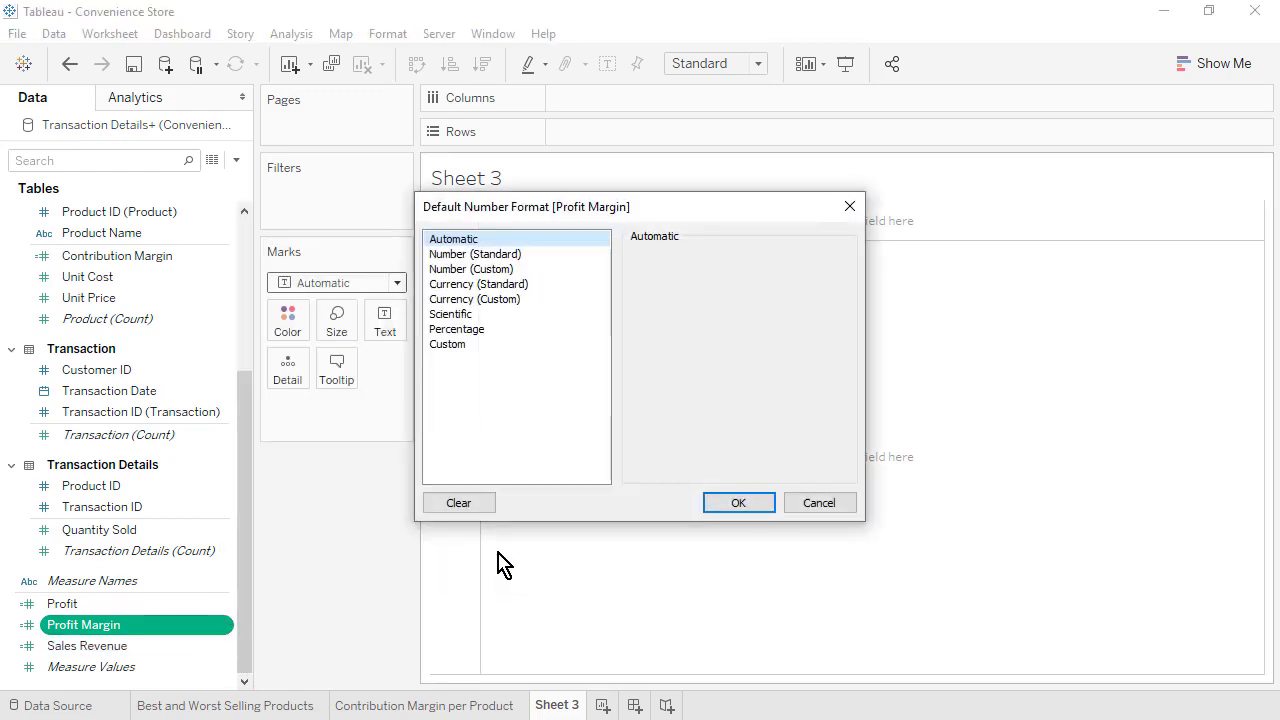
click(515, 330)
click(684, 281)
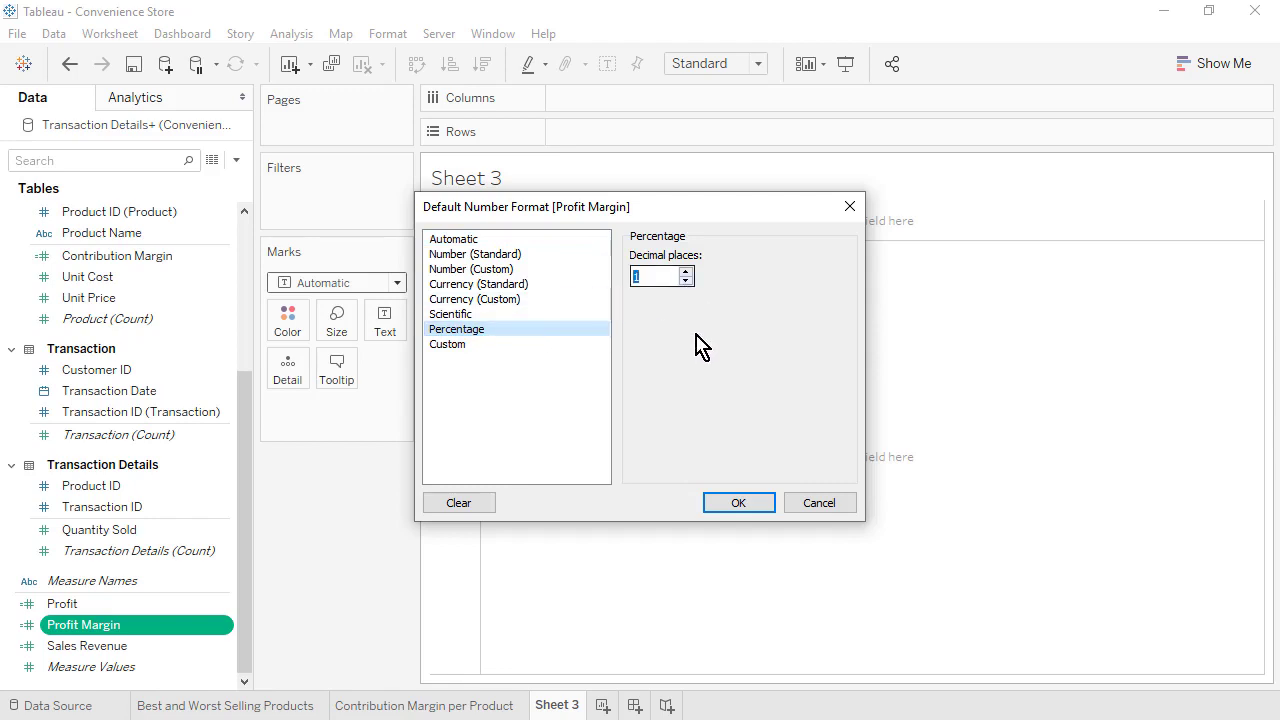
click(765, 510)
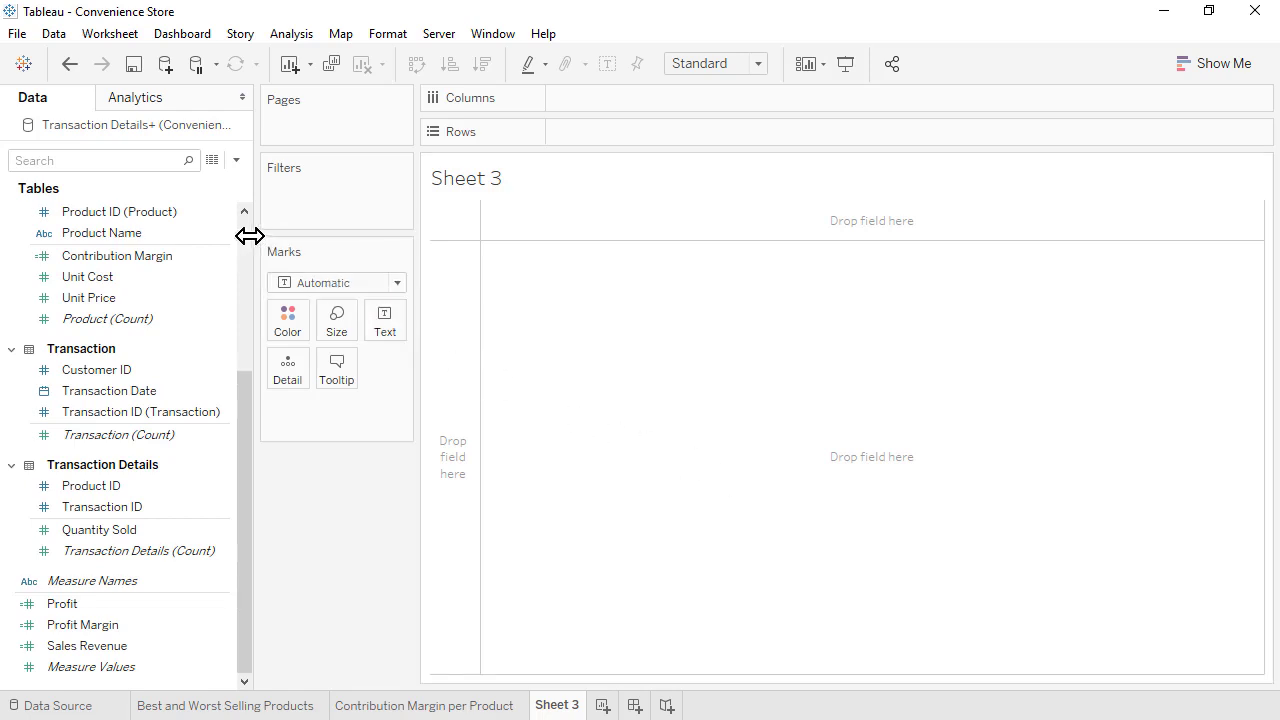
Step: Build a text table of Profit, Profit Margin and Sales Revenue by Category Name and Product Name
scroll(246, 240, up, 5)
click(145, 256)
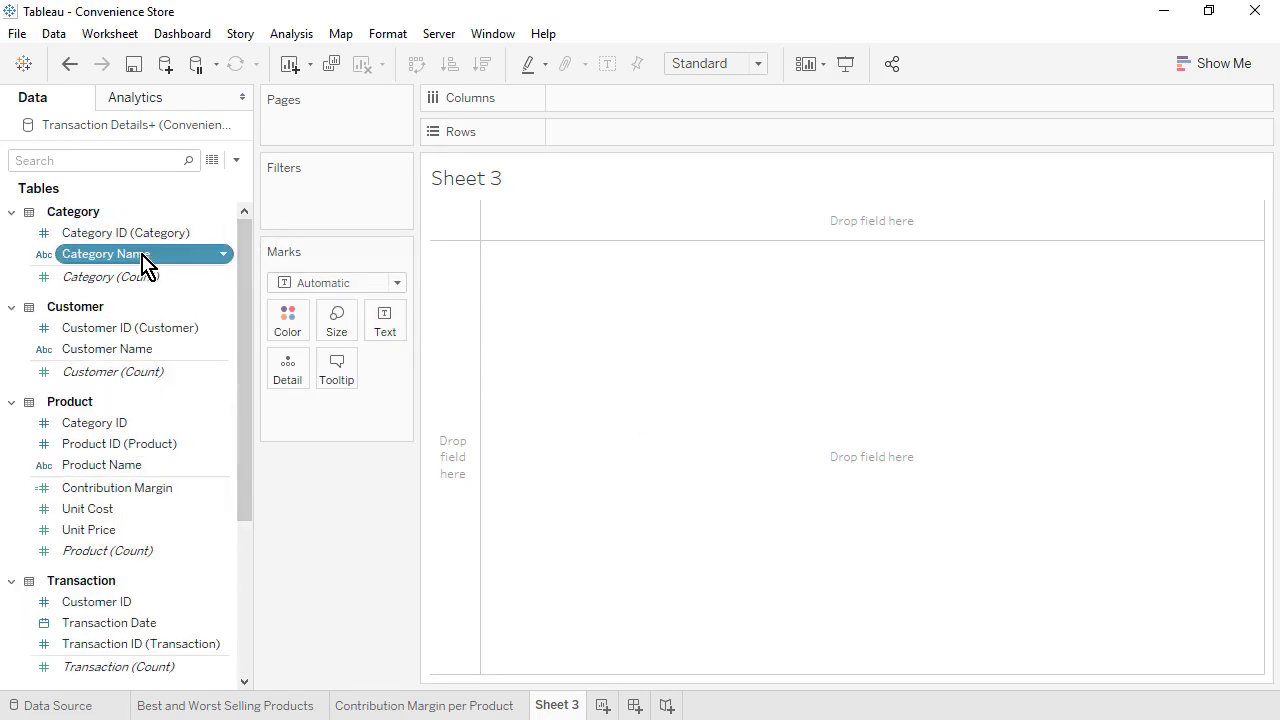
ctrl+click(158, 470)
drag(240, 509, 246, 677)
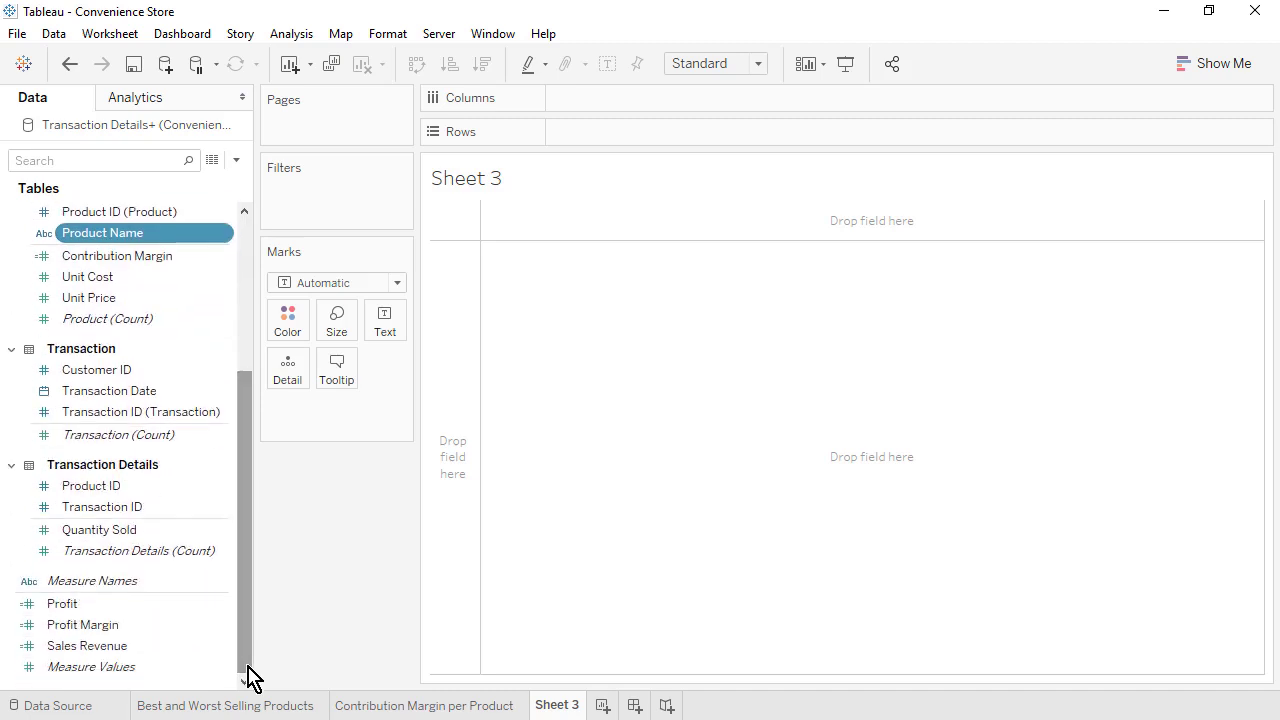
ctrl+click(157, 604)
ctrl+click(154, 626)
ctrl+click(151, 646)
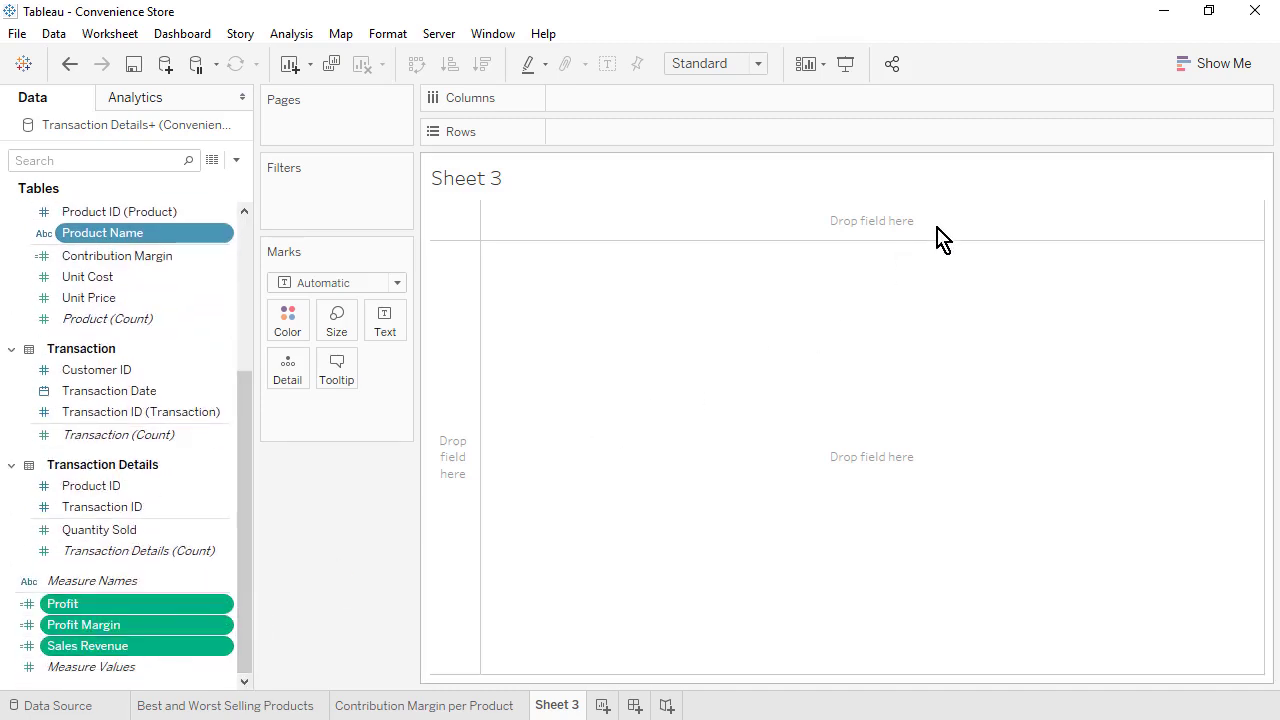
click(1205, 70)
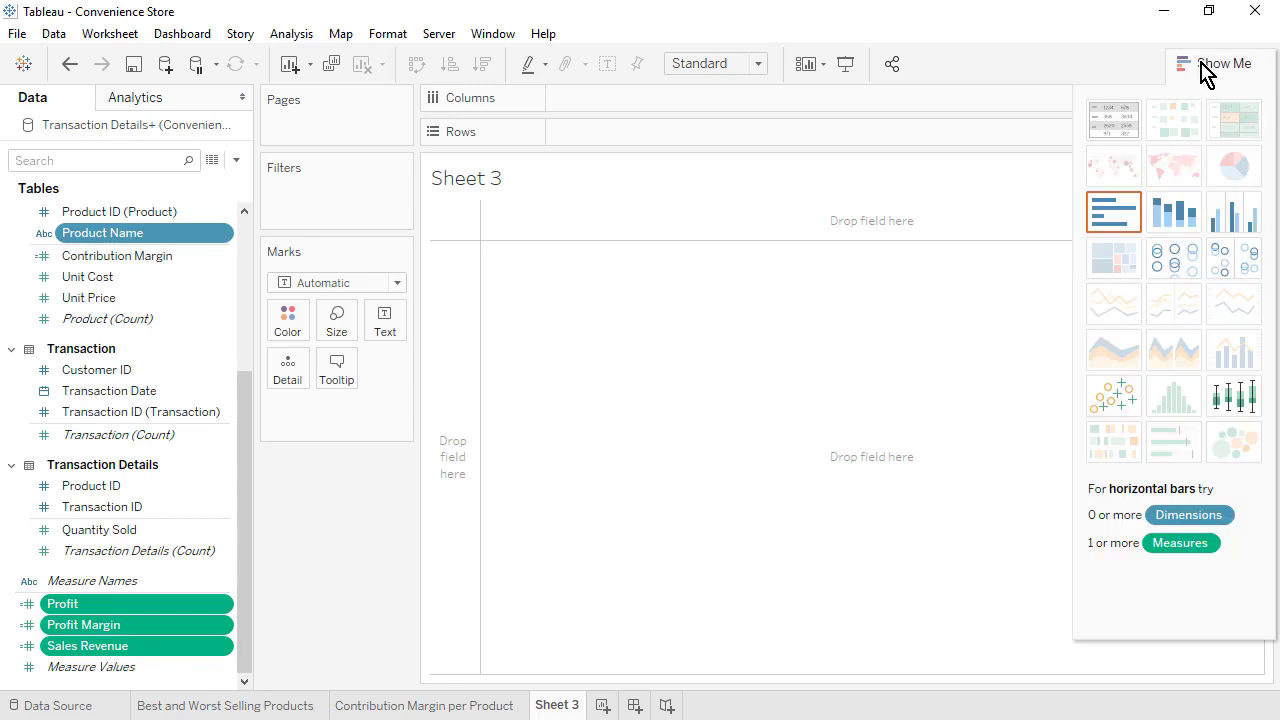
click(1118, 124)
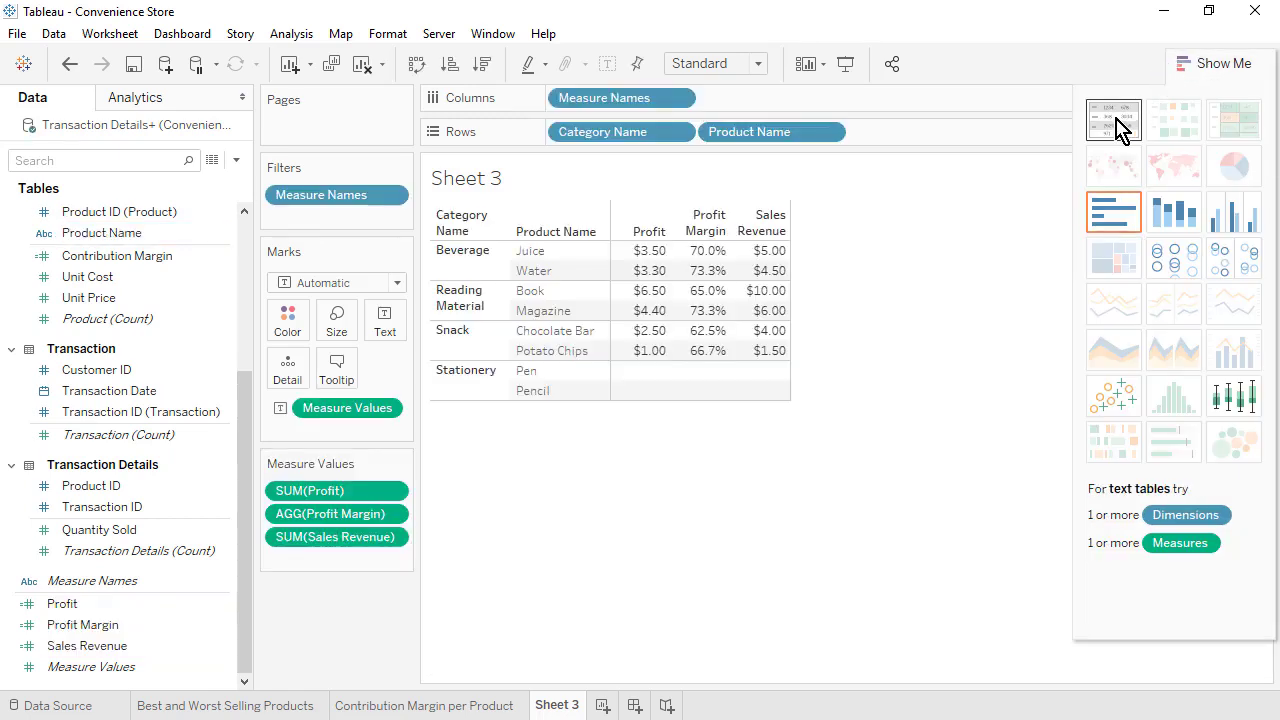
click(1205, 62)
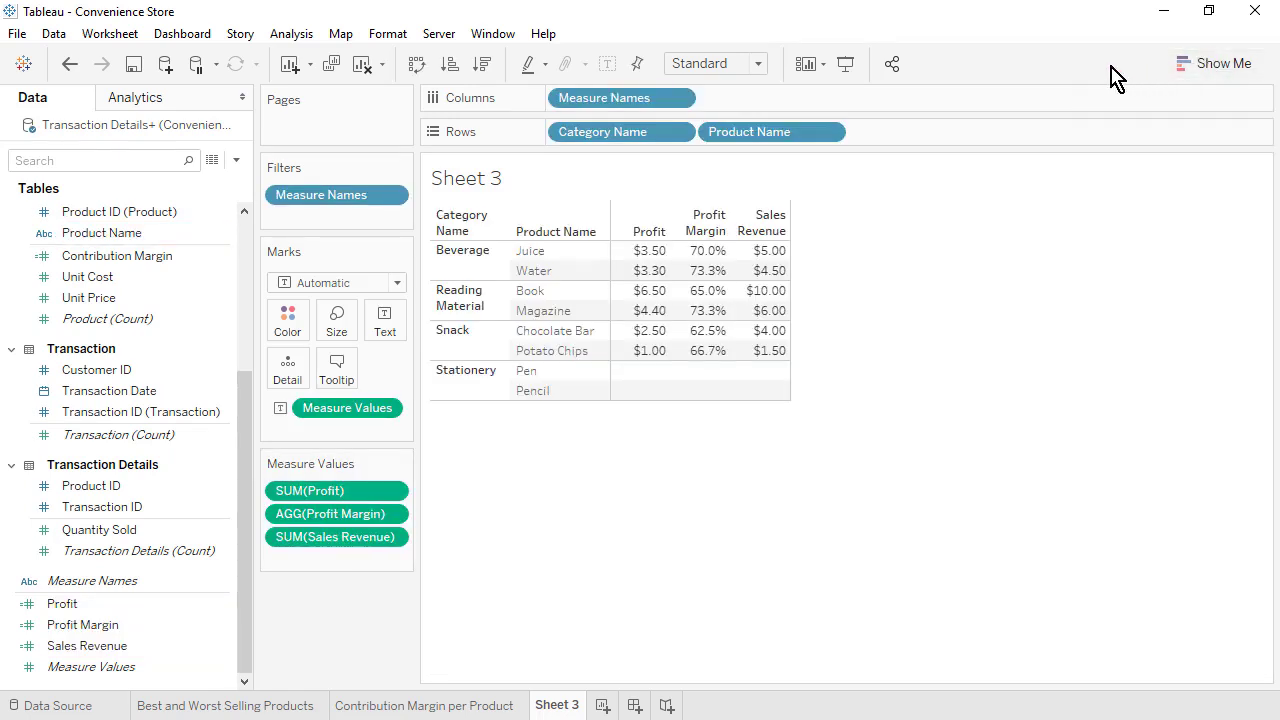
Step: Fit the table to the entire view and move Profit Margin to the last column
click(762, 64)
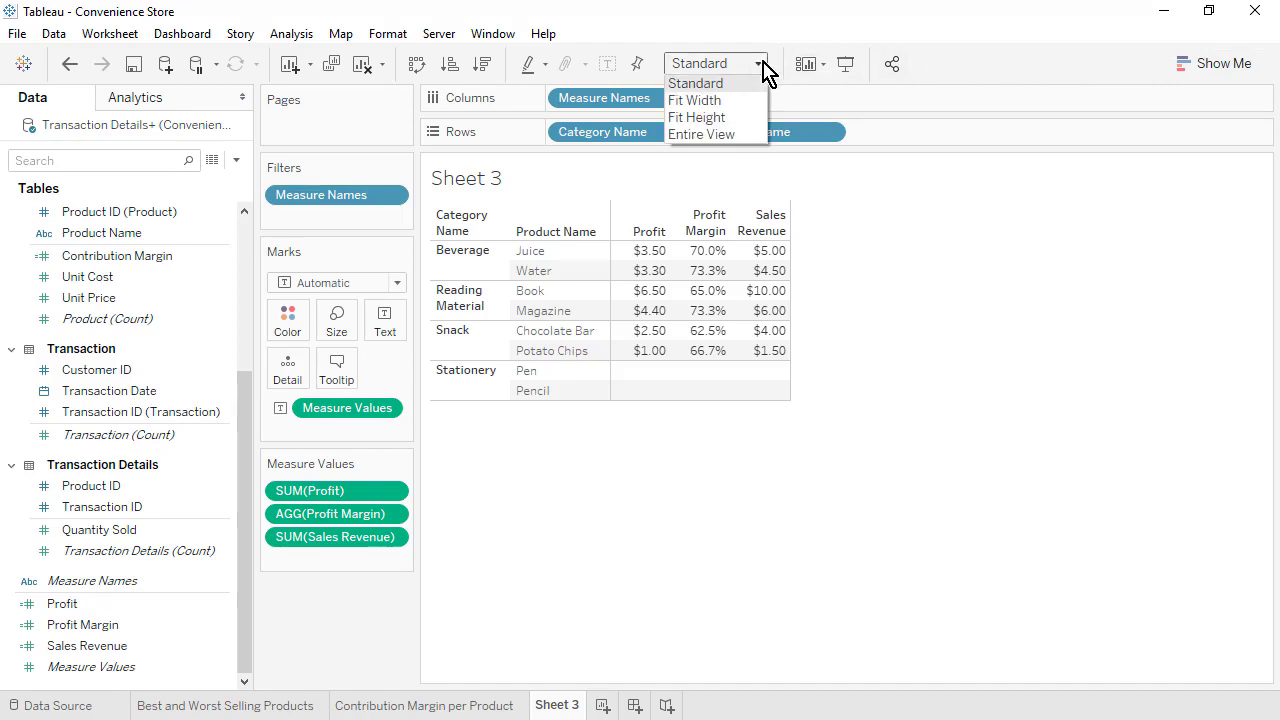
click(757, 138)
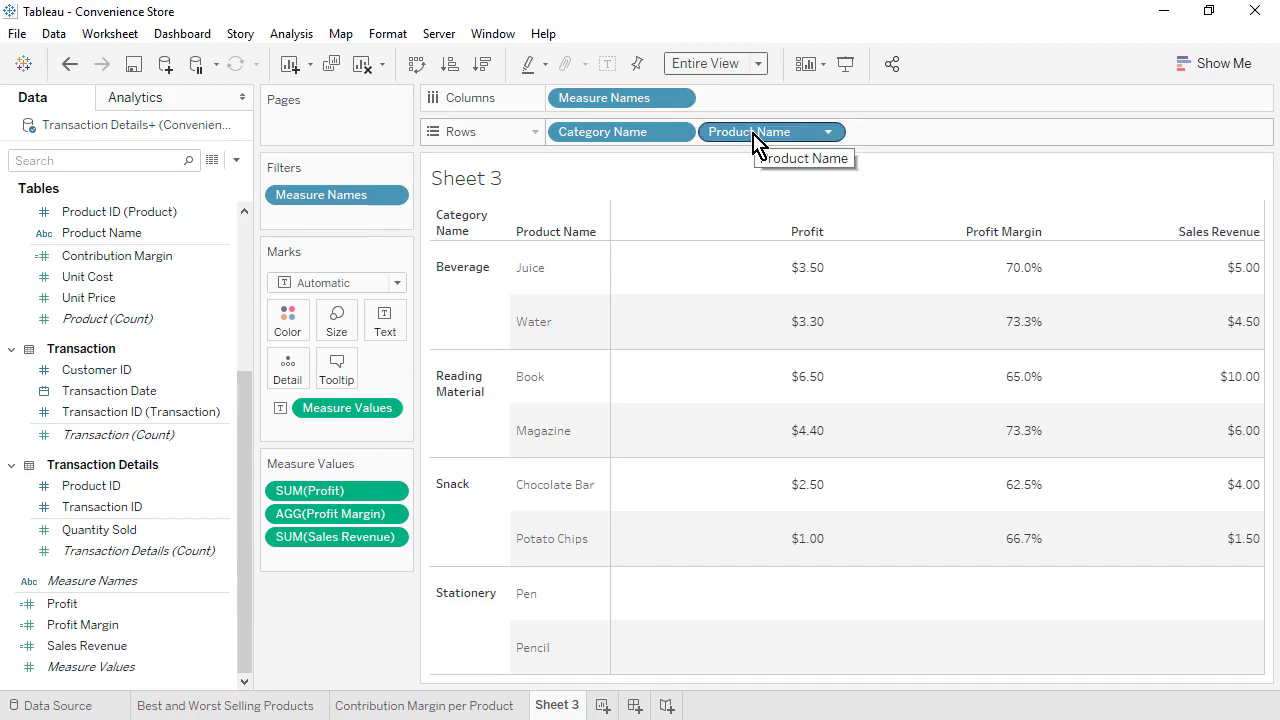
drag(382, 516, 383, 561)
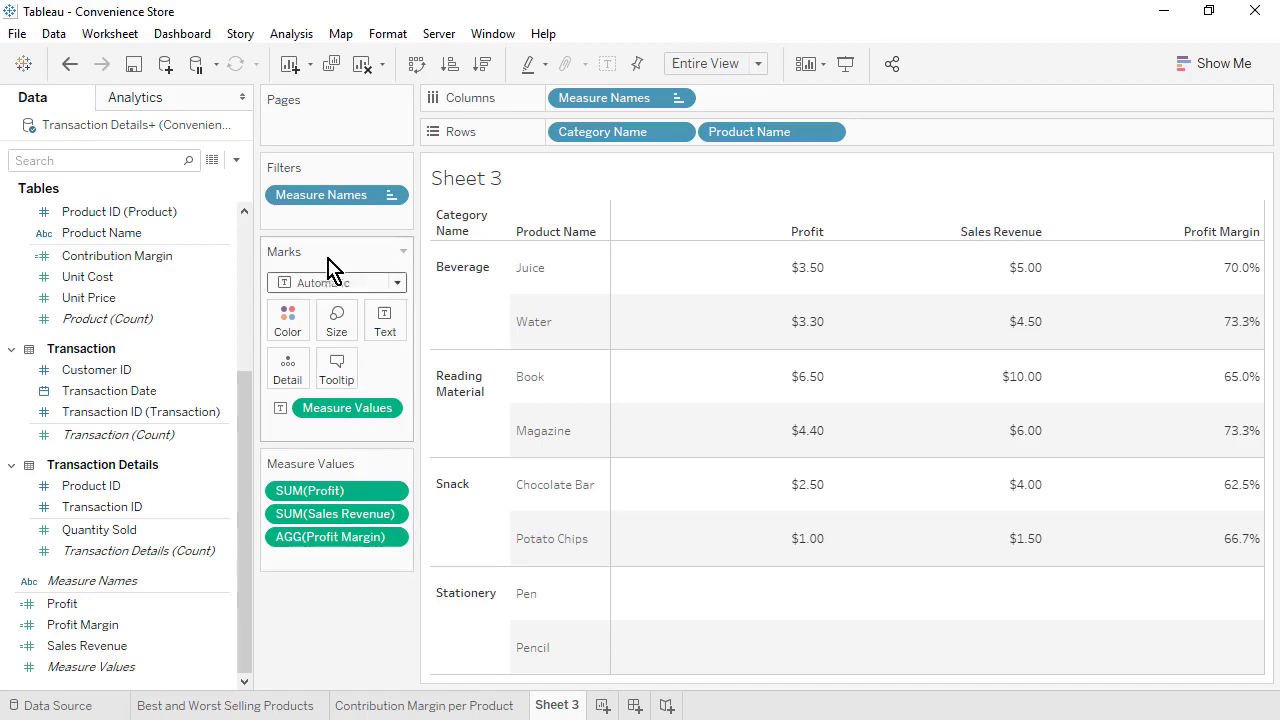
Step: Add subtotal rows for every category and a column Grand Total row to the table
click(291, 36)
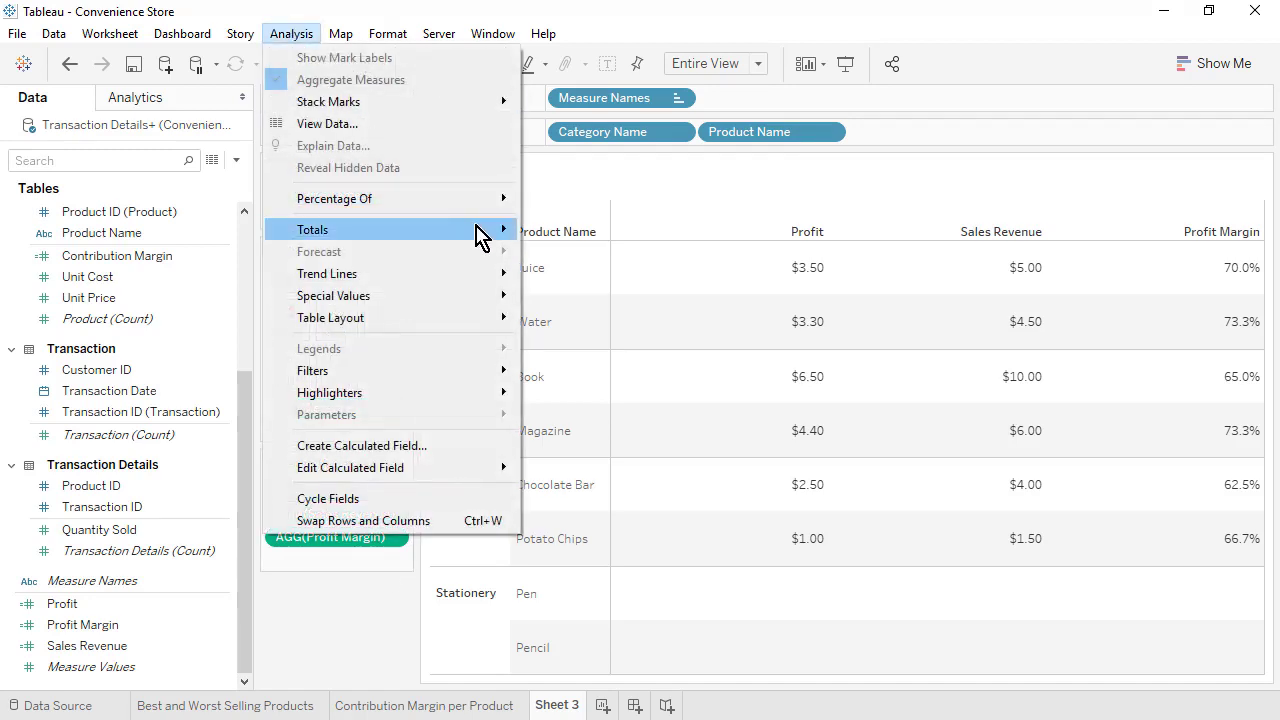
mouse_move(482, 232)
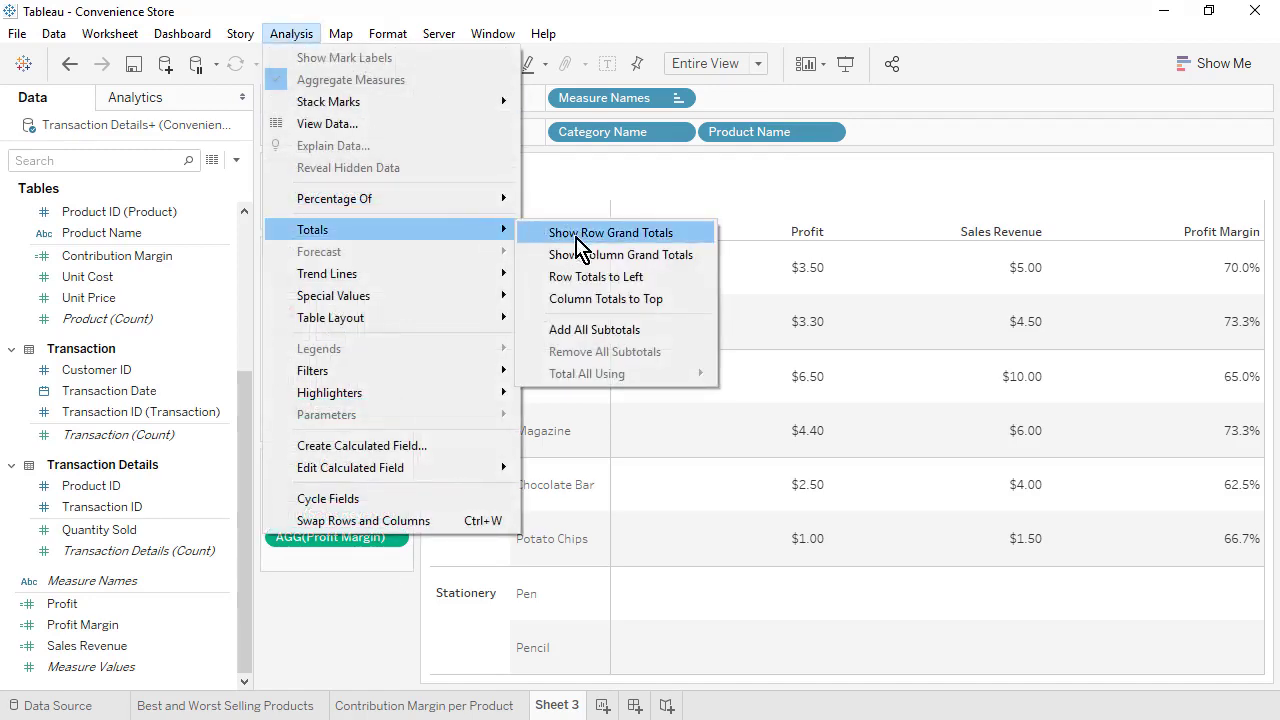
click(677, 340)
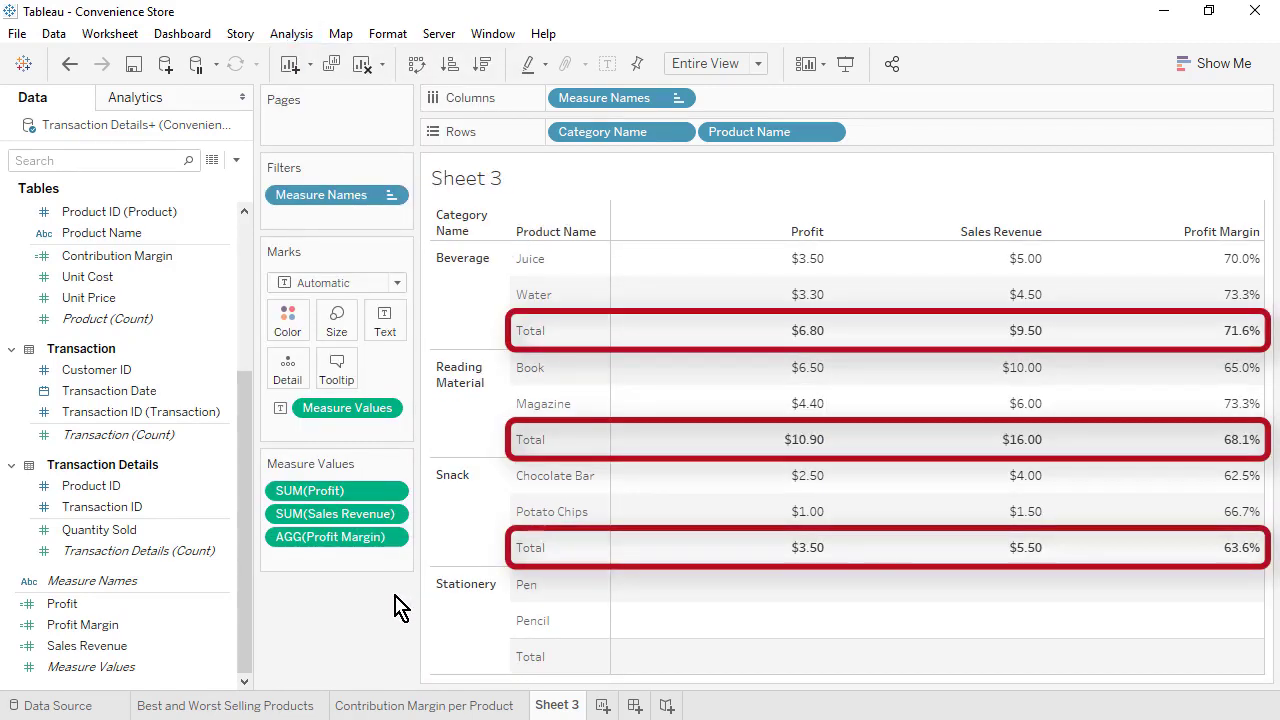
click(289, 34)
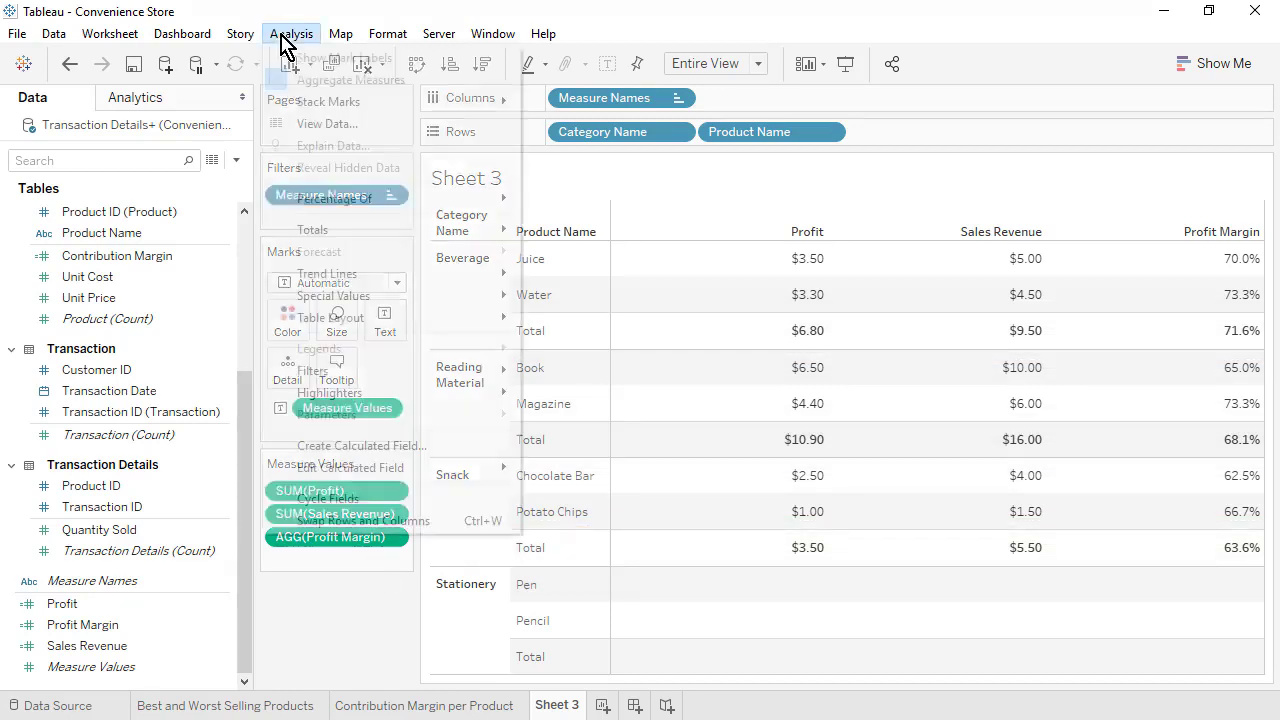
mouse_move(465, 240)
click(640, 254)
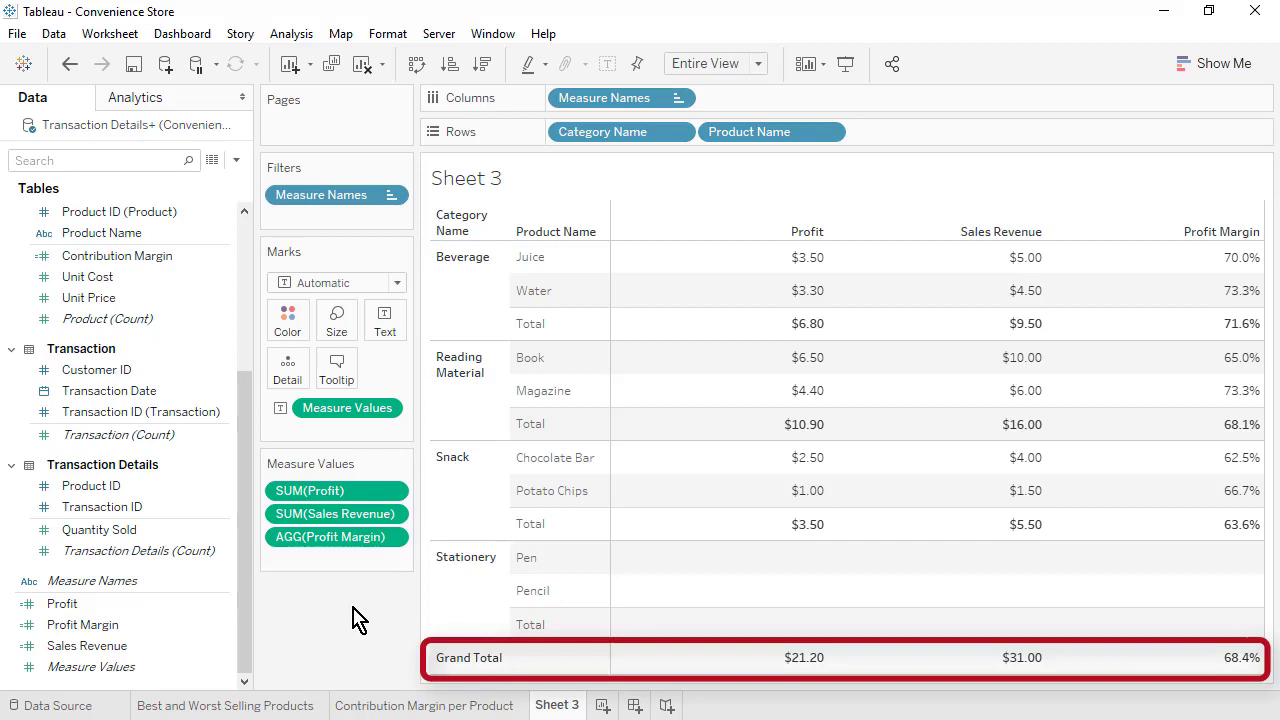
right_click(558, 705)
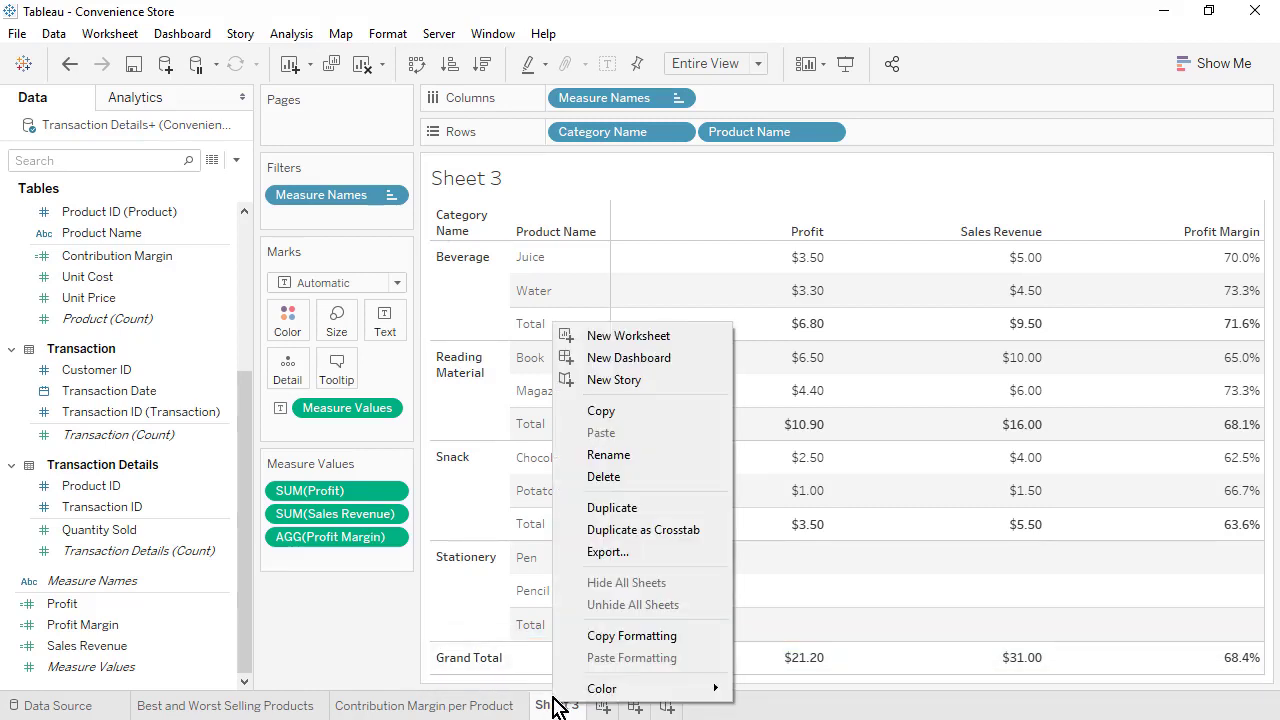
Step: Rename the sheet 'Profit, Sales Revenue, and Profit Margin per Category and Product', save, add a worksheet
click(605, 455)
text(Profit, Sal)
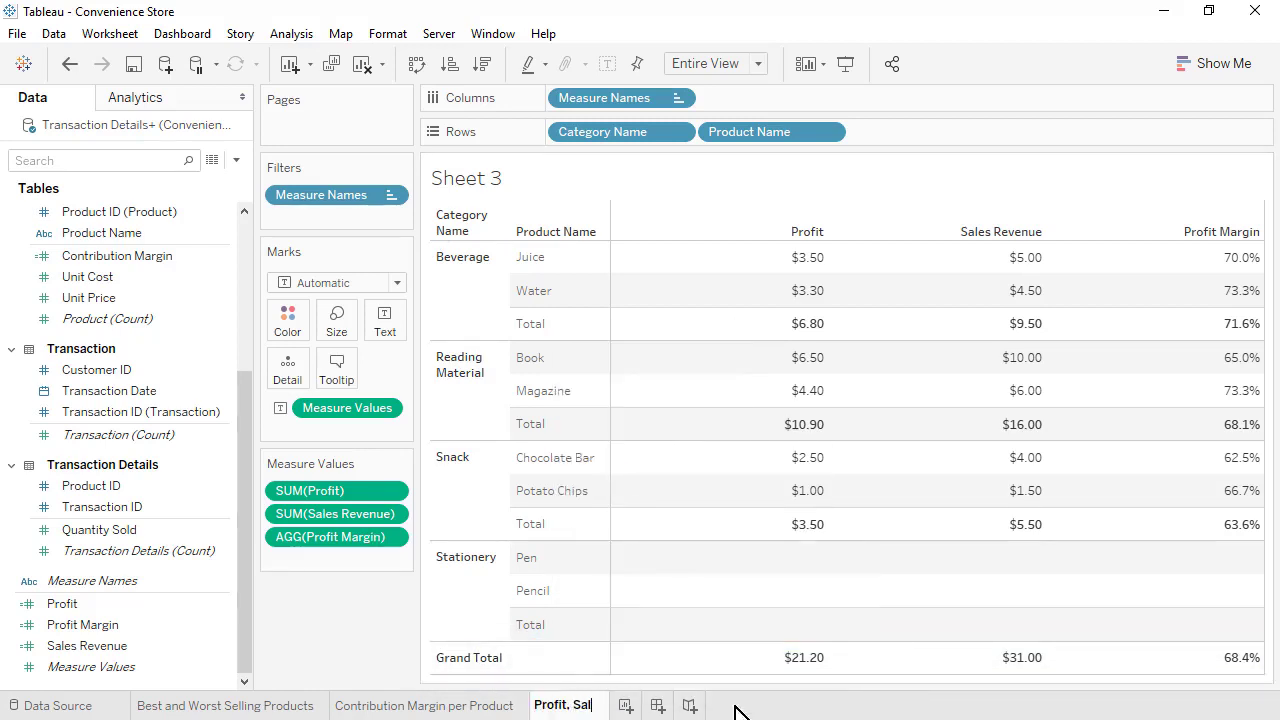
text(es Revenue, and Profit Margin per C)
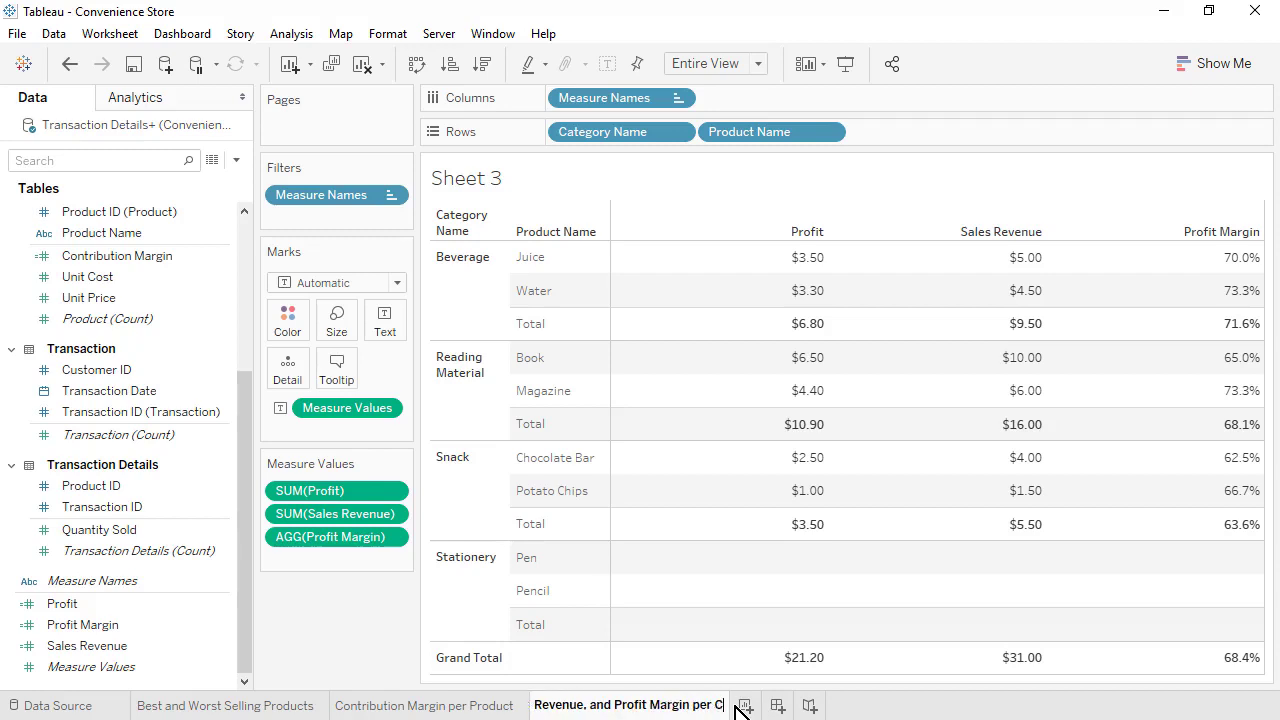
text(ategory and Product)
key(Return)
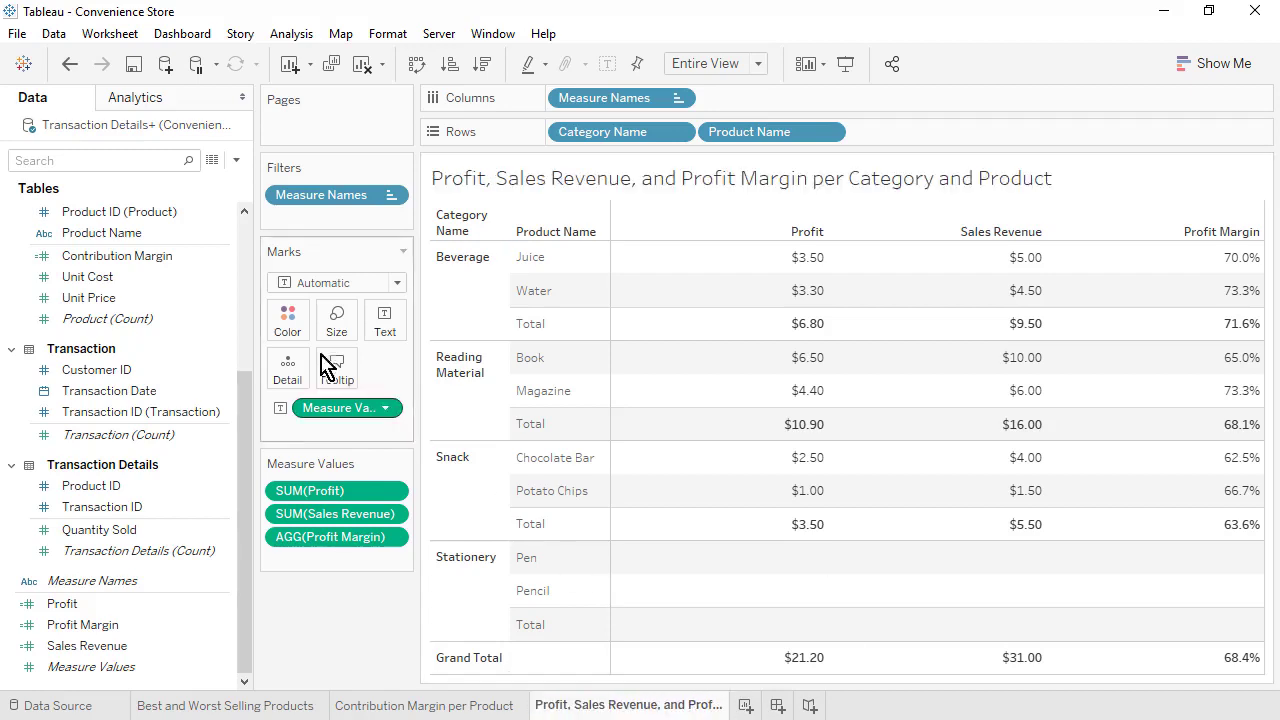
click(130, 68)
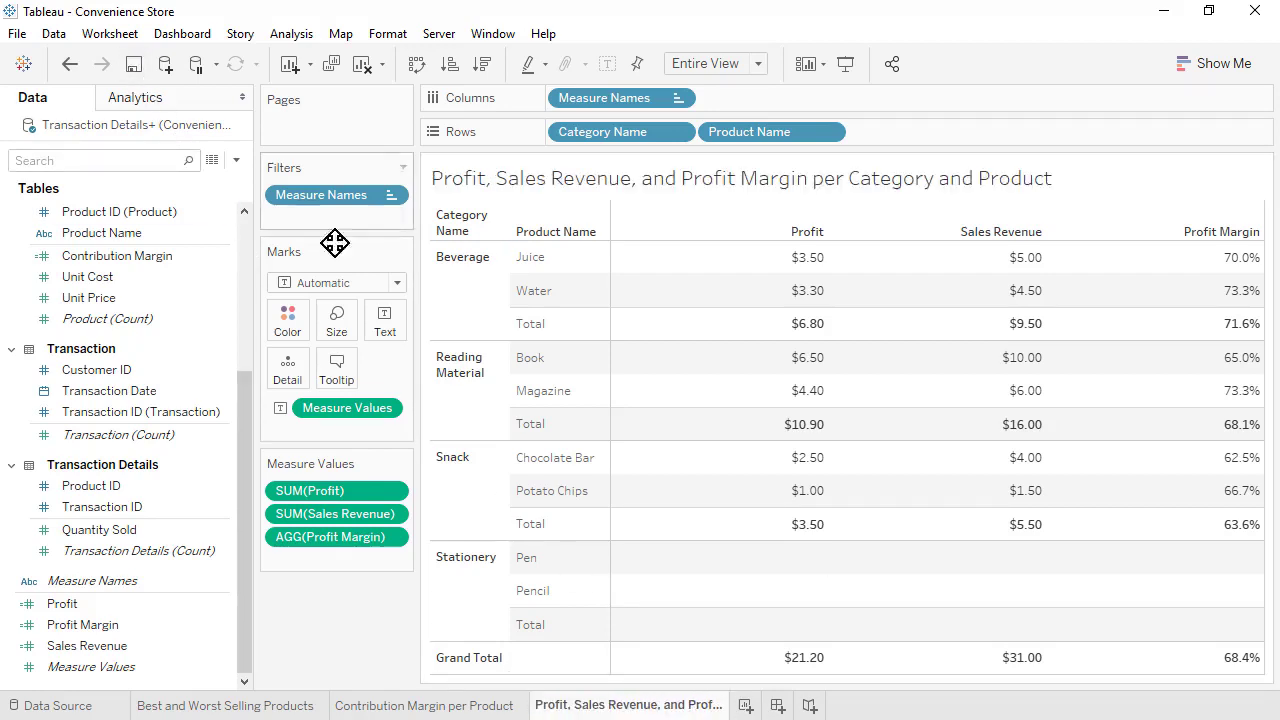
click(745, 705)
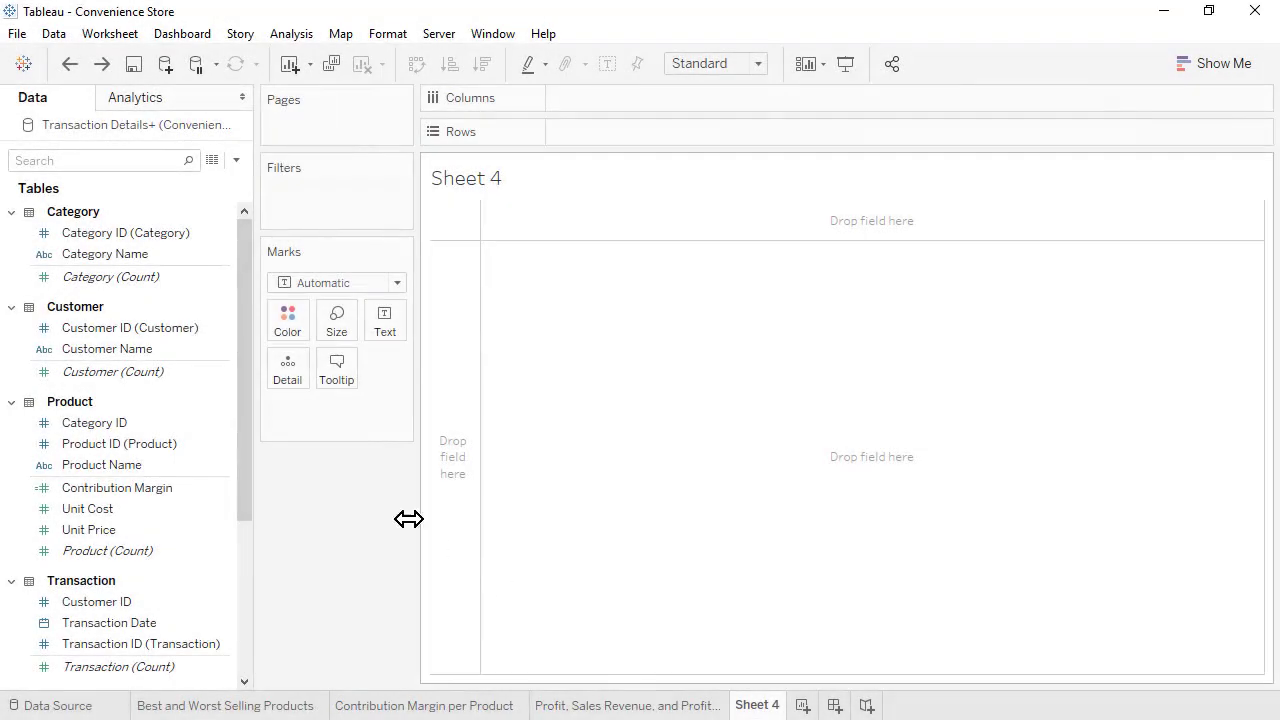
Step: Chart transaction counts per Customer Name as descending bars filling the entire view, with a widened header
click(155, 373)
mouse_move(108, 348)
mouse_down()
mouse_move(425, 240)
mouse_move(604, 135)
mouse_up()
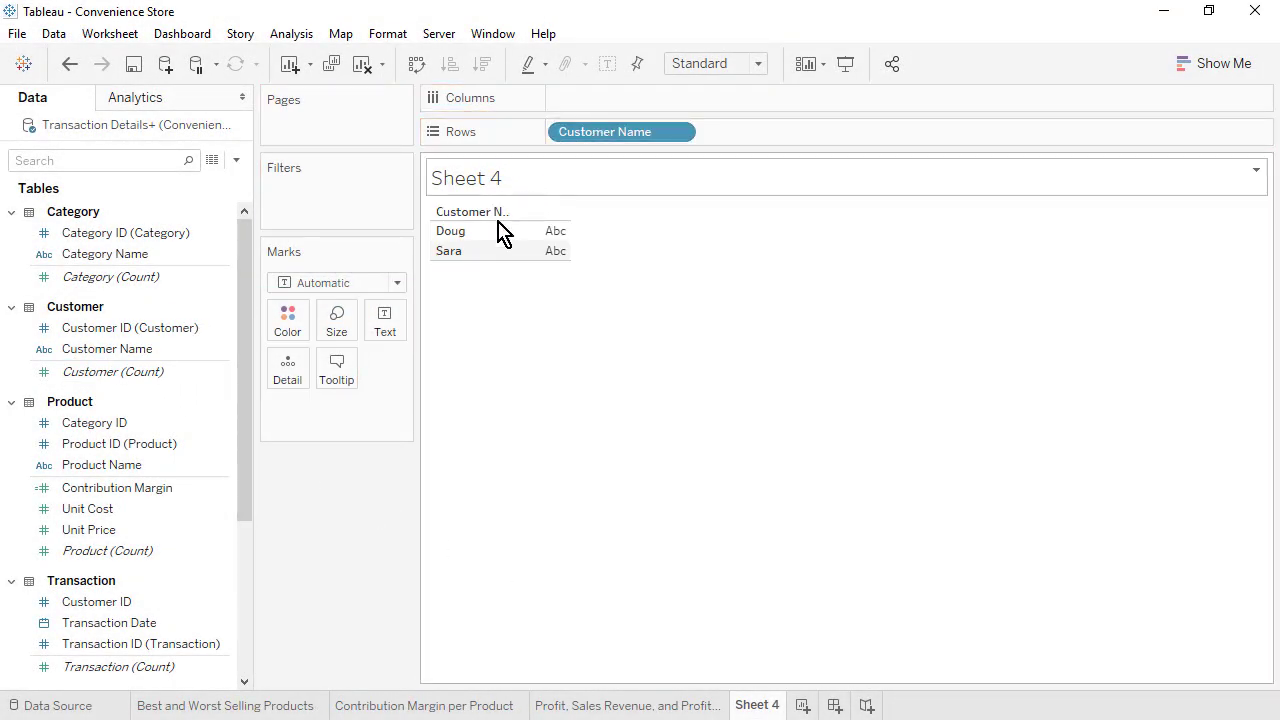
mouse_move(178, 666)
mouse_down()
mouse_move(550, 229)
mouse_move(627, 91)
mouse_up()
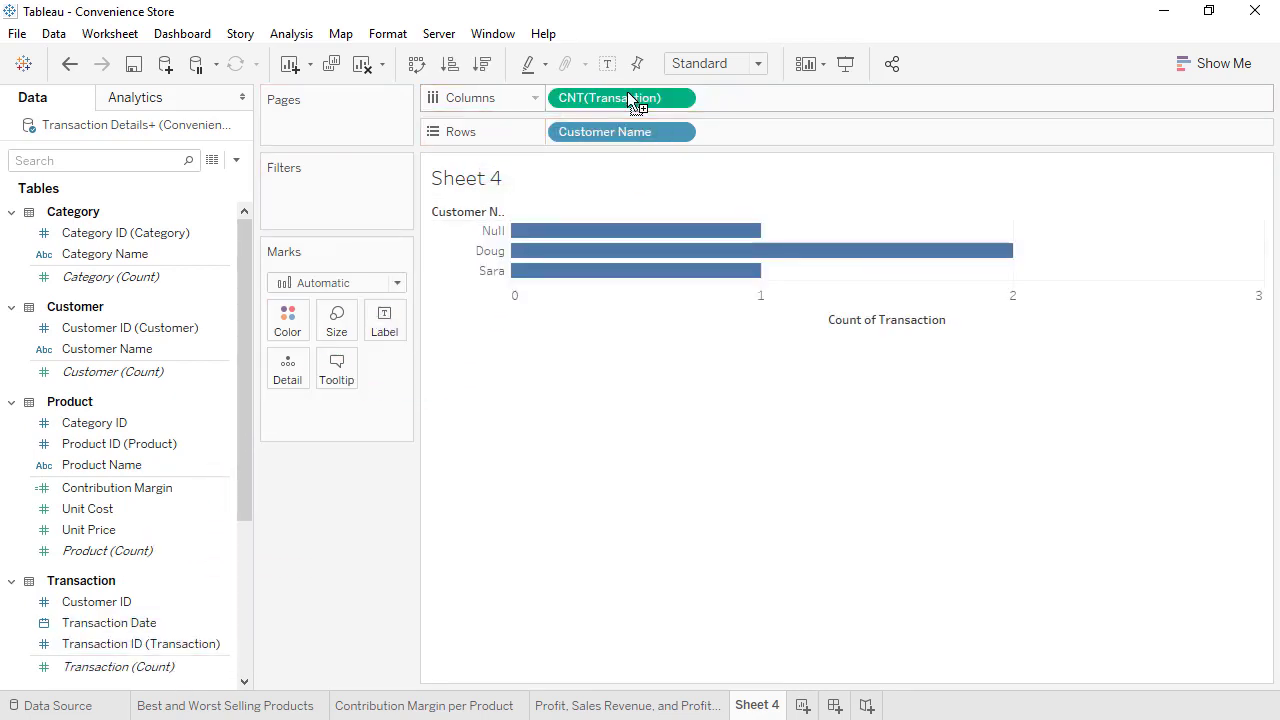
click(483, 64)
click(752, 65)
click(756, 137)
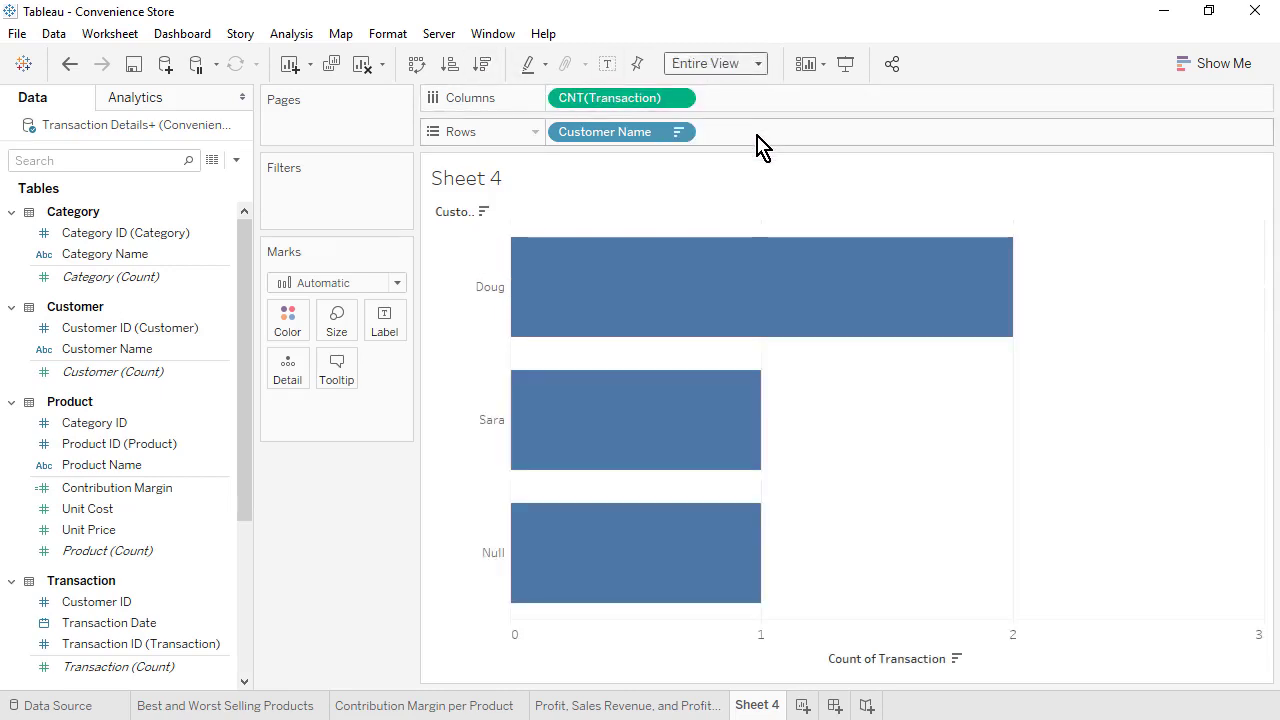
drag(514, 291, 571, 289)
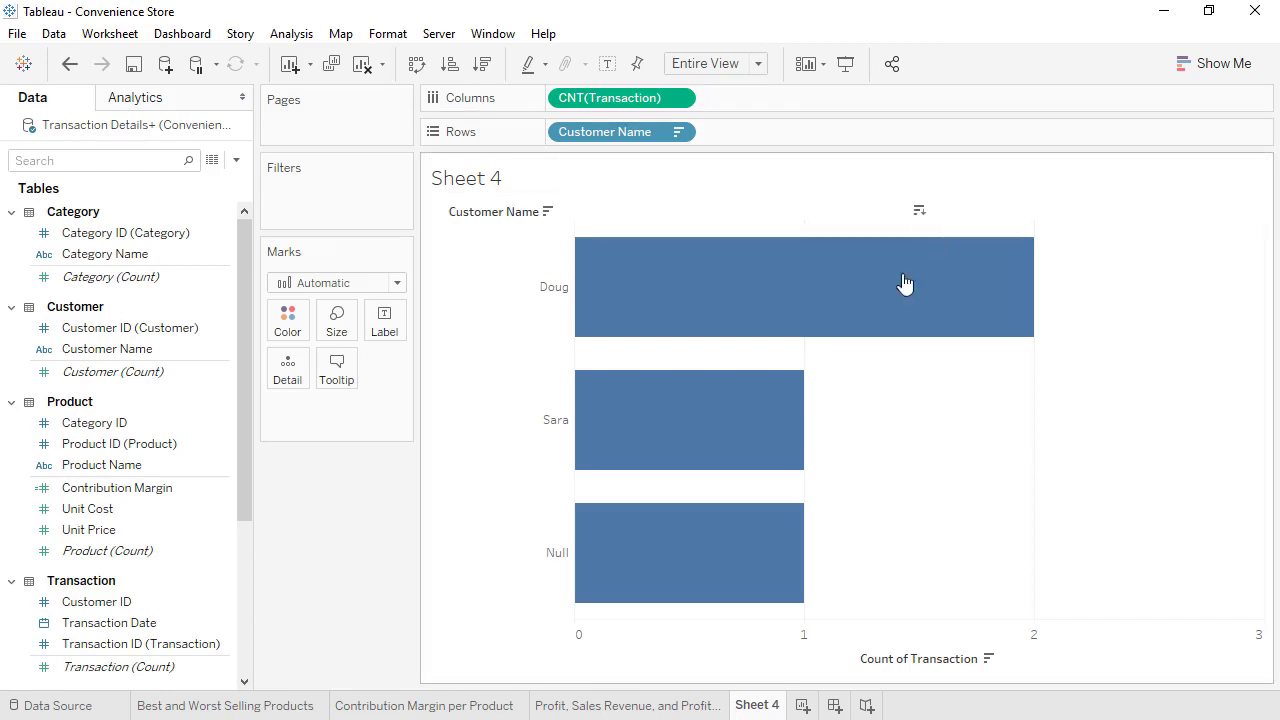
Step: Rename the sheet 'Count of Transactions per Customer' and add a new blank worksheet
right_click(766, 704)
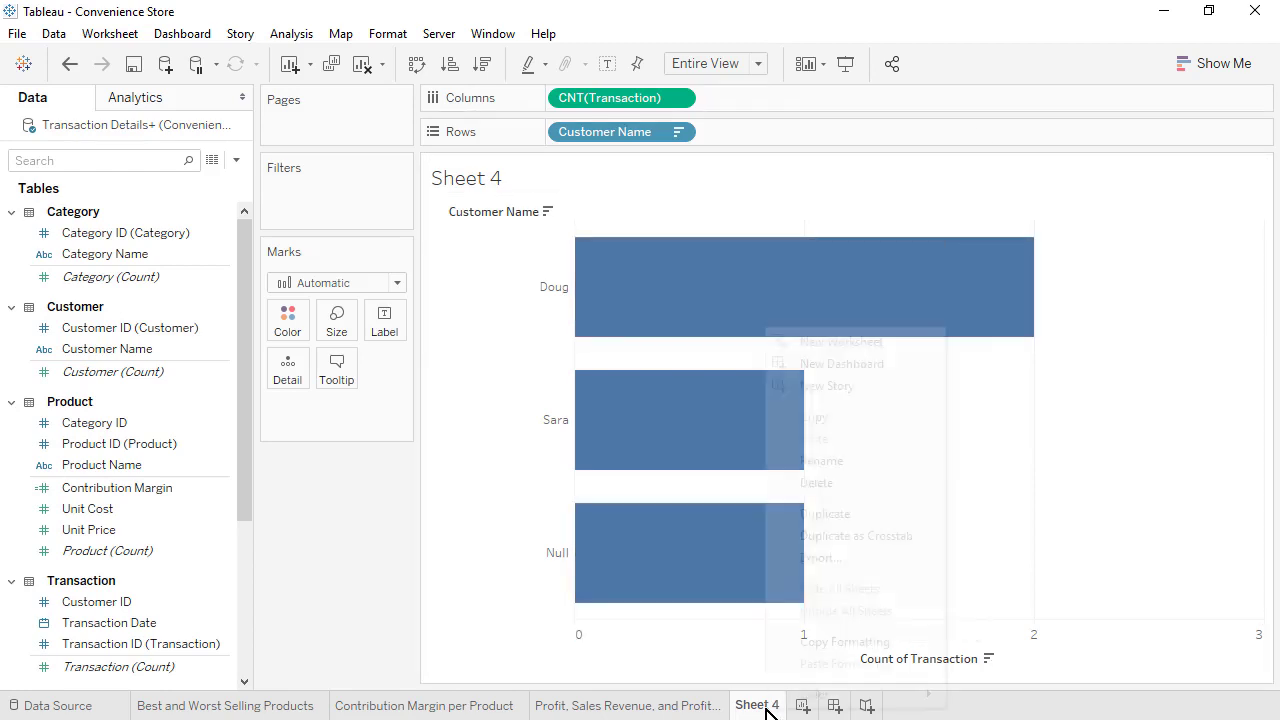
click(862, 461)
text(Count of Transactions per Customer)
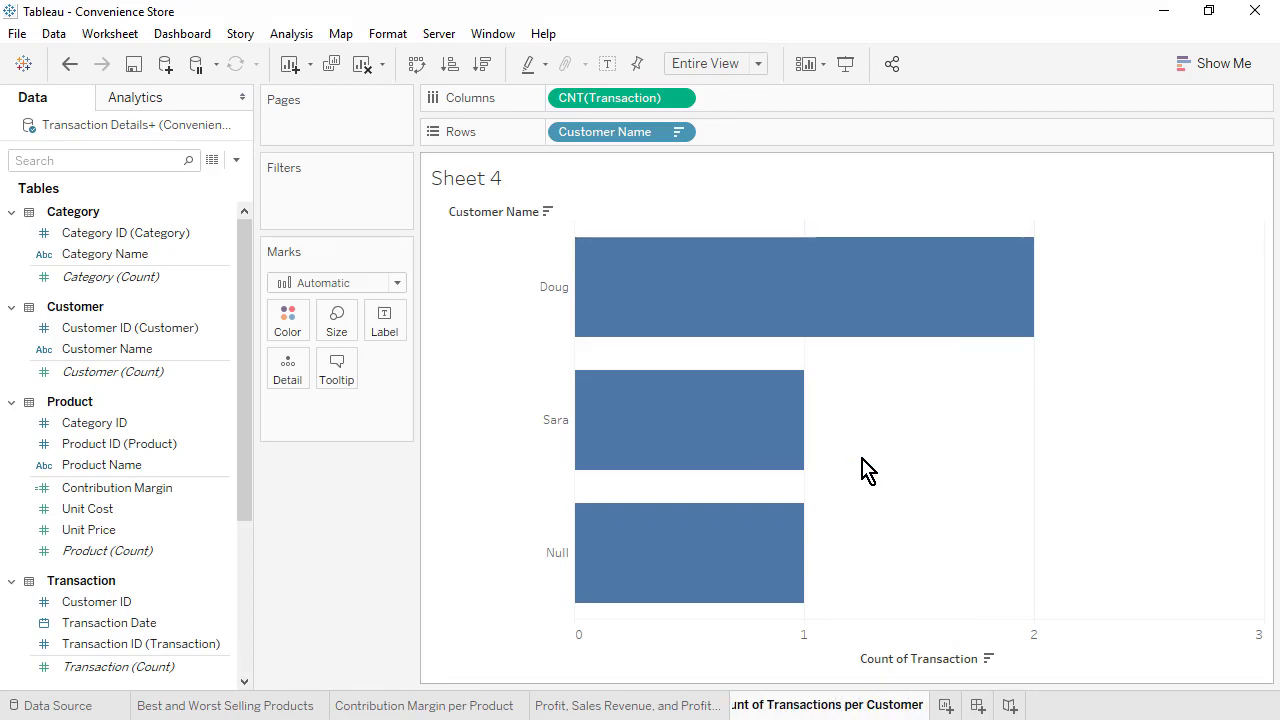
key(Return)
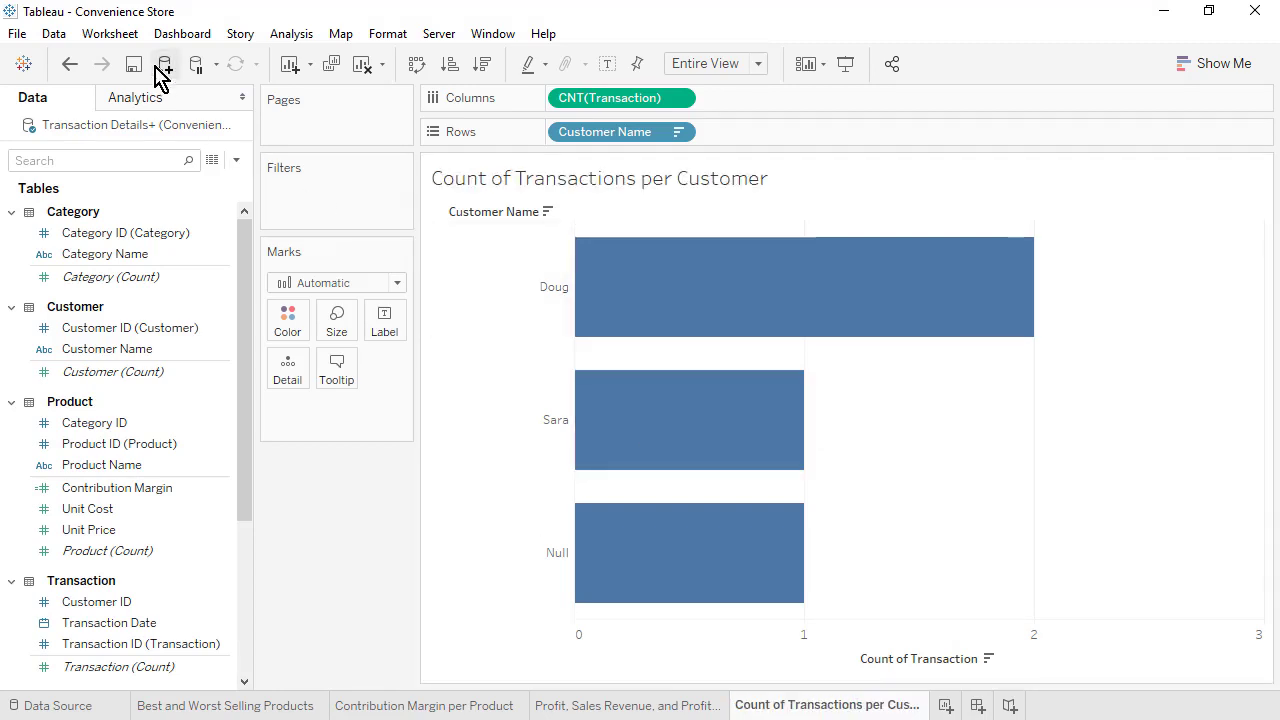
click(945, 705)
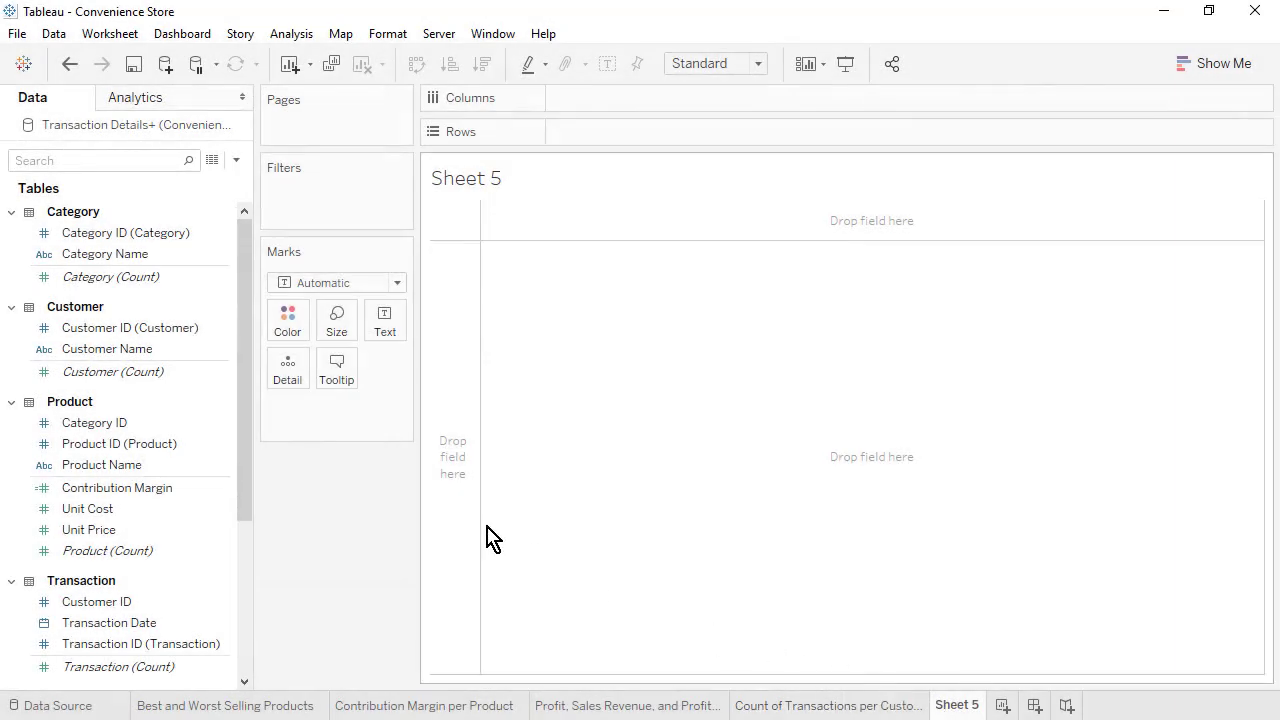
Step: Bar-chart SUM(Profit) by Customer Name, sorted descending, filling the entire view with a widened name header
drag(171, 348, 606, 137)
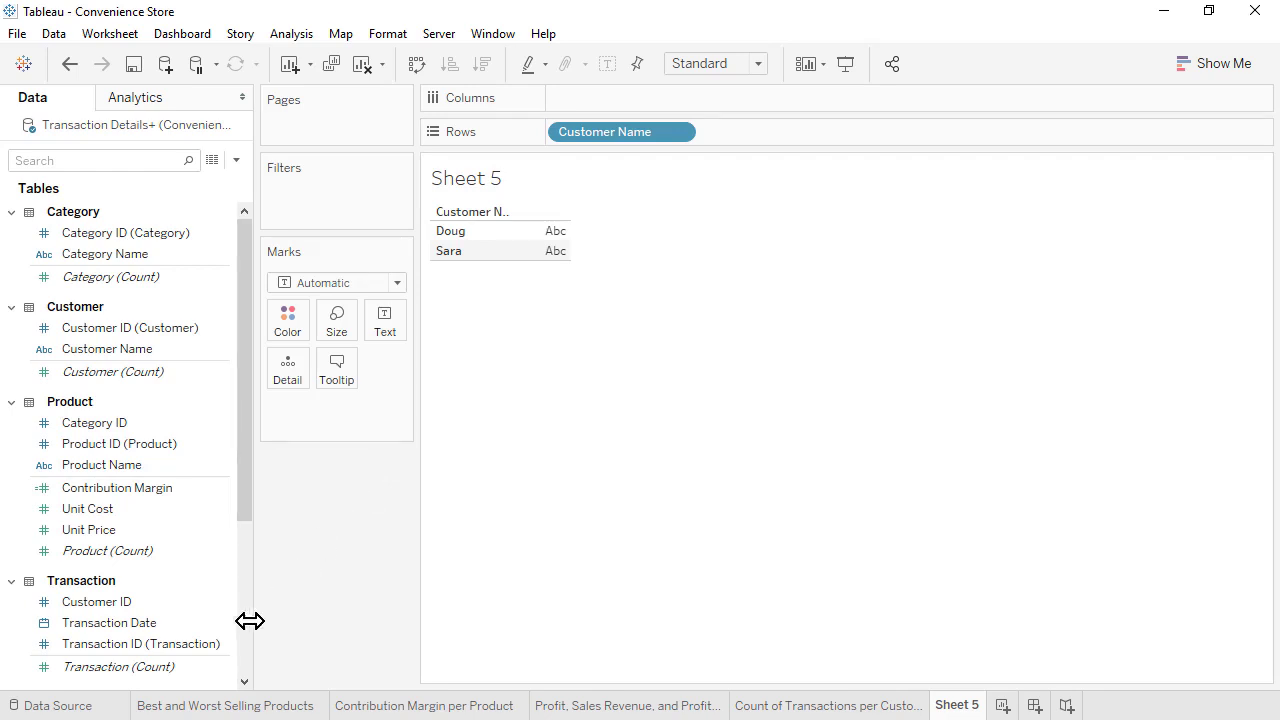
scroll(249, 626, down, 5)
drag(166, 608, 616, 97)
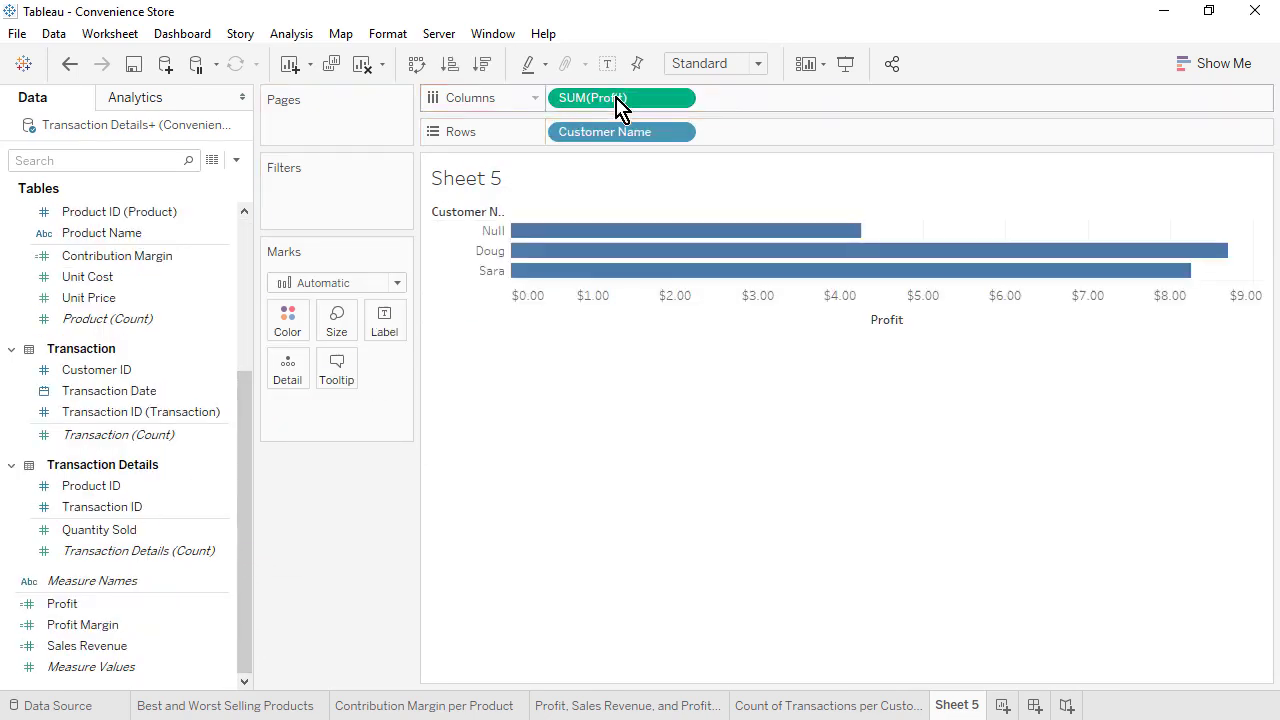
click(483, 66)
click(758, 64)
click(751, 143)
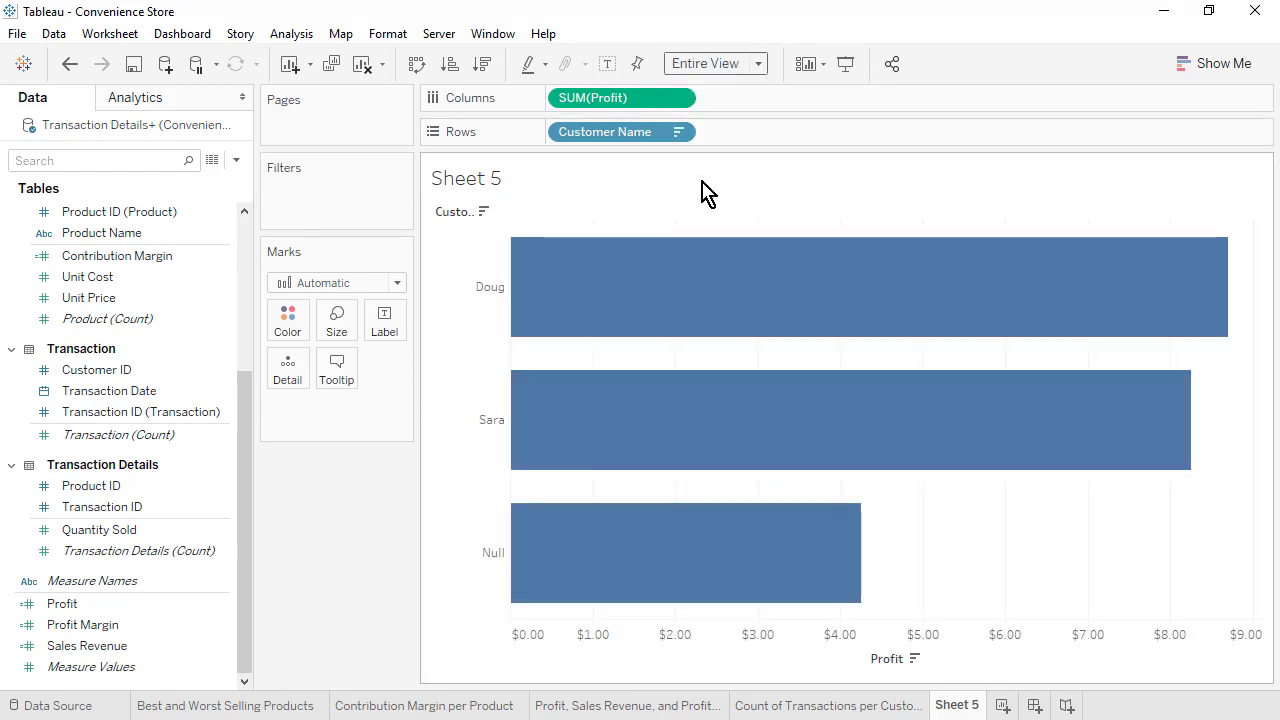
drag(513, 300, 558, 303)
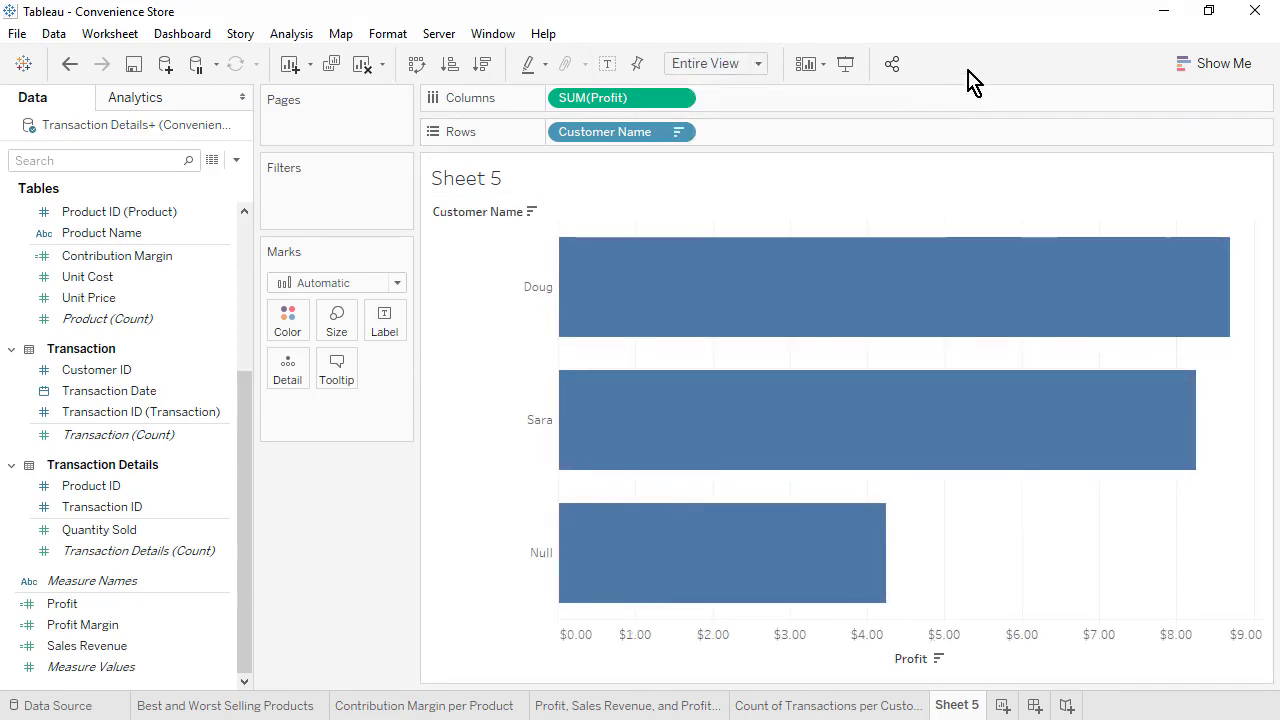
Step: Rename Sheet 5 to 'Profit per Customer' and add a new blank worksheet
right_click(956, 705)
click(1047, 460)
text(Profit per Customer)
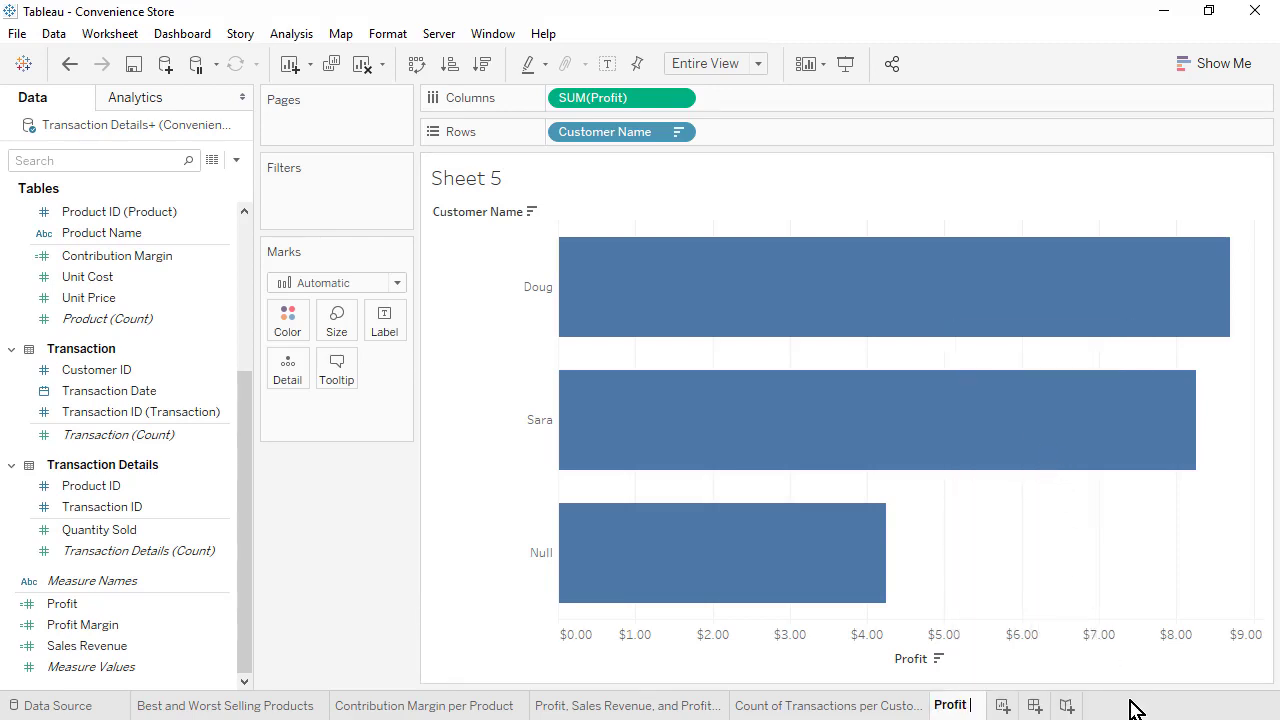
key(Return)
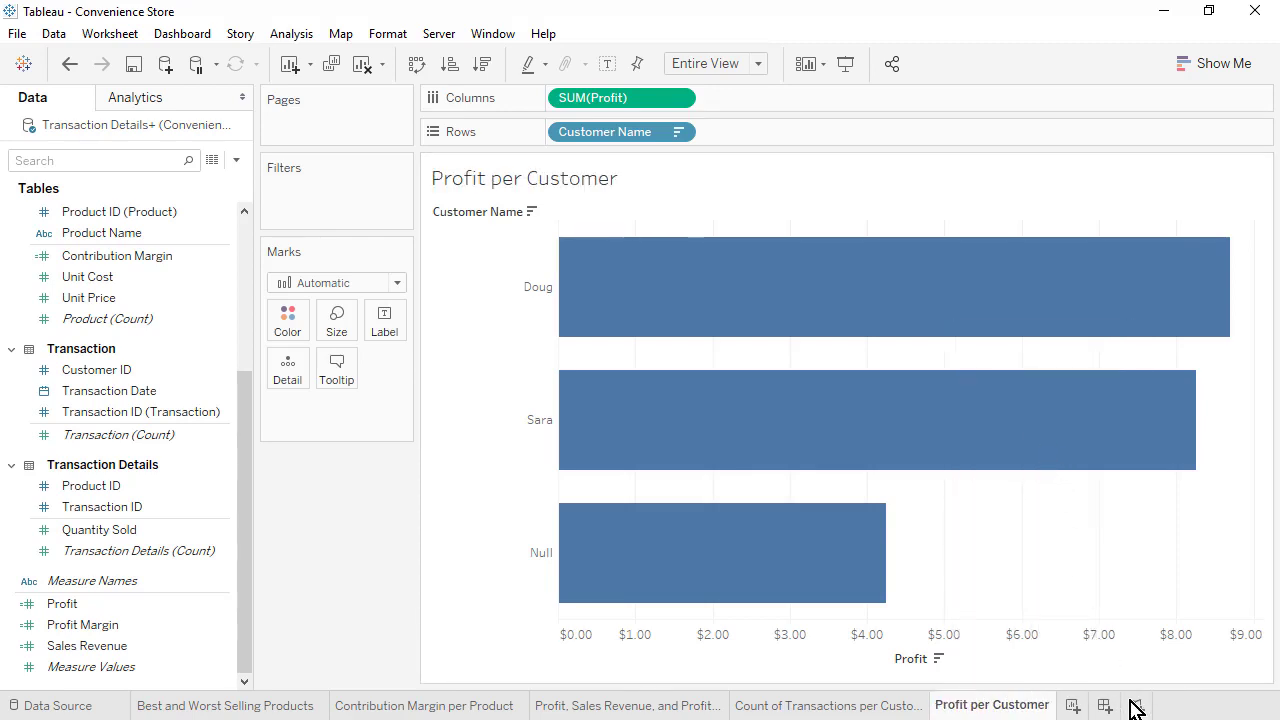
click(1072, 706)
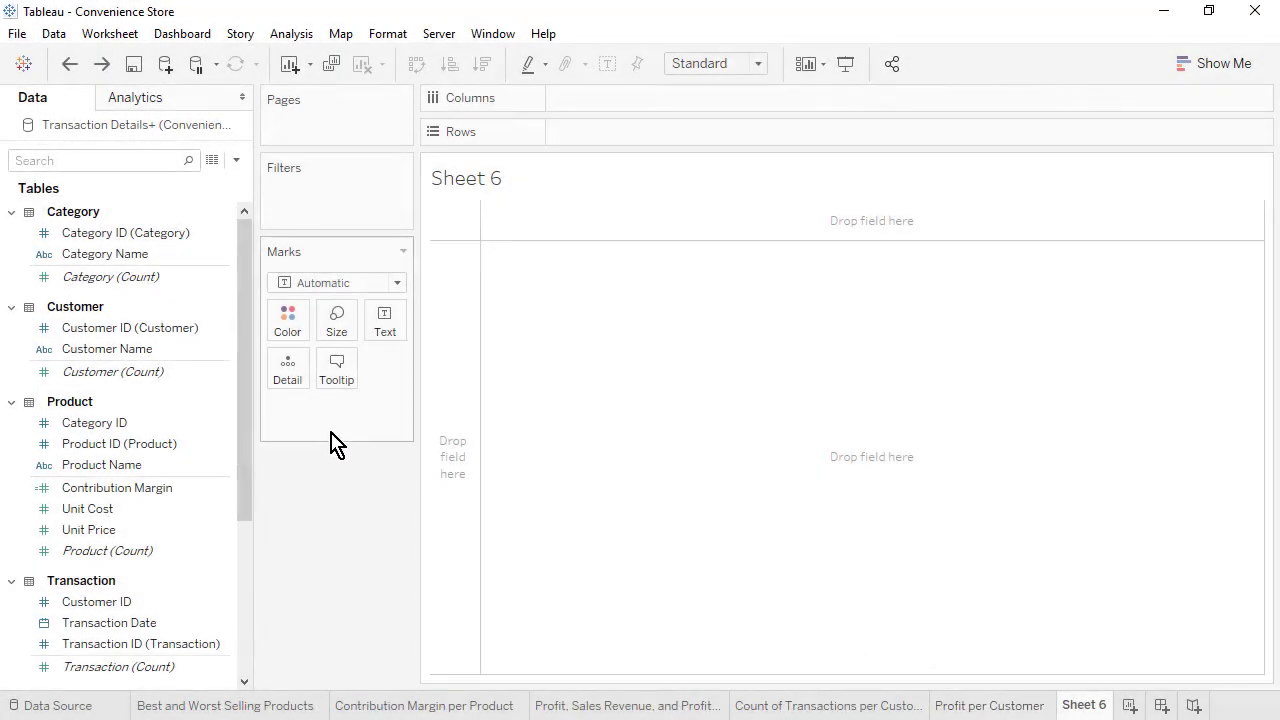
Step: Bar-chart SUM(Quantity Sold) by Customer Name and Category Name, sorted descending, in Entire View with widened headers
drag(120, 348, 627, 134)
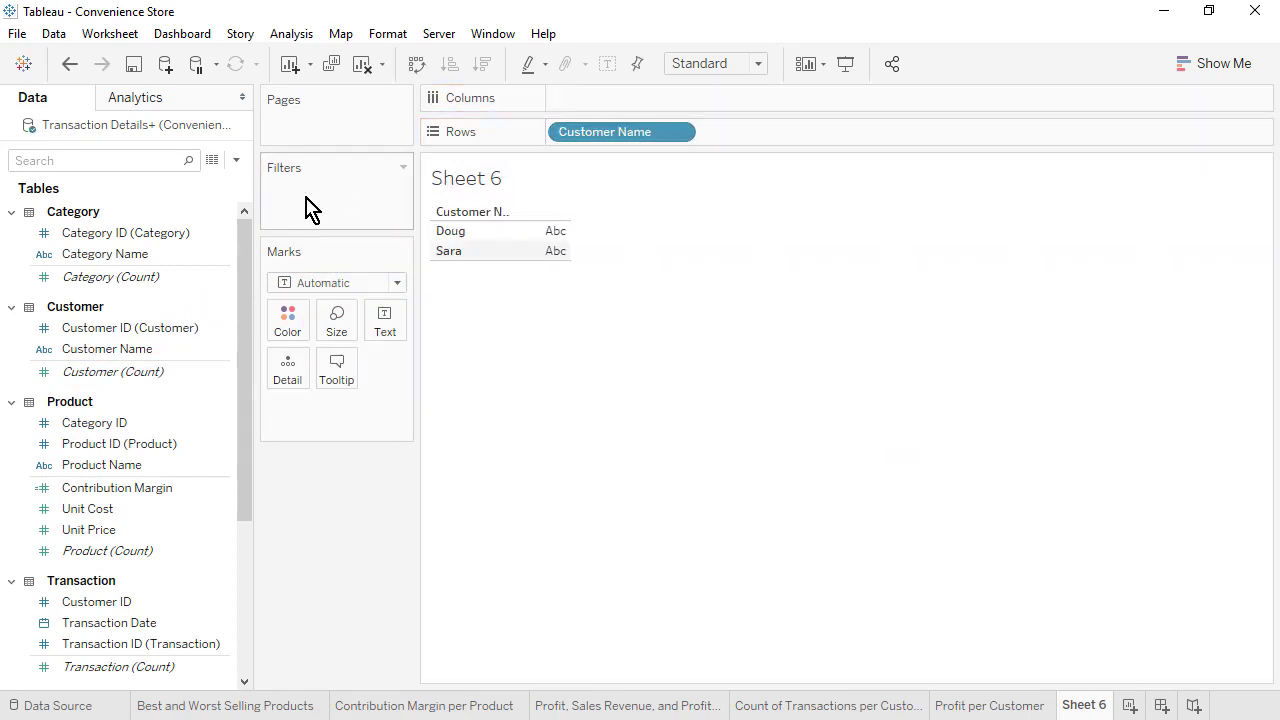
drag(140, 255, 788, 137)
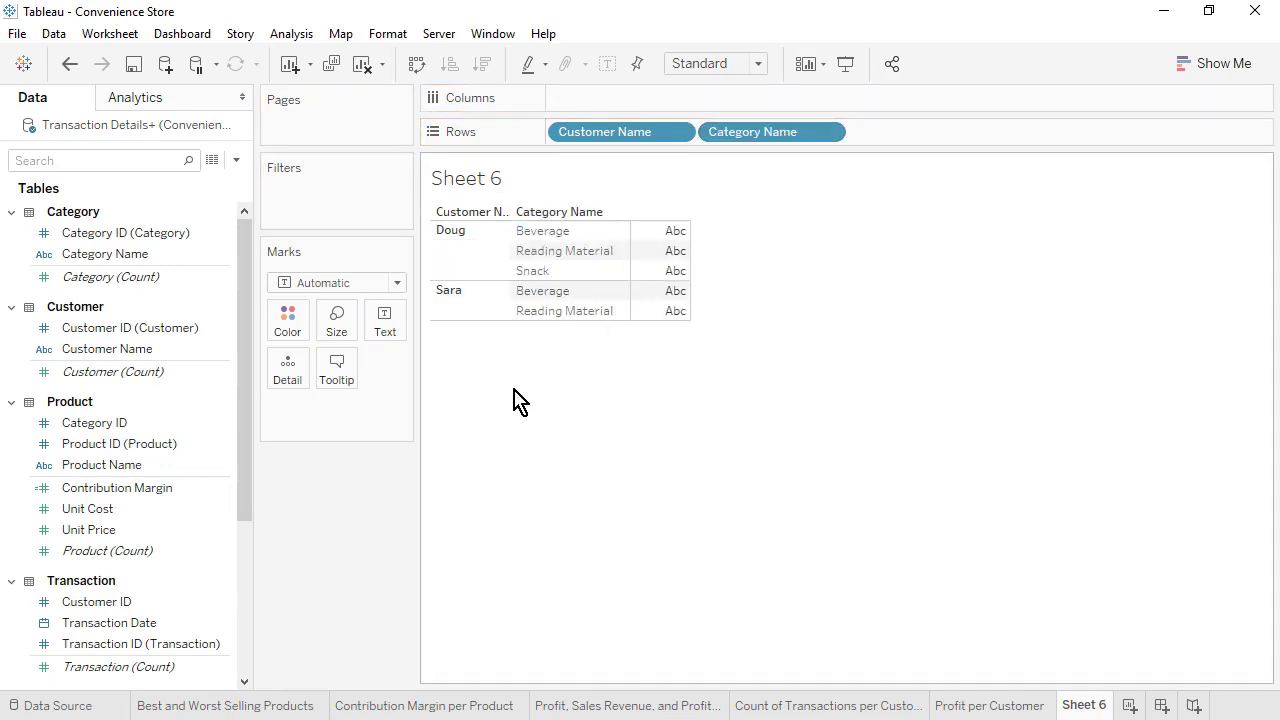
click(246, 617)
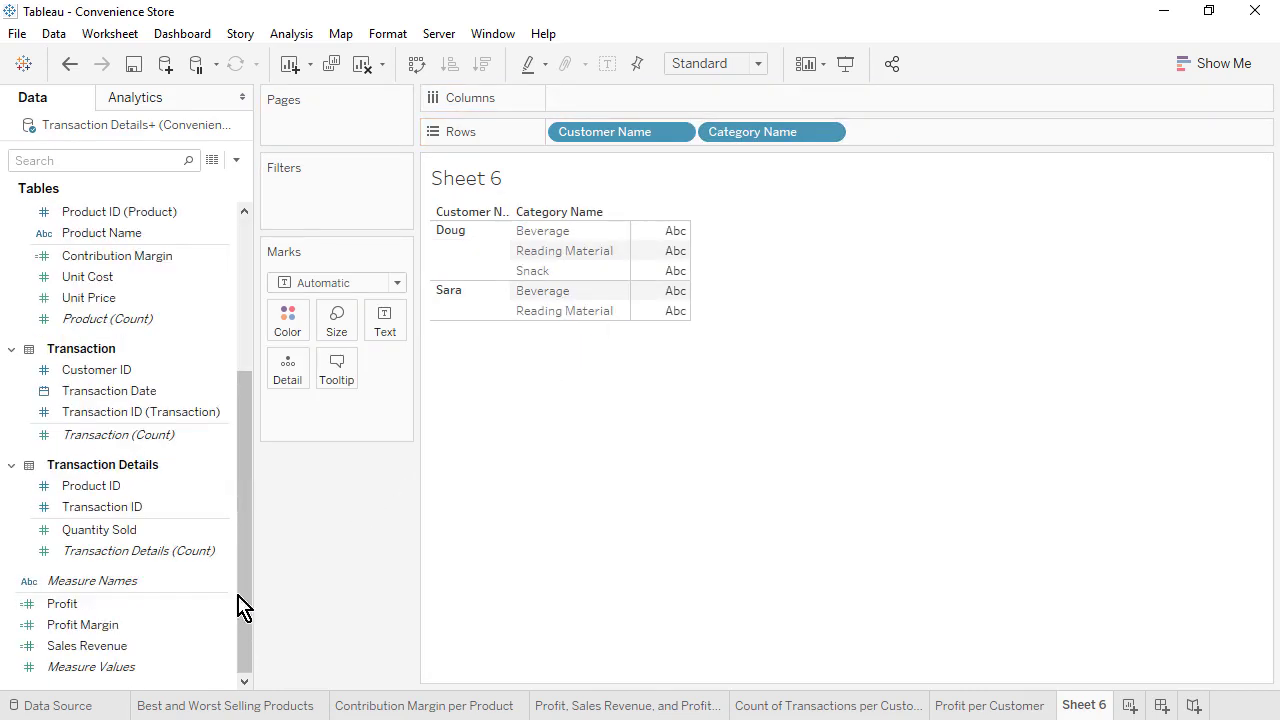
click(128, 532)
drag(100, 543, 637, 106)
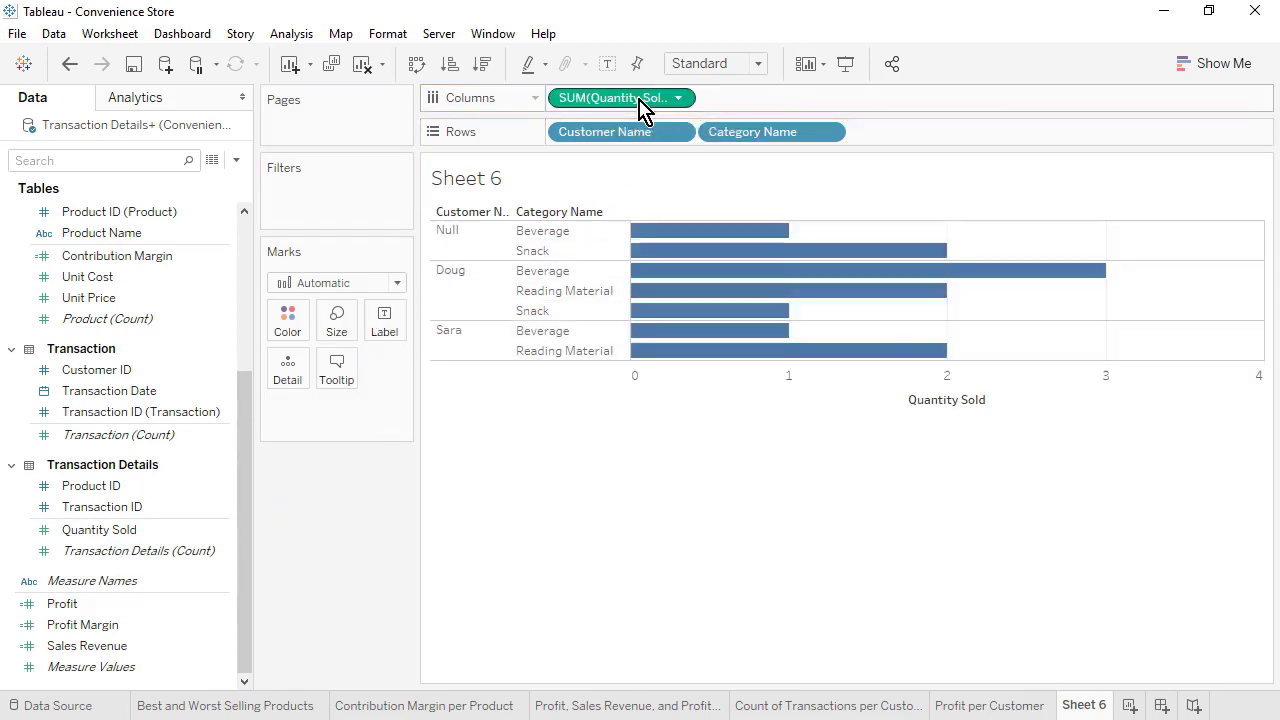
click(483, 66)
click(757, 64)
click(745, 133)
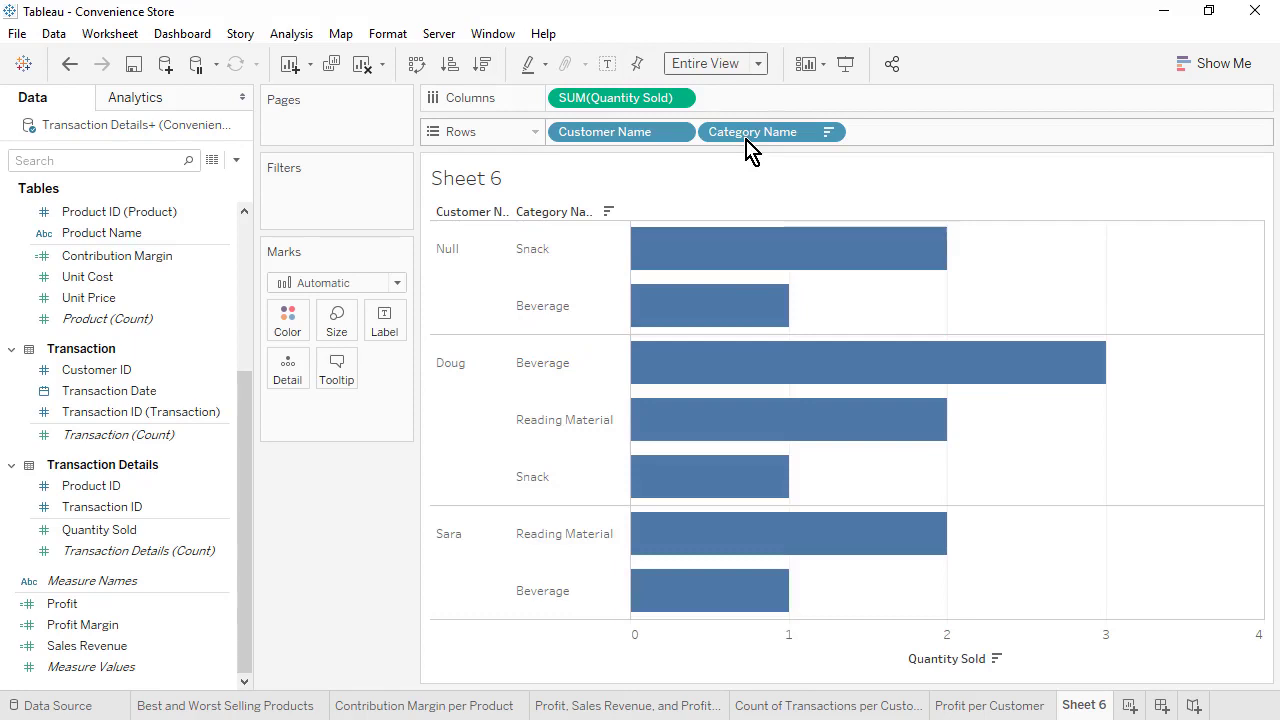
drag(513, 251, 537, 251)
drag(654, 251, 674, 255)
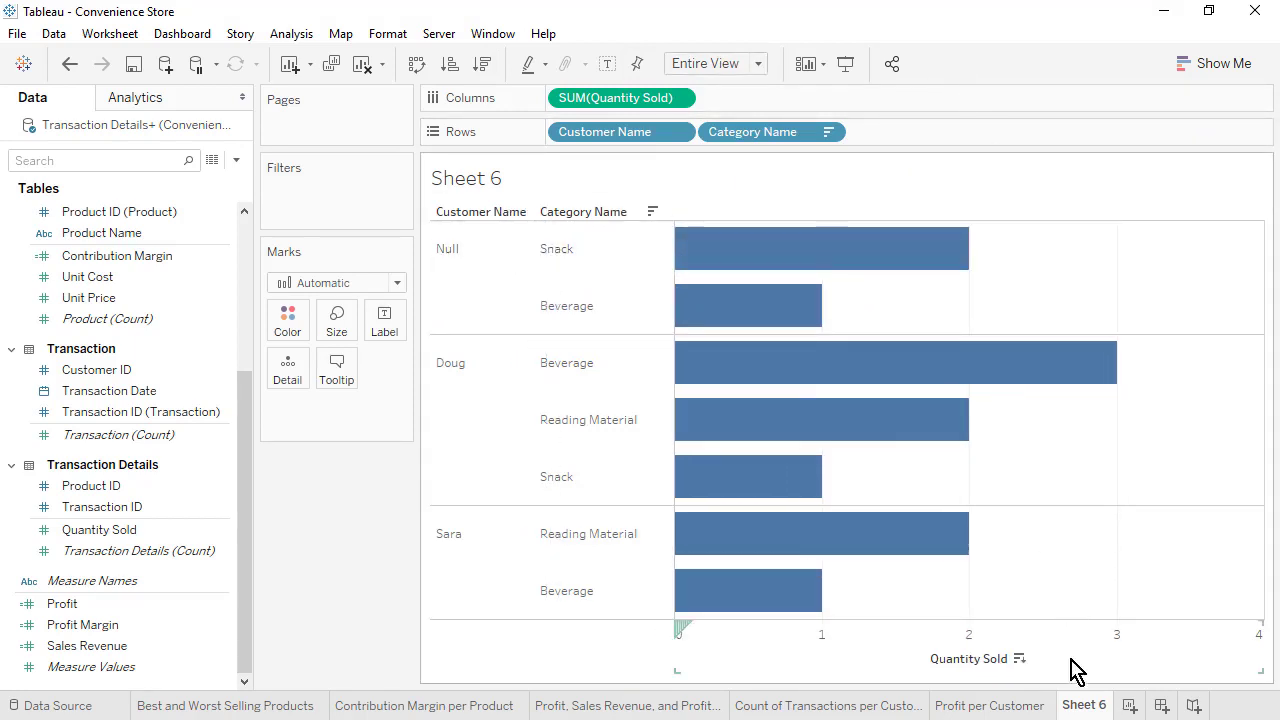
Step: Rename Sheet 6 to 'Quantity Sold per Customer and Category'
right_click(1083, 705)
click(1165, 458)
text(Quantity Sold per Customer a)
text(nd Category)
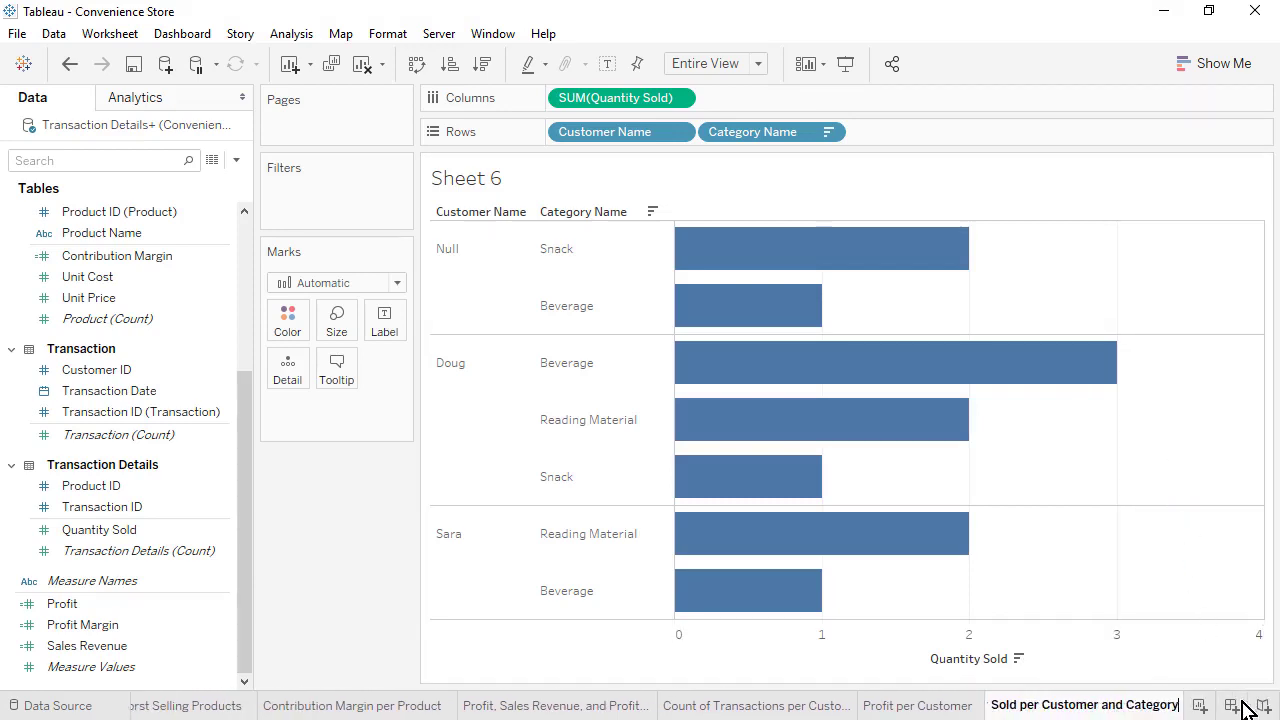
key(Return)
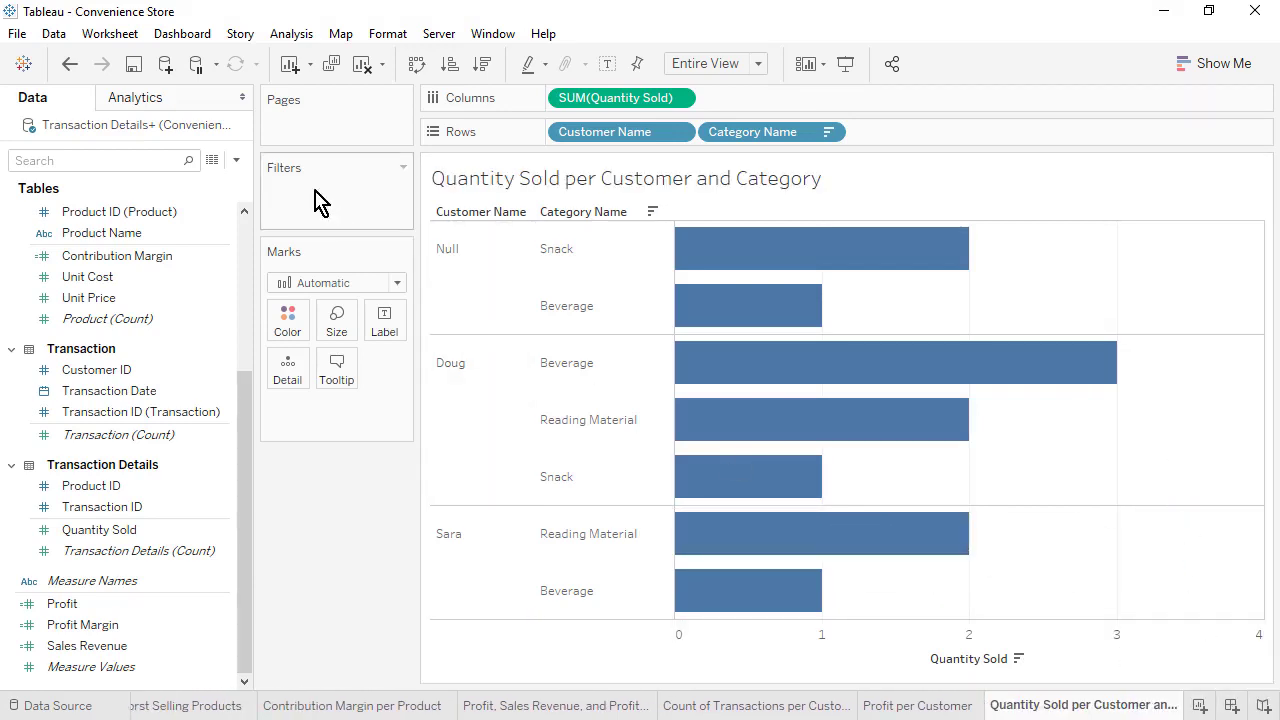